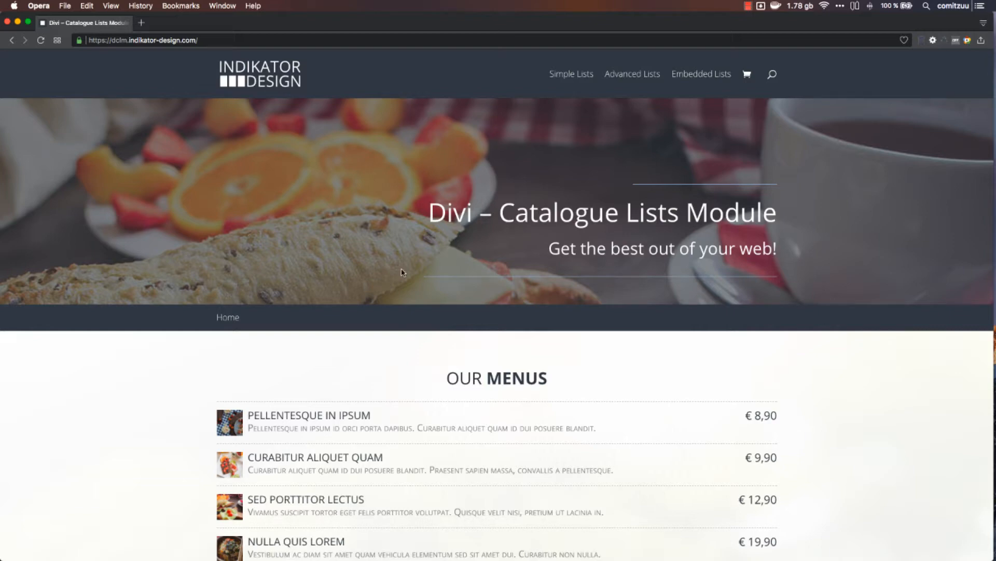
Look through the home page's menu, drinks, desserts, wines and cocktails lists, ending back at the page header.
{"action": "scroll", "coordinate": [402, 272], "scroll_direction": "down", "scroll_amount": 5}
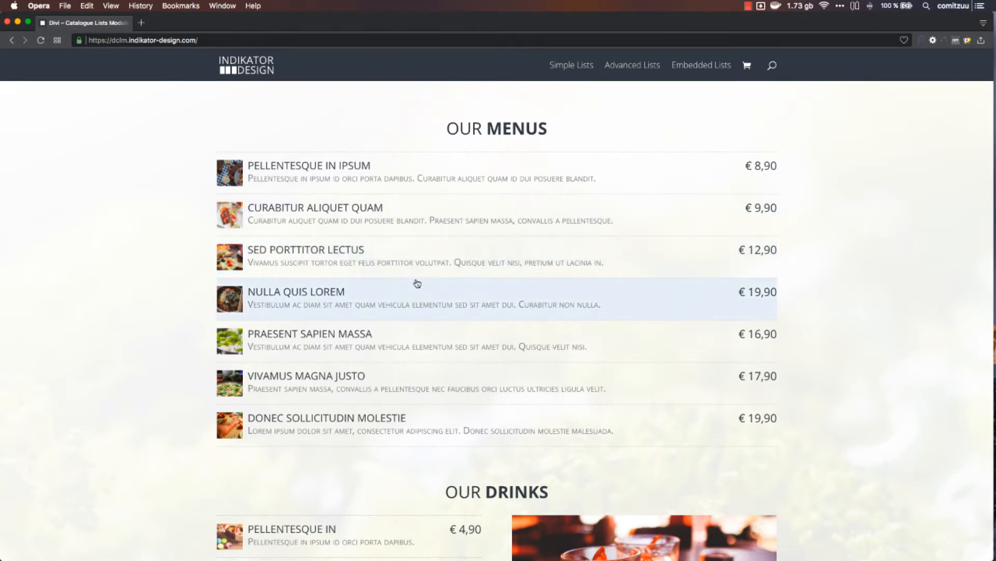
{"action": "scroll", "coordinate": [418, 283], "scroll_direction": "down", "scroll_amount": 5}
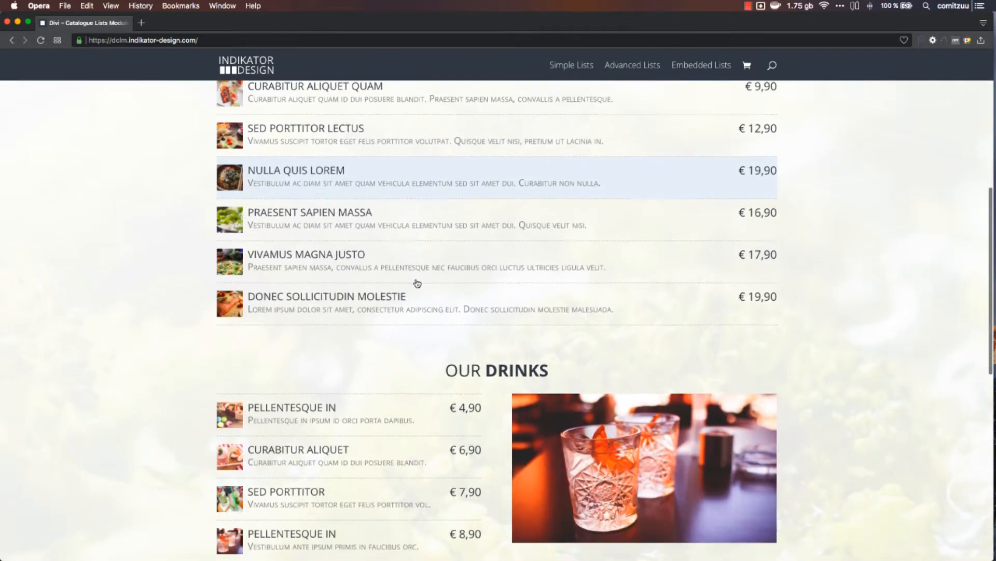
{"action": "scroll", "coordinate": [417, 283], "scroll_direction": "down", "scroll_amount": 8}
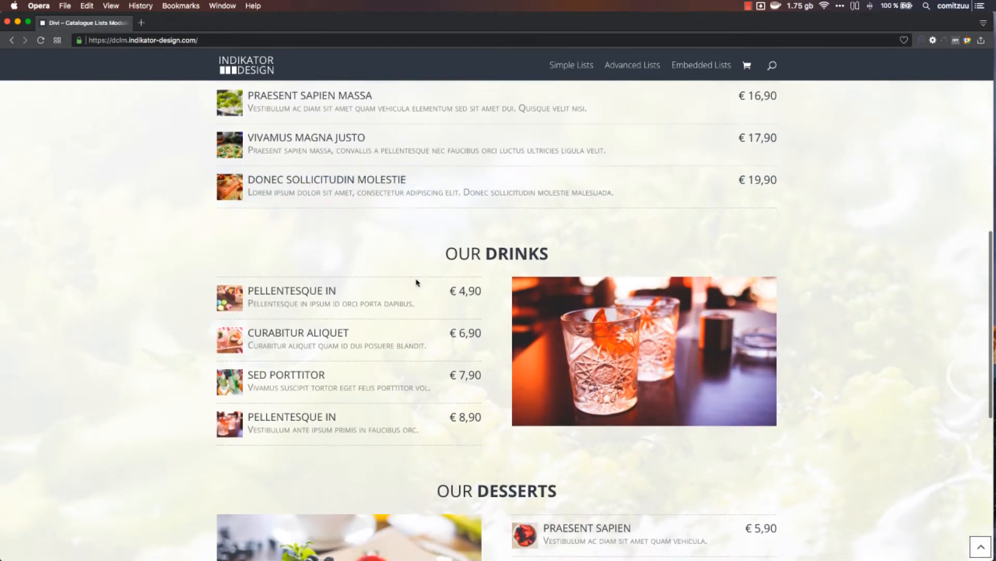
{"action": "scroll", "coordinate": [417, 283], "scroll_direction": "down", "scroll_amount": 3}
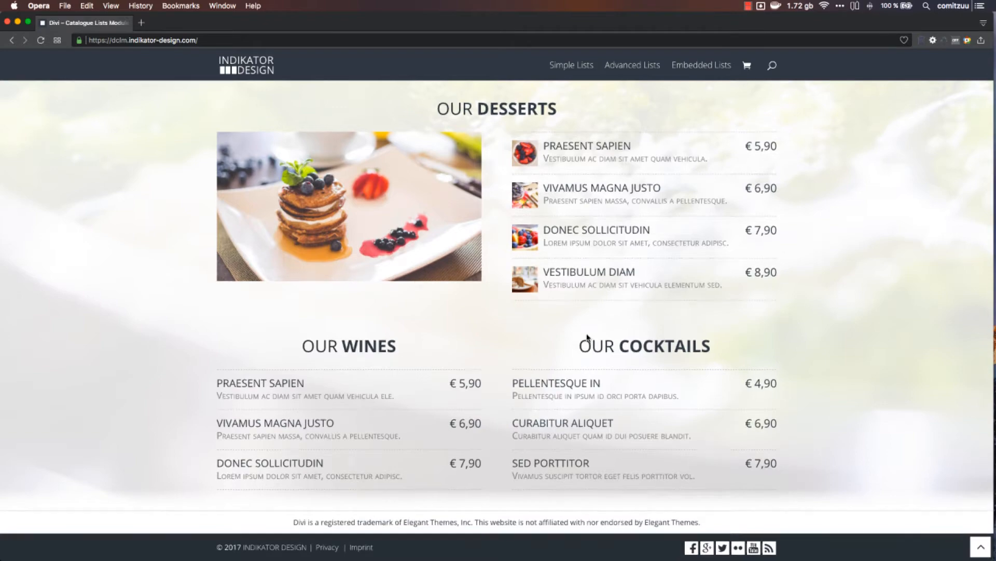
{"action": "scroll", "coordinate": [588, 337], "scroll_direction": "up", "scroll_amount": 12}
{"action": "scroll", "coordinate": [587, 337], "scroll_direction": "up", "scroll_amount": 5}
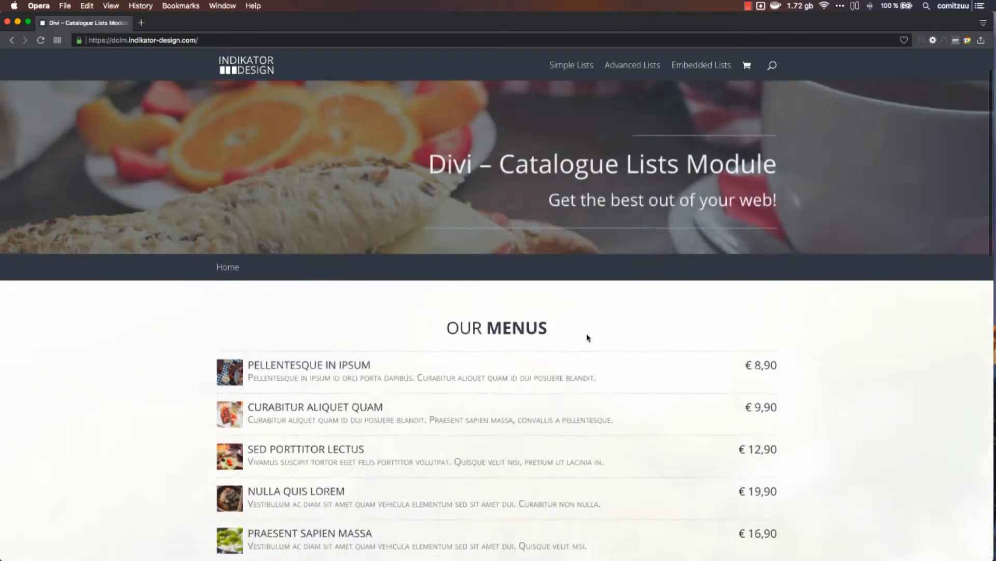
View the Sed porttitor lectus image from the Our Menus list in the lightbox, browse the following images and close it.
{"action": "scroll", "coordinate": [588, 337], "scroll_direction": "down", "scroll_amount": 1}
{"action": "scroll", "coordinate": [586, 337], "scroll_direction": "down", "scroll_amount": 2}
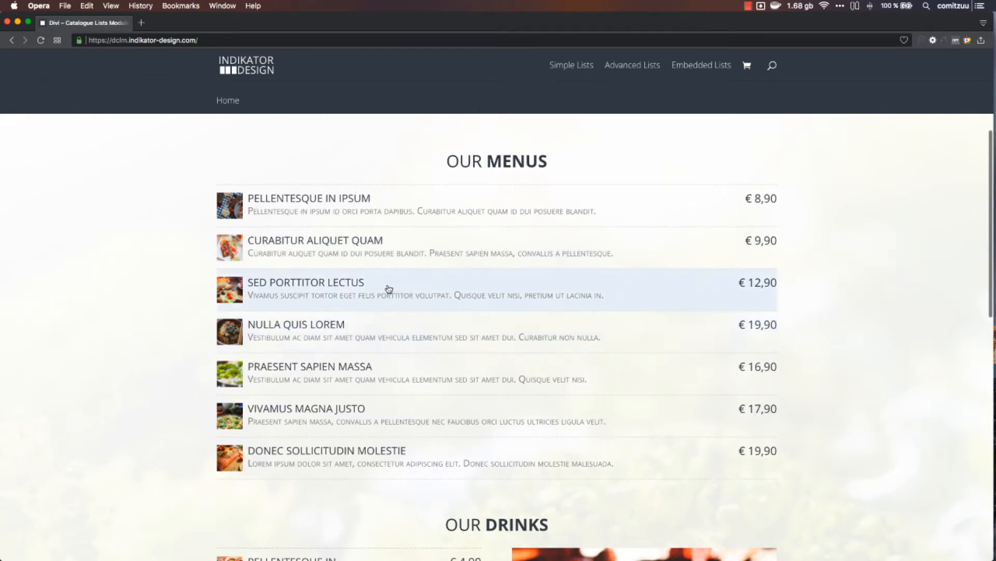
{"action": "left_click", "coordinate": [403, 289]}
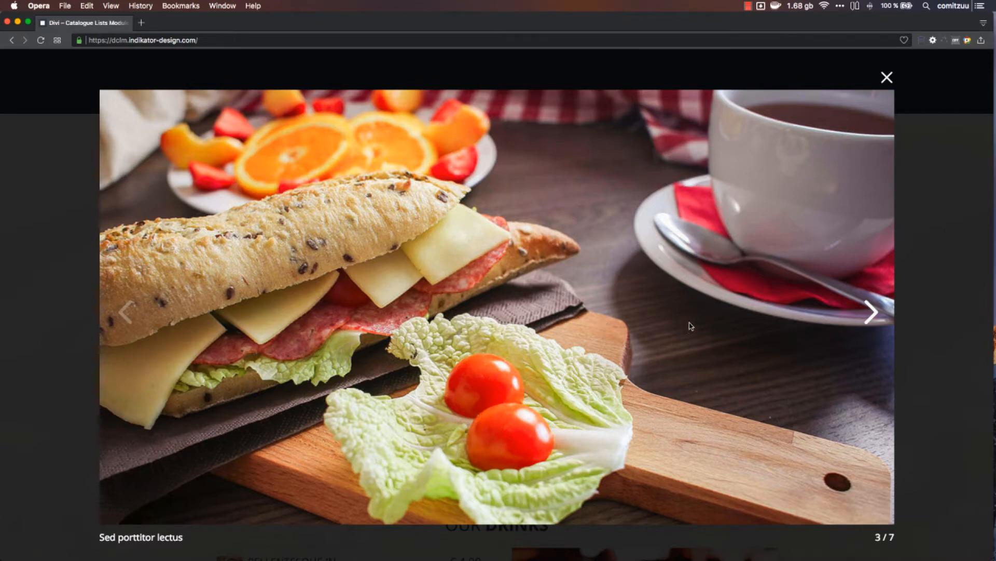
{"action": "left_click", "coordinate": [872, 311]}
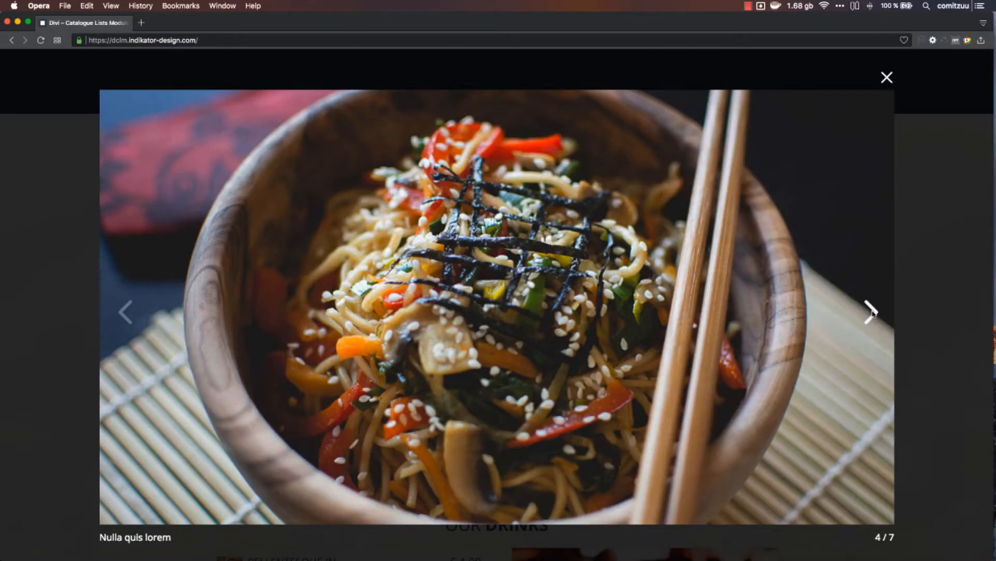
{"action": "left_click", "coordinate": [872, 312]}
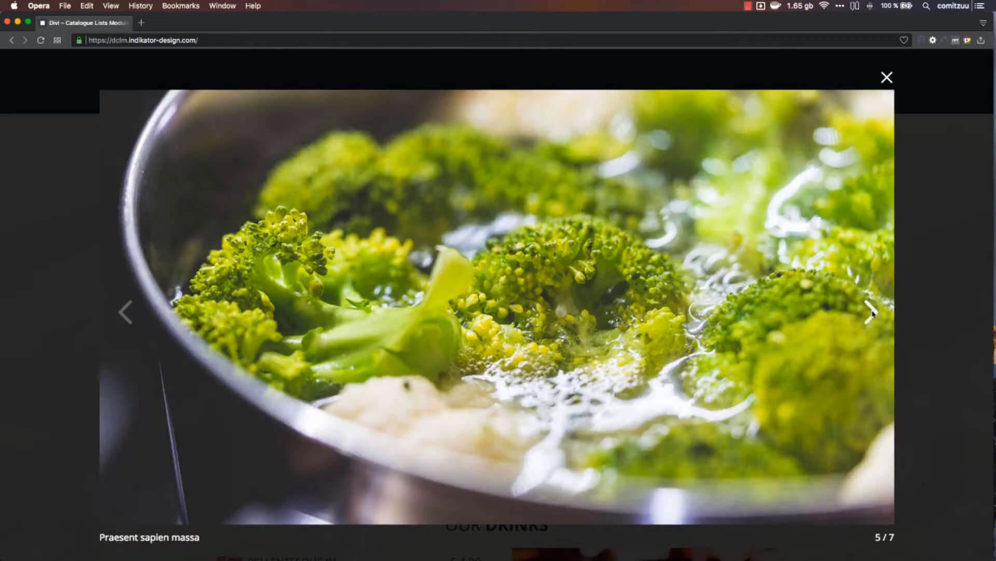
{"action": "left_click", "coordinate": [872, 312]}
{"action": "left_click", "coordinate": [872, 310]}
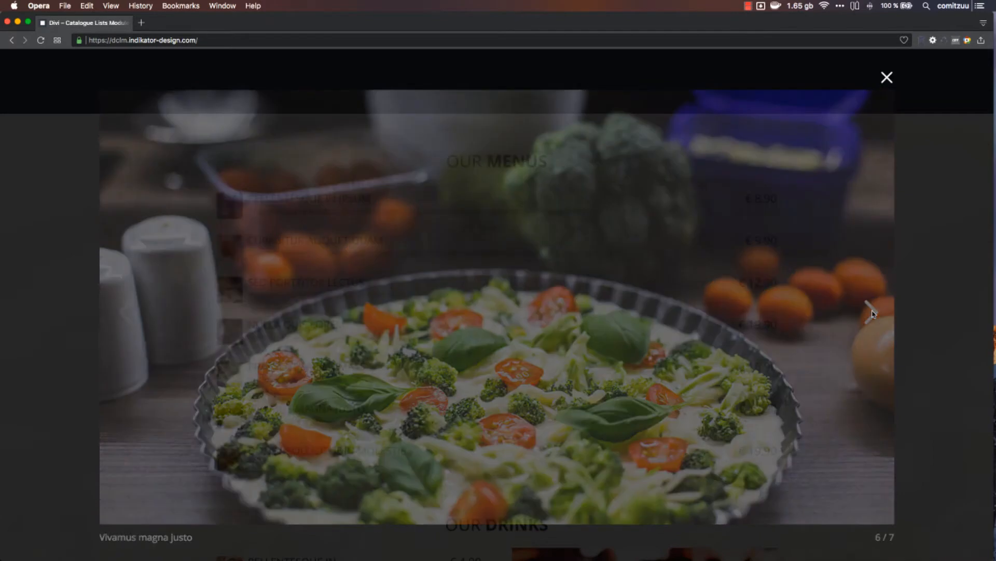
{"action": "left_click", "coordinate": [886, 78]}
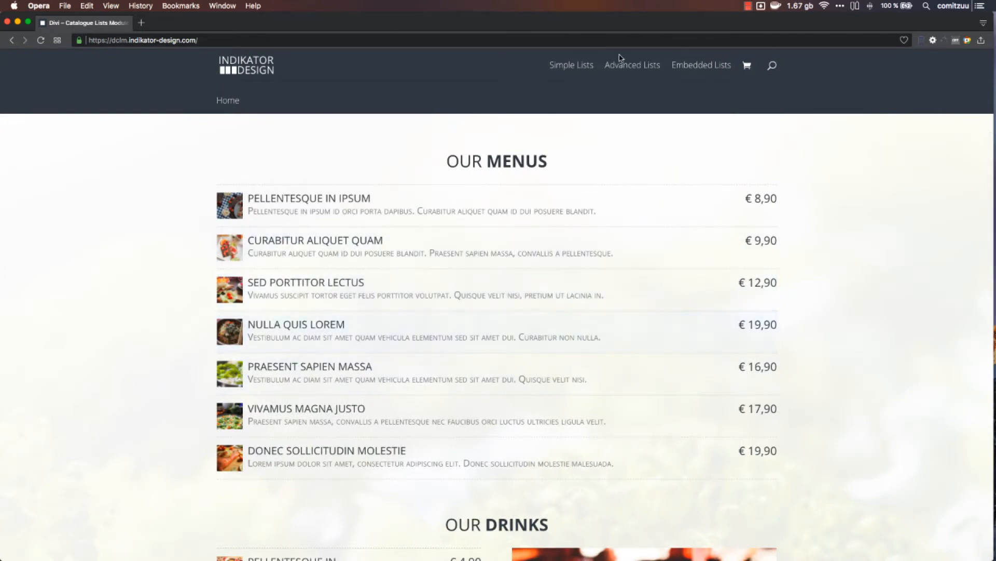
Open the Simple Lists page and examine the default list and the list with single hover effects and a colored headline.
{"action": "left_click", "coordinate": [571, 66]}
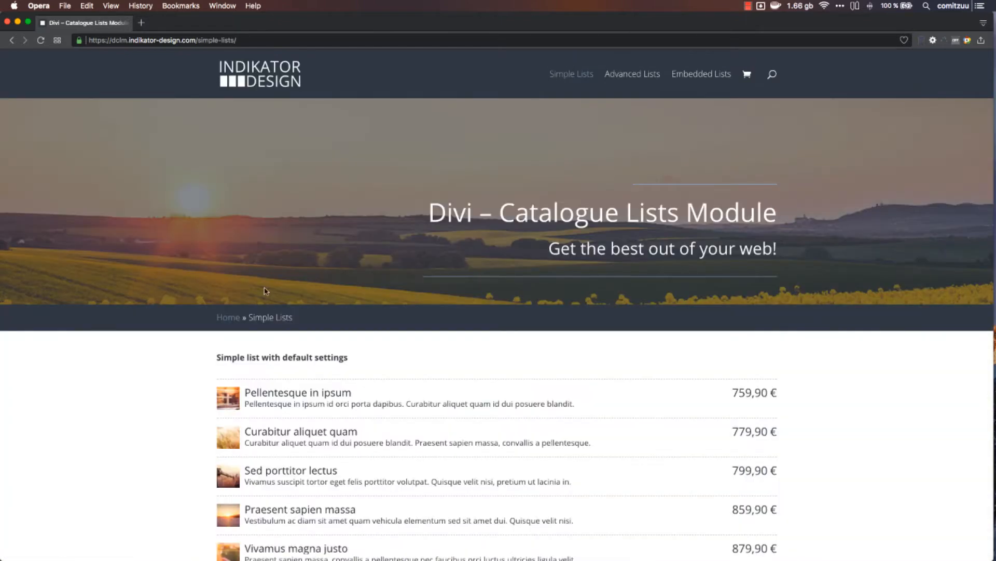
{"action": "scroll", "coordinate": [145, 395], "scroll_direction": "down", "scroll_amount": 1}
{"action": "scroll", "coordinate": [146, 395], "scroll_direction": "down", "scroll_amount": 5}
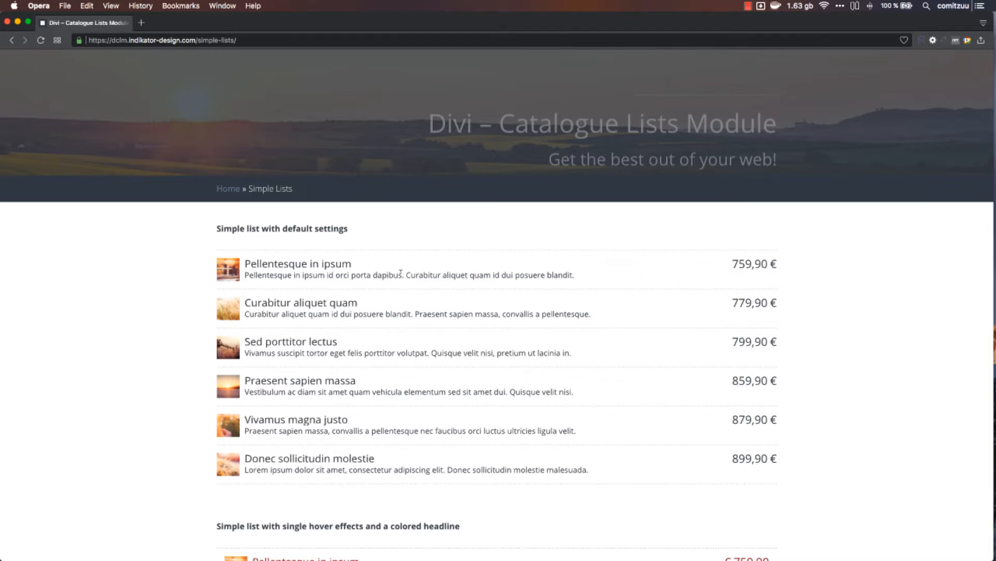
{"action": "scroll", "coordinate": [401, 272], "scroll_direction": "down", "scroll_amount": 6}
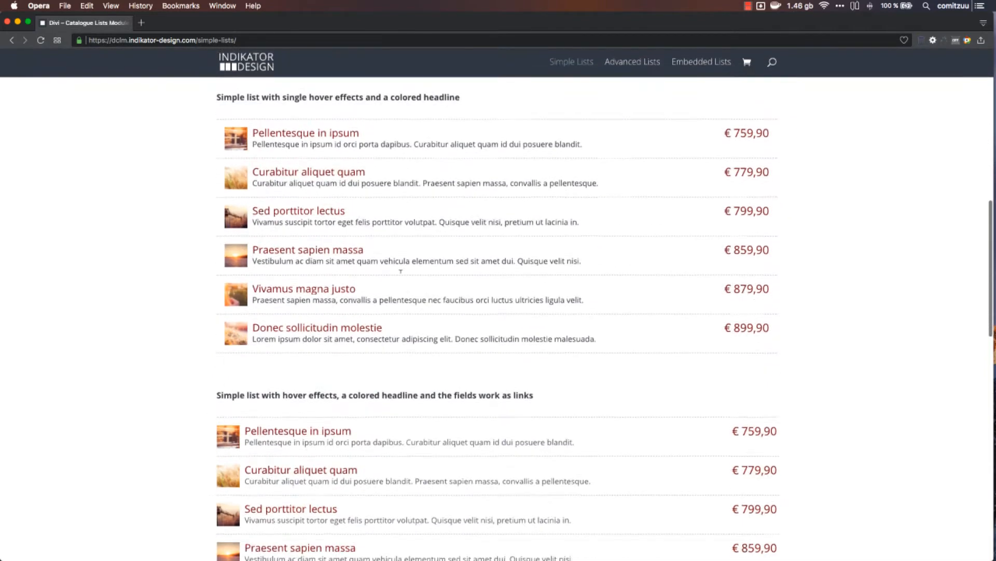
{"action": "scroll", "coordinate": [401, 272], "scroll_direction": "up", "scroll_amount": 2}
{"action": "scroll", "coordinate": [400, 272], "scroll_direction": "down", "scroll_amount": 1}
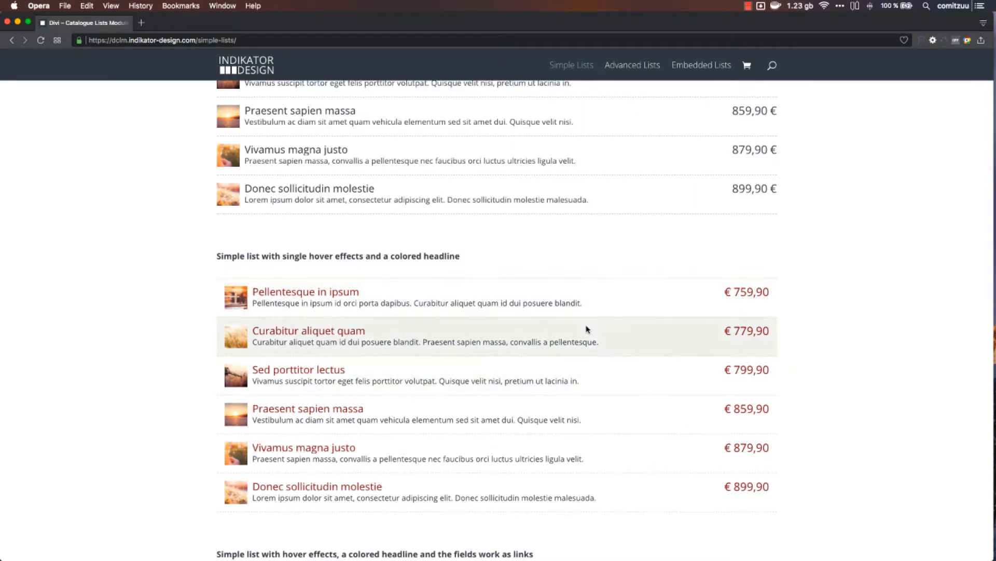
Follow the Curabitur aliquet quam link in the list whose fields work as links, and return to the Simple Lists page.
{"action": "scroll", "coordinate": [587, 330], "scroll_direction": "down", "scroll_amount": 6}
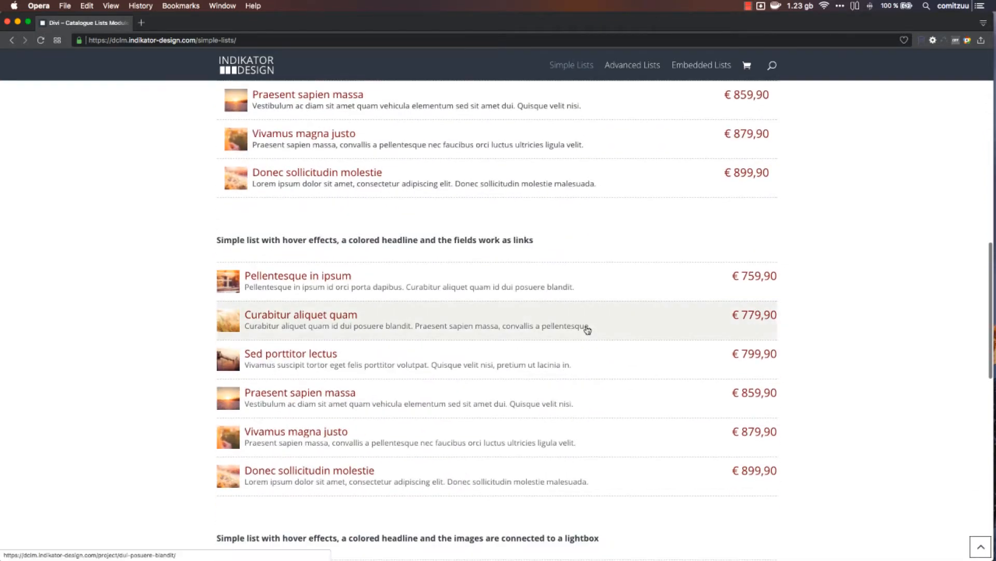
{"action": "scroll", "coordinate": [586, 329], "scroll_direction": "down", "scroll_amount": 1}
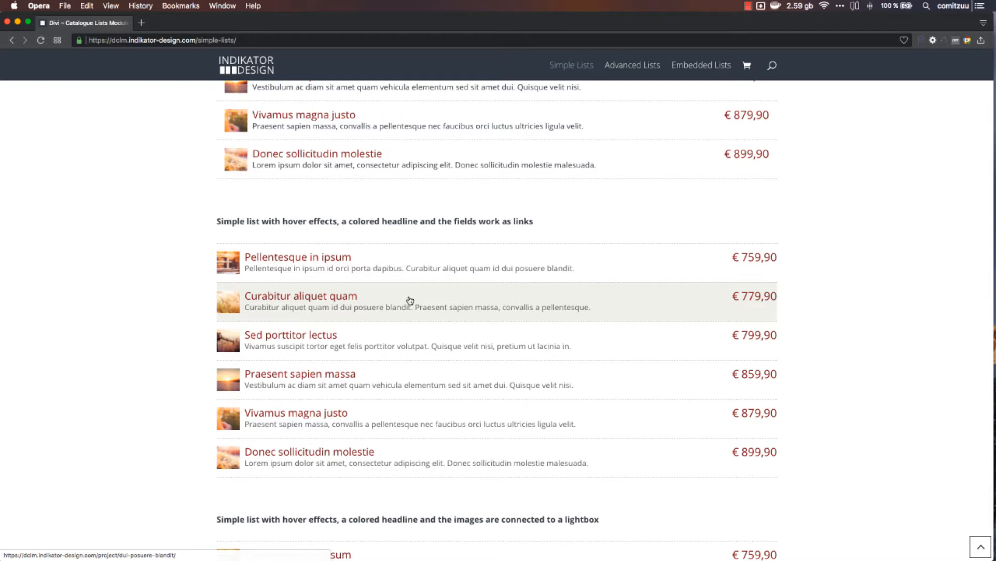
{"action": "left_click", "coordinate": [341, 305]}
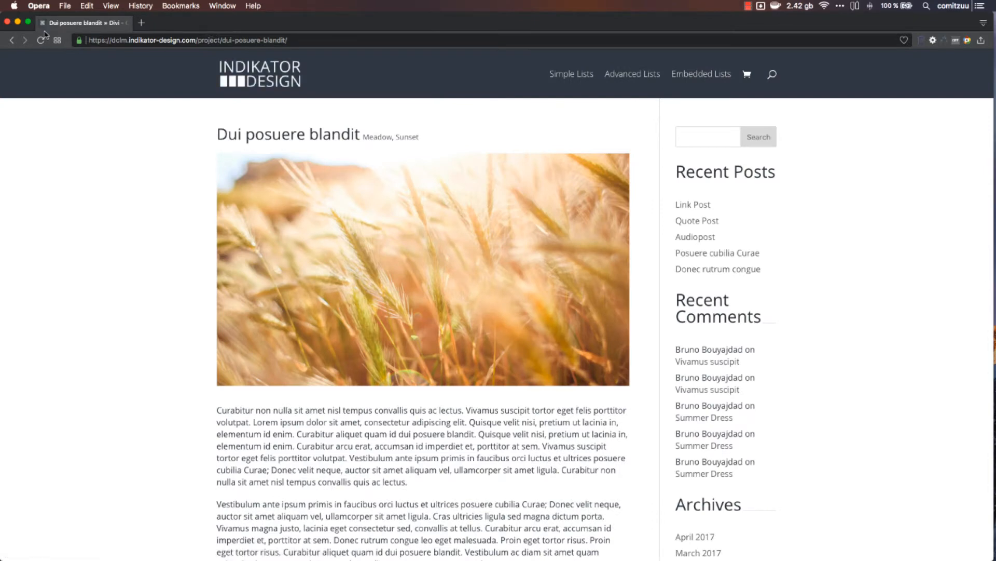
{"action": "left_click", "coordinate": [12, 41]}
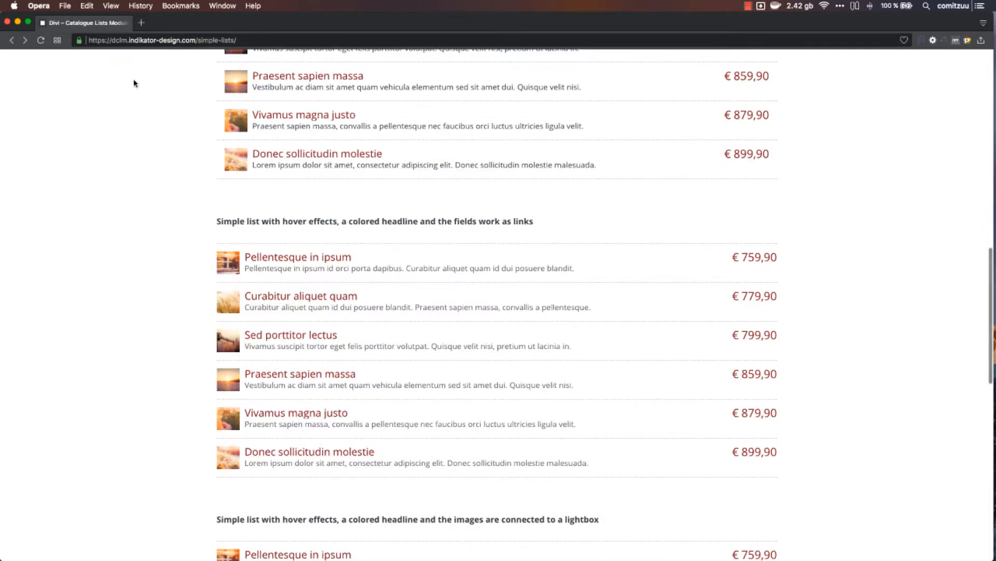
Visit the project linked from Vivamus magna justo, return to Simple Lists and view the list with lightbox images.
{"action": "scroll", "coordinate": [338, 209], "scroll_direction": "down", "scroll_amount": 4}
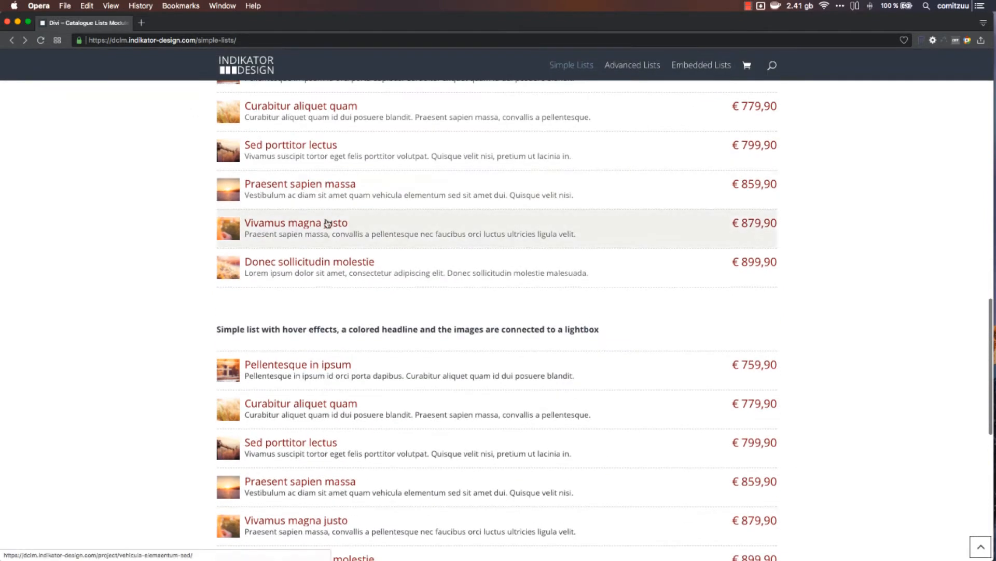
{"action": "left_click", "coordinate": [328, 223]}
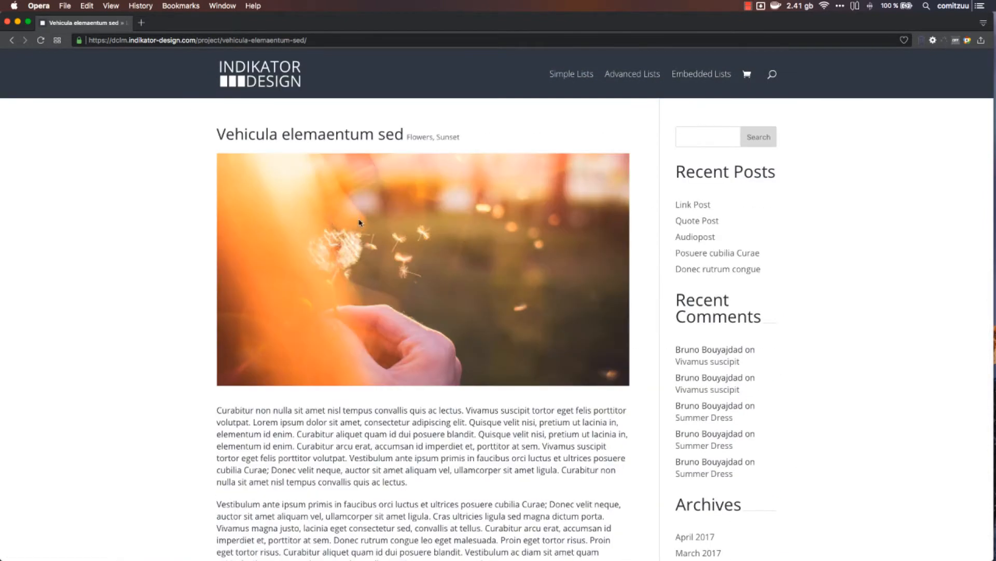
{"action": "left_click", "coordinate": [11, 42]}
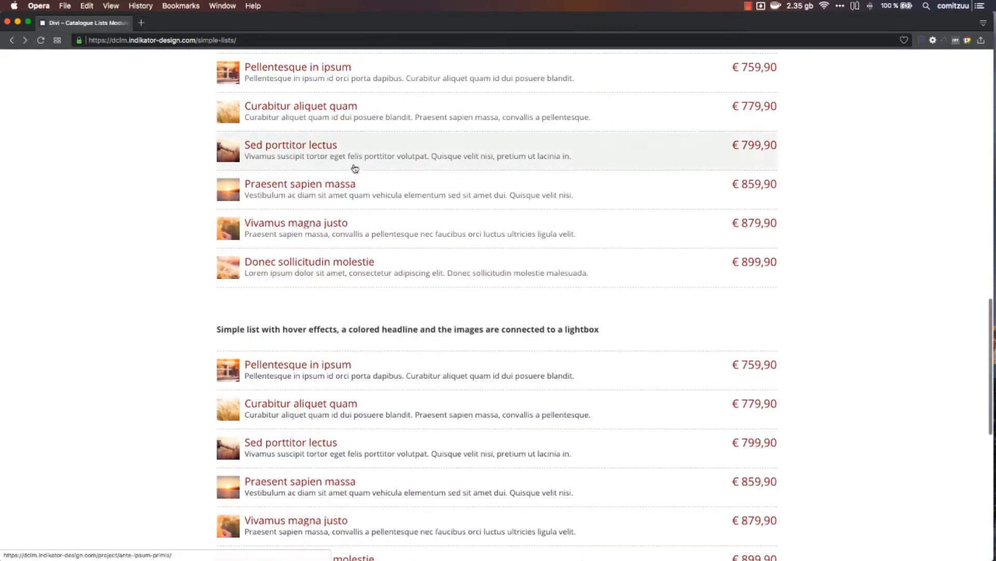
{"action": "scroll", "coordinate": [352, 183], "scroll_direction": "down", "scroll_amount": 3}
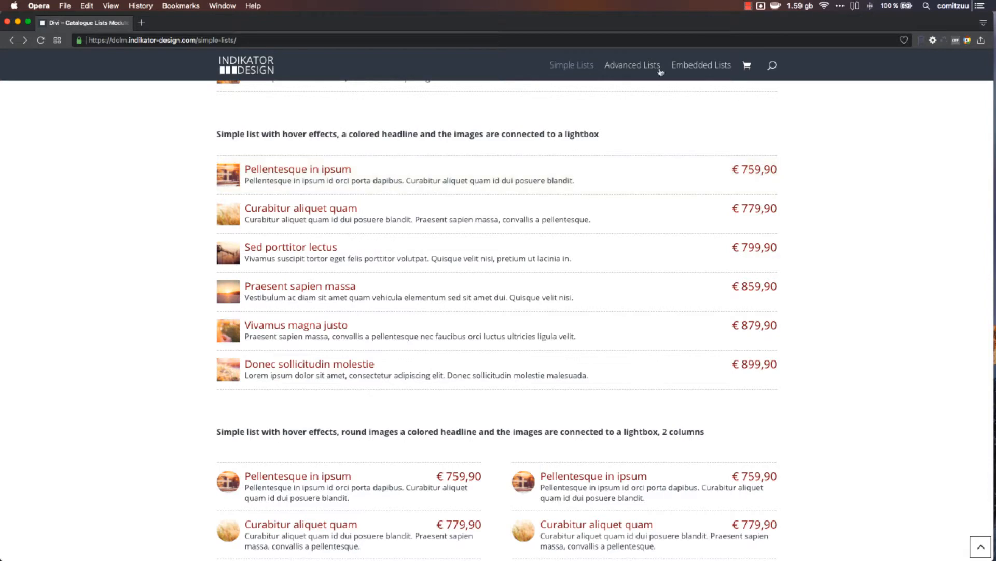
Open the Advanced Lists page and examine the plain list, the bordered list with round sepia images and the blue list.
{"action": "left_click", "coordinate": [633, 66]}
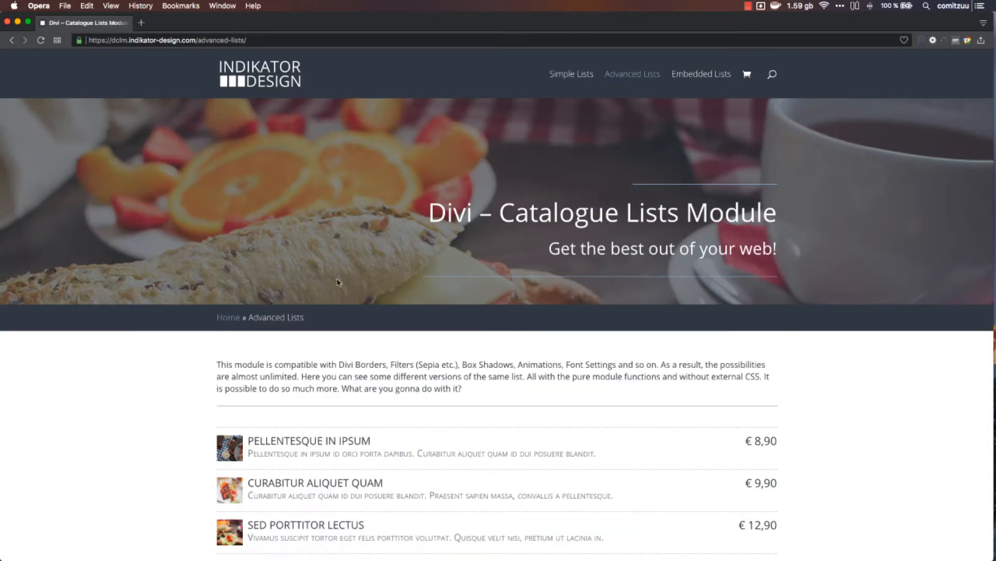
{"action": "scroll", "coordinate": [174, 380], "scroll_direction": "down", "scroll_amount": 5}
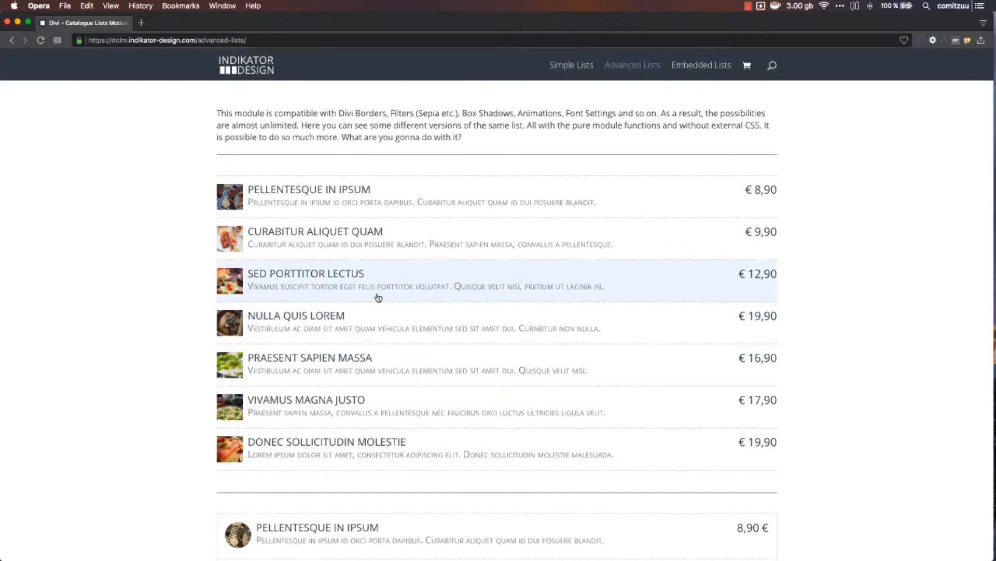
{"action": "scroll", "coordinate": [368, 305], "scroll_direction": "down", "scroll_amount": 2}
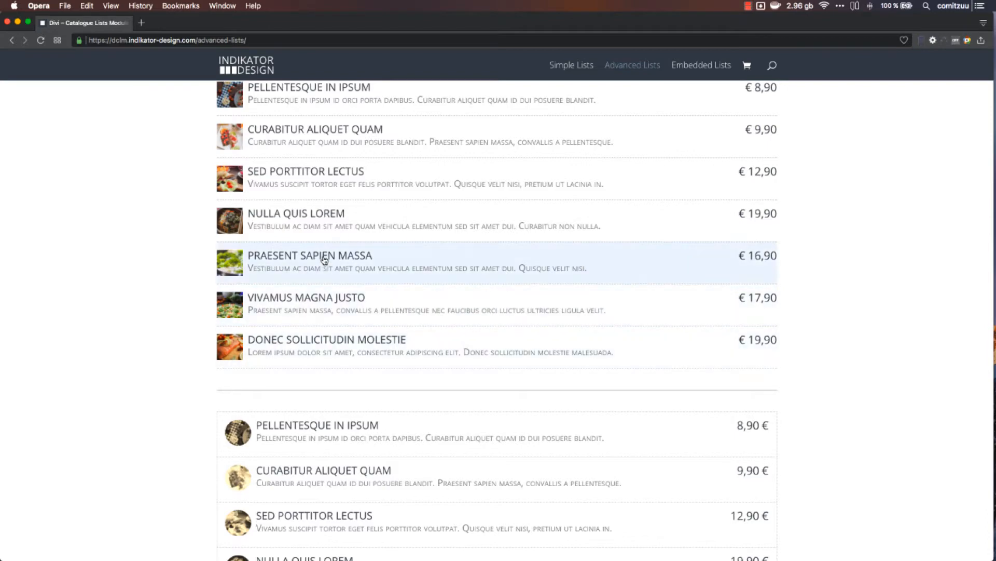
{"action": "scroll", "coordinate": [161, 336], "scroll_direction": "down", "scroll_amount": 5}
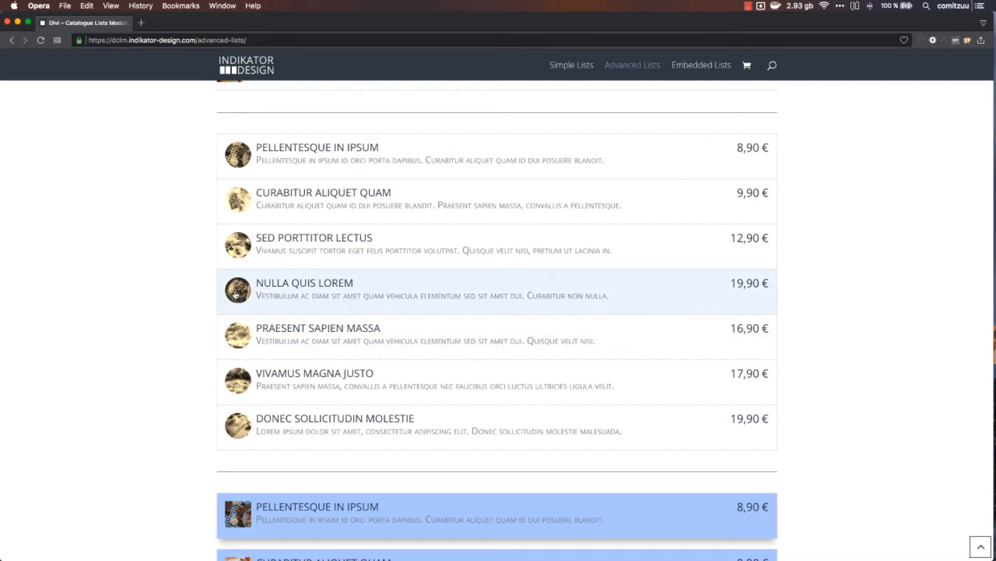
{"action": "scroll", "coordinate": [155, 385], "scroll_direction": "down", "scroll_amount": 3}
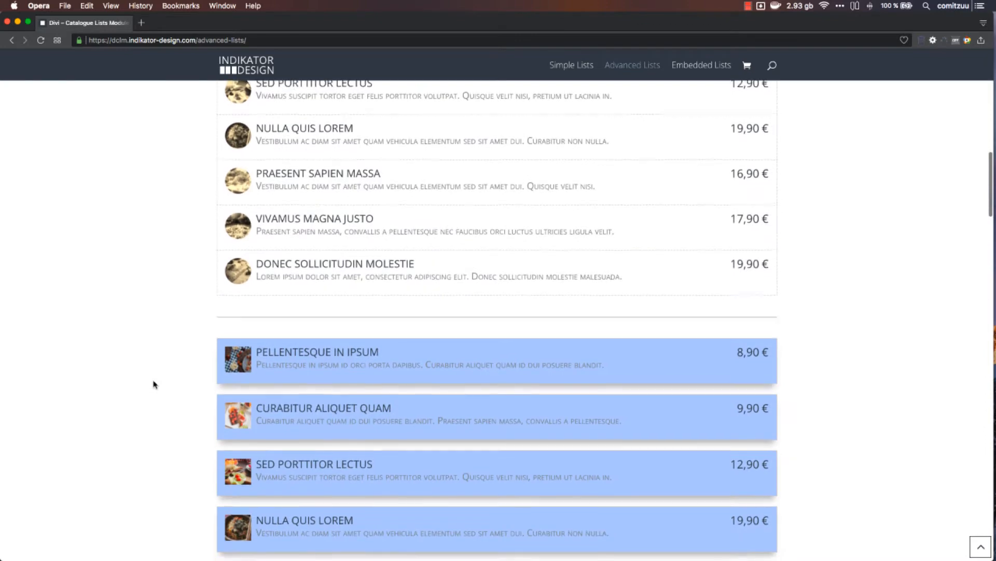
{"action": "scroll", "coordinate": [154, 384], "scroll_direction": "down", "scroll_amount": 2}
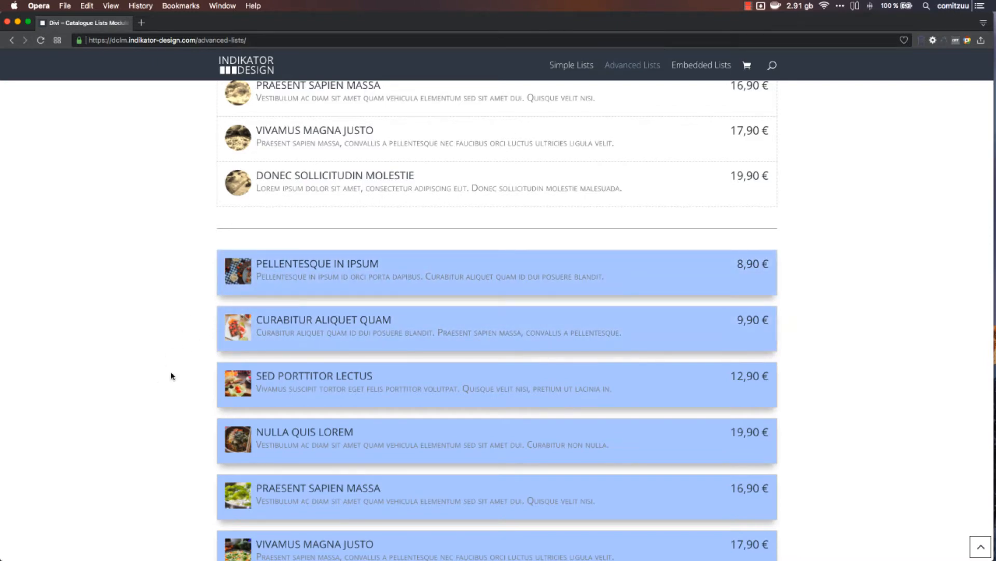
Examine the remaining advanced list styles: white shadowed cards, cards with dark top borders, and framed lists with round and square greyscale images.
{"action": "scroll", "coordinate": [172, 376], "scroll_direction": "down", "scroll_amount": 8}
{"action": "scroll", "coordinate": [171, 377], "scroll_direction": "down", "scroll_amount": 2}
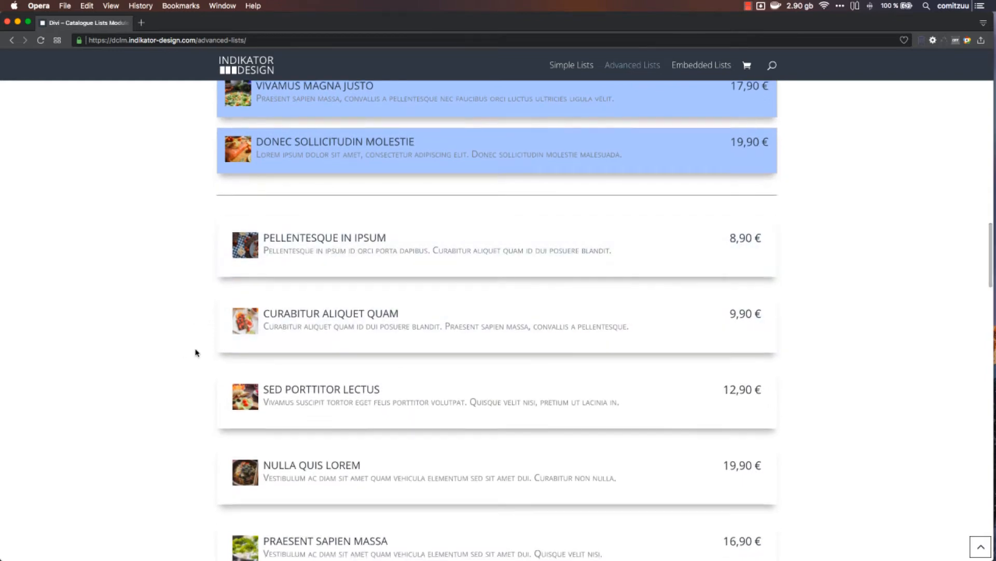
{"action": "scroll", "coordinate": [195, 353], "scroll_direction": "down", "scroll_amount": 12}
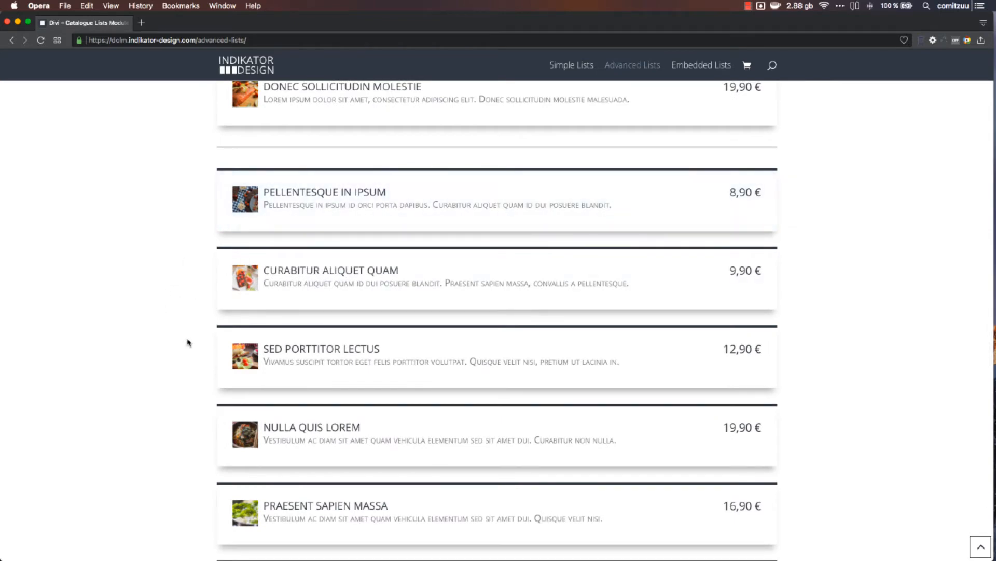
{"action": "scroll", "coordinate": [188, 342], "scroll_direction": "down", "scroll_amount": 5}
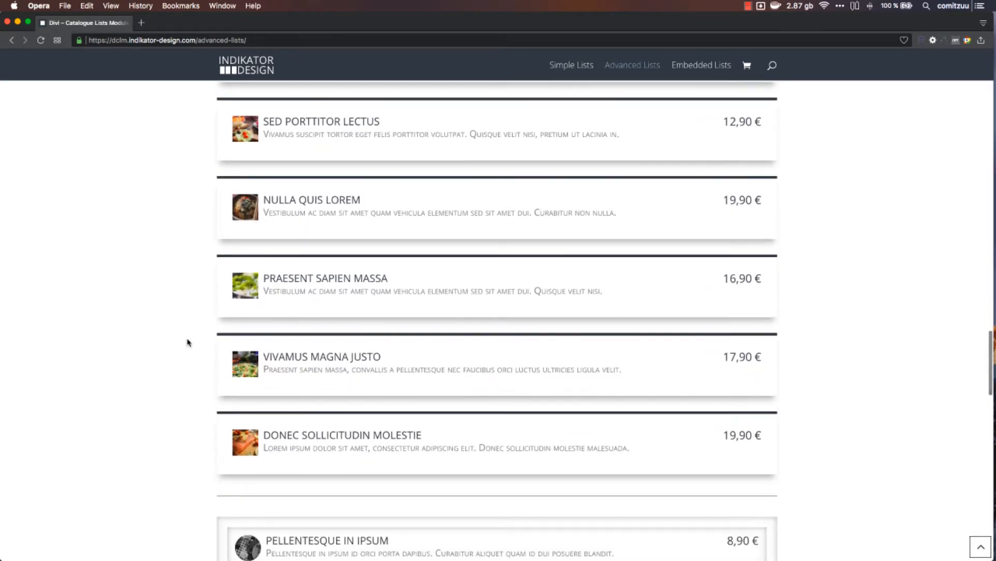
{"action": "scroll", "coordinate": [187, 342], "scroll_direction": "down", "scroll_amount": 5}
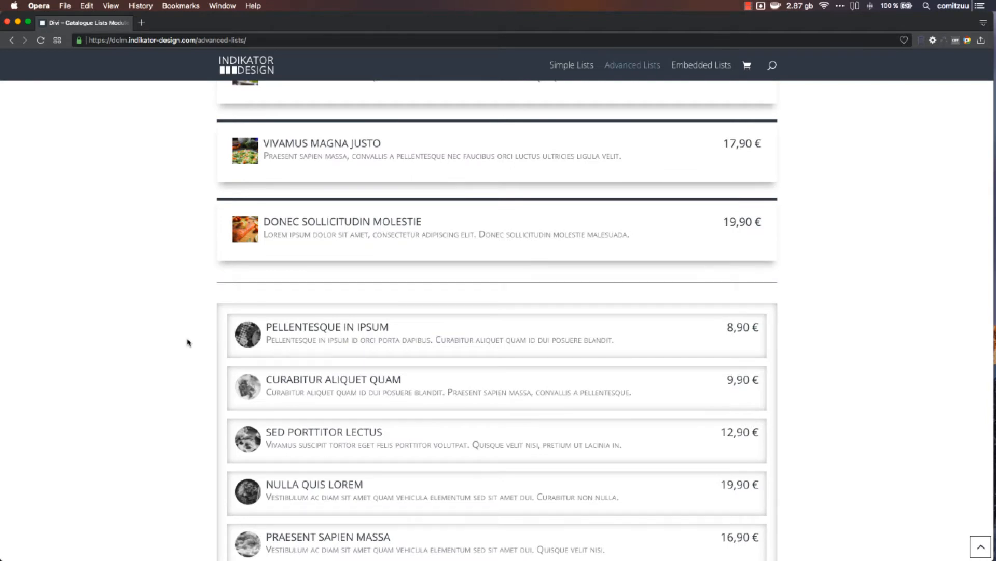
{"action": "scroll", "coordinate": [188, 342], "scroll_direction": "down", "scroll_amount": 3}
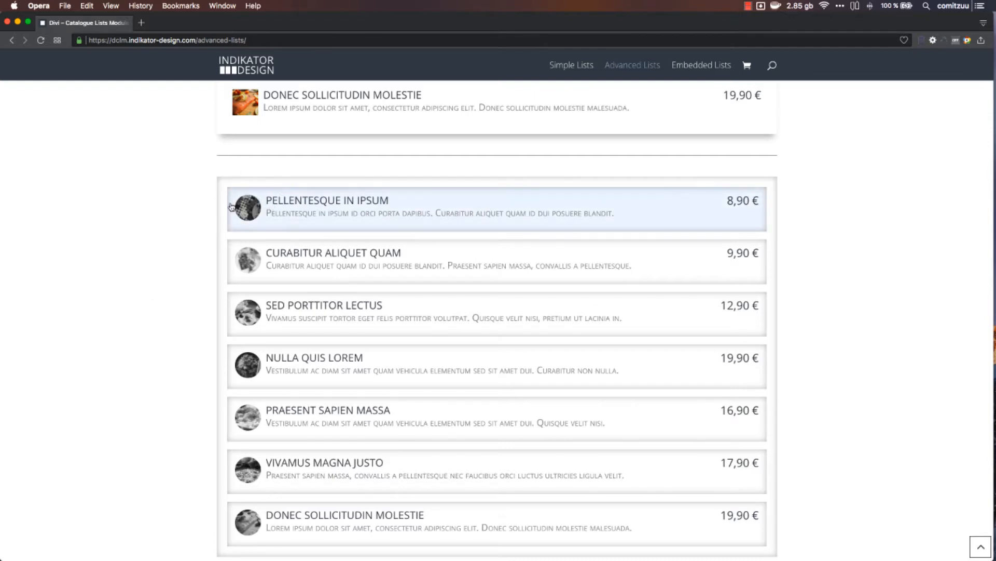
{"action": "scroll", "coordinate": [202, 285], "scroll_direction": "down", "scroll_amount": 7}
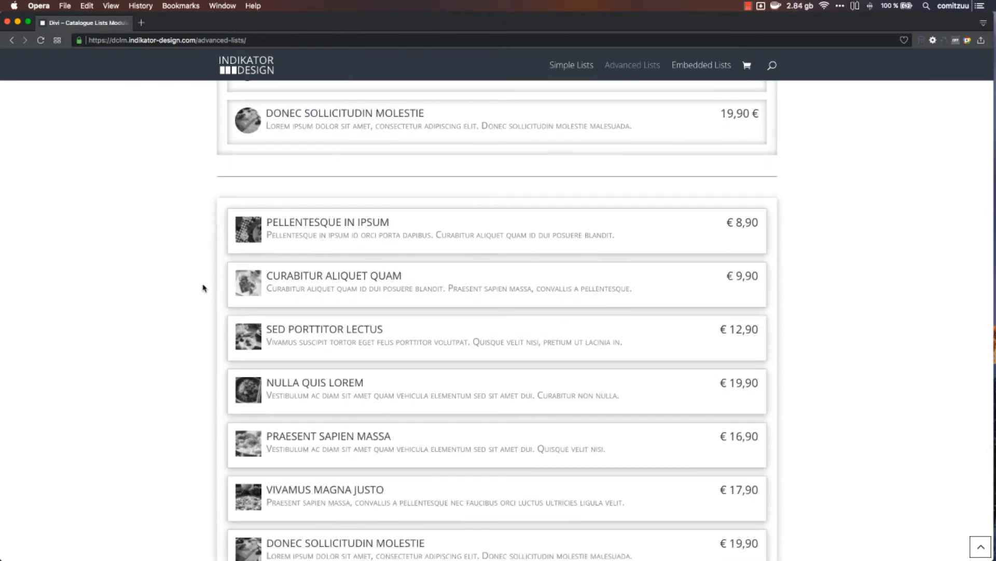
Examine the last two framed lists with square greyscale images down to the end of the Advanced Lists page.
{"action": "scroll", "coordinate": [202, 289], "scroll_direction": "down", "scroll_amount": 1}
{"action": "scroll", "coordinate": [203, 288], "scroll_direction": "down", "scroll_amount": 6}
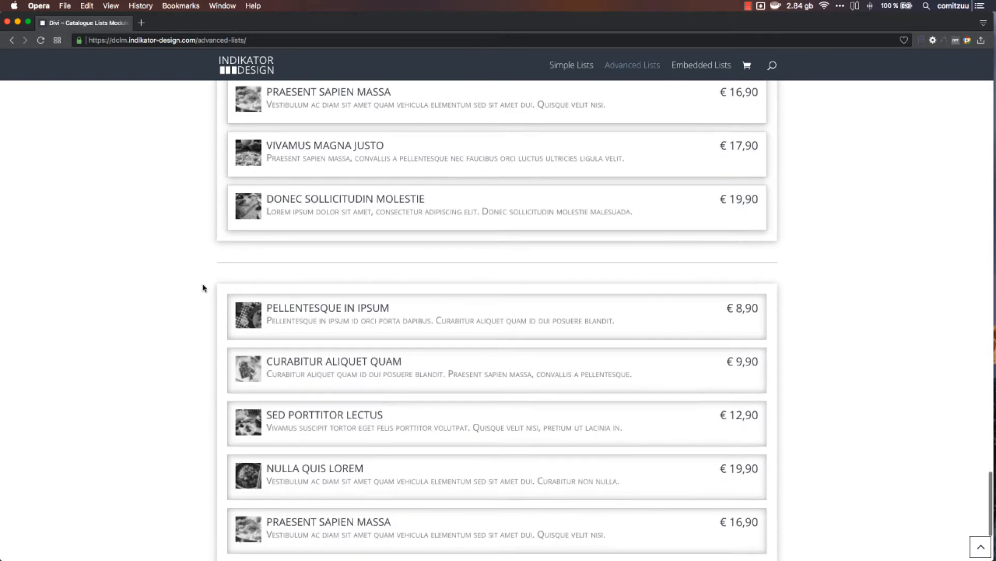
{"action": "scroll", "coordinate": [203, 288], "scroll_direction": "down", "scroll_amount": 3}
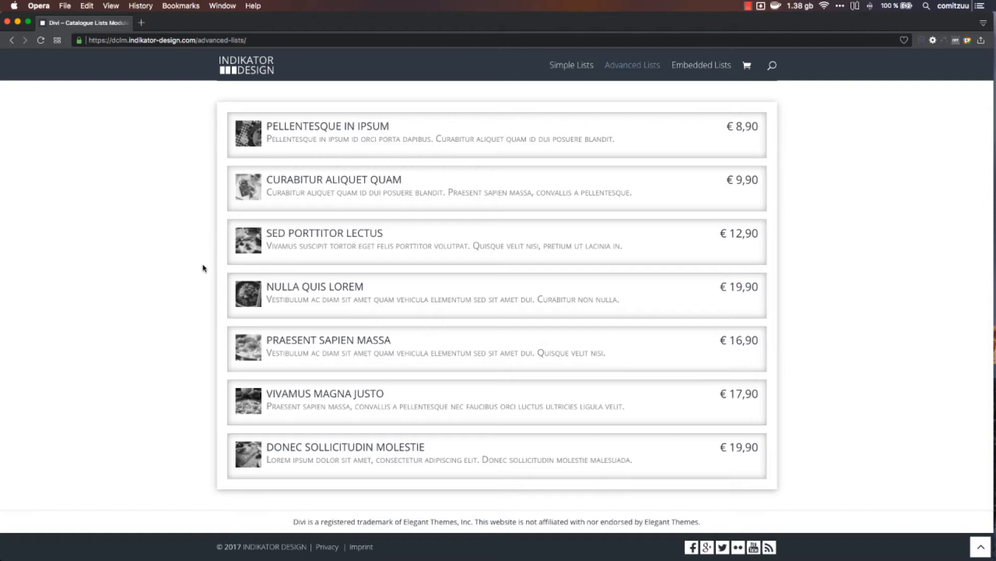
Switch to the Advanced Lists edit page in Chrome and review the builder's Blog section with its Catalogue List Modules.
{"action": "key", "text": "super+Tab"}
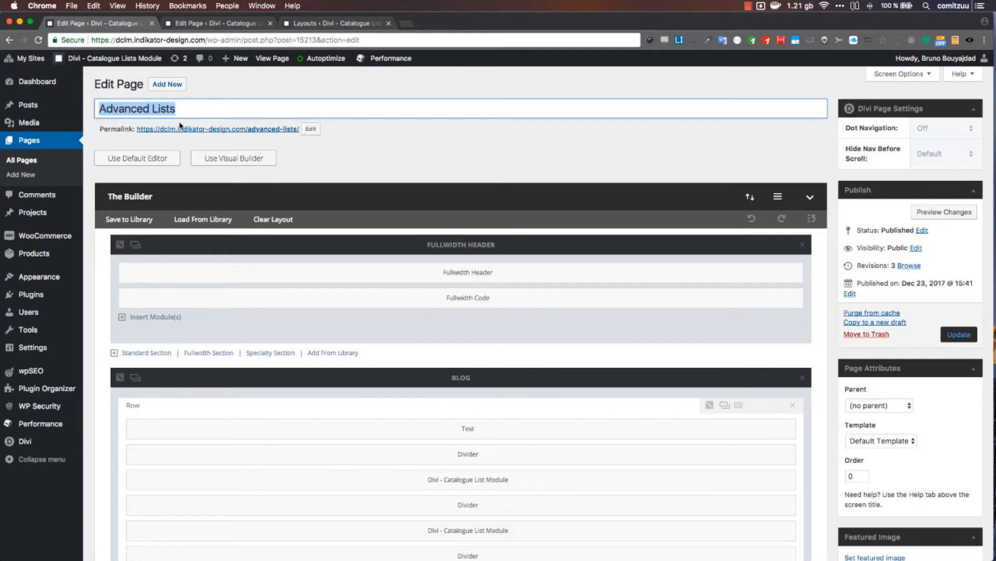
{"action": "scroll", "coordinate": [304, 167], "scroll_direction": "down", "scroll_amount": 5}
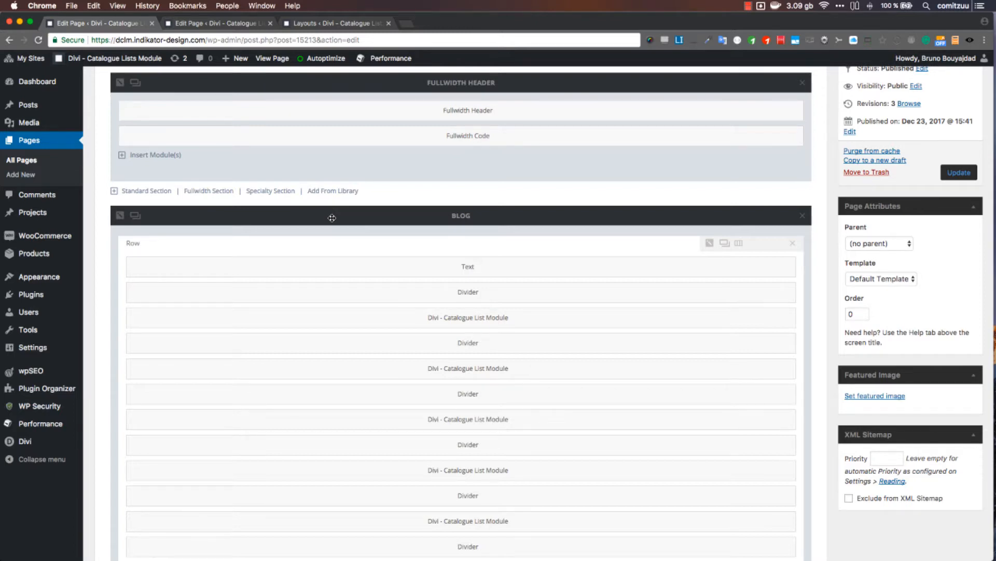
{"action": "scroll", "coordinate": [310, 219], "scroll_direction": "down", "scroll_amount": 2}
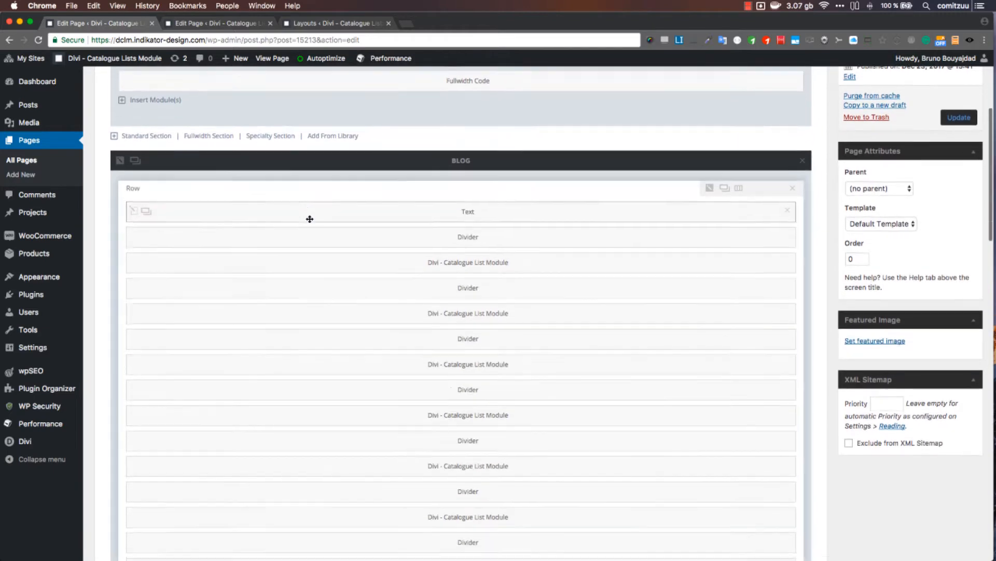
{"action": "scroll", "coordinate": [310, 219], "scroll_direction": "down", "scroll_amount": 1}
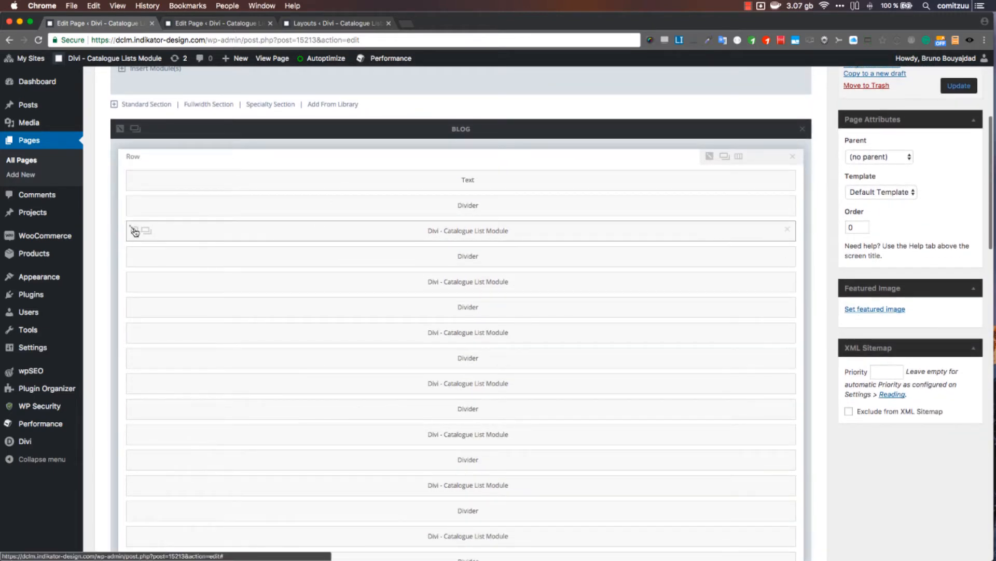
Switch to Opera and examine the first list on the published Advanced Lists page.
{"action": "key", "text": "super+Tab"}
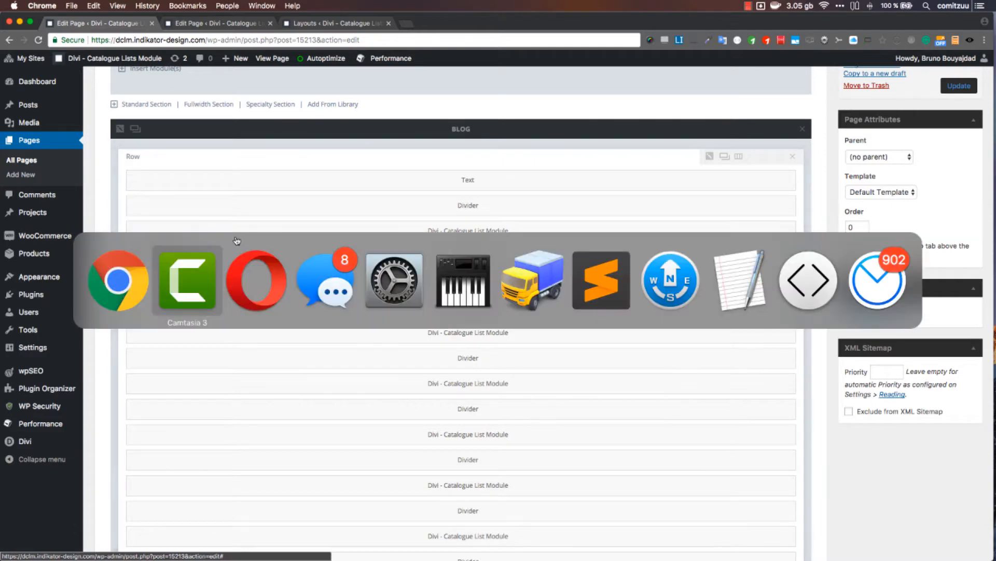
{"action": "left_click", "coordinate": [265, 275]}
{"action": "scroll", "coordinate": [297, 190], "scroll_direction": "up", "scroll_amount": 20}
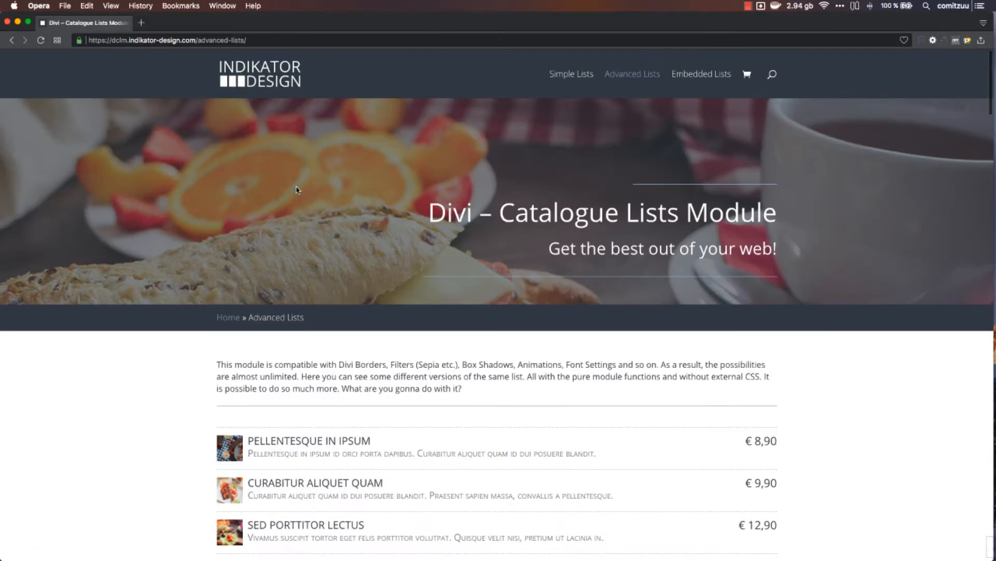
{"action": "scroll", "coordinate": [297, 190], "scroll_direction": "down", "scroll_amount": 4}
{"action": "scroll", "coordinate": [312, 316], "scroll_direction": "down", "scroll_amount": 3}
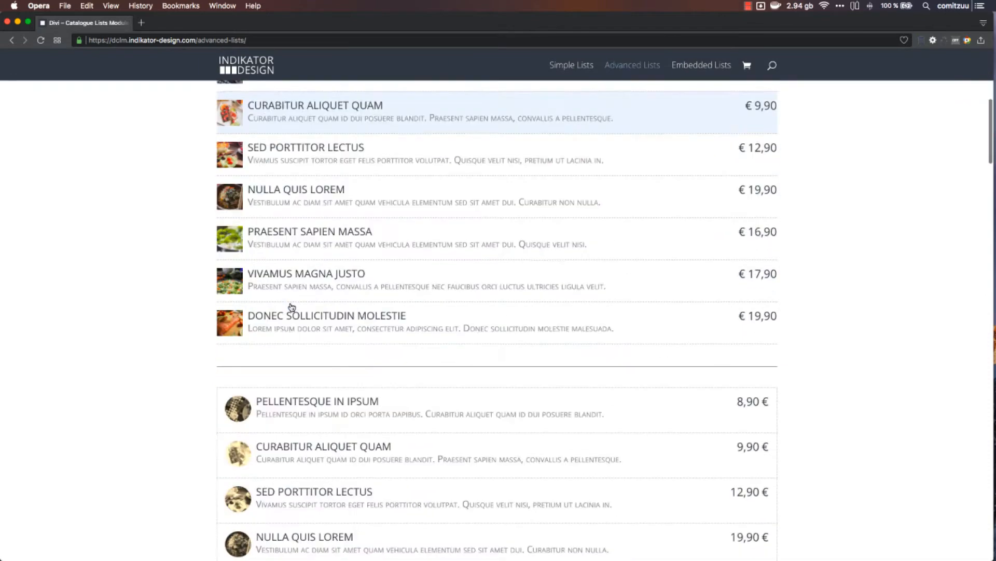
{"action": "scroll", "coordinate": [292, 307], "scroll_direction": "up", "scroll_amount": 5}
In Chrome, open the settings of the first Catalogue List Module and review its catalogue entries and field padding options.
{"action": "key", "text": "super+Tab"}
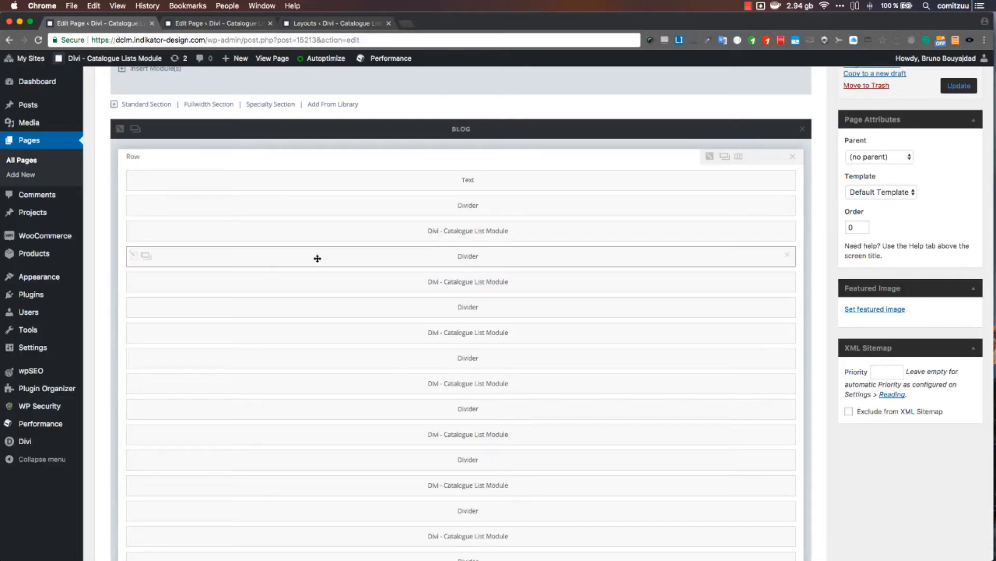
{"action": "left_click", "coordinate": [285, 241]}
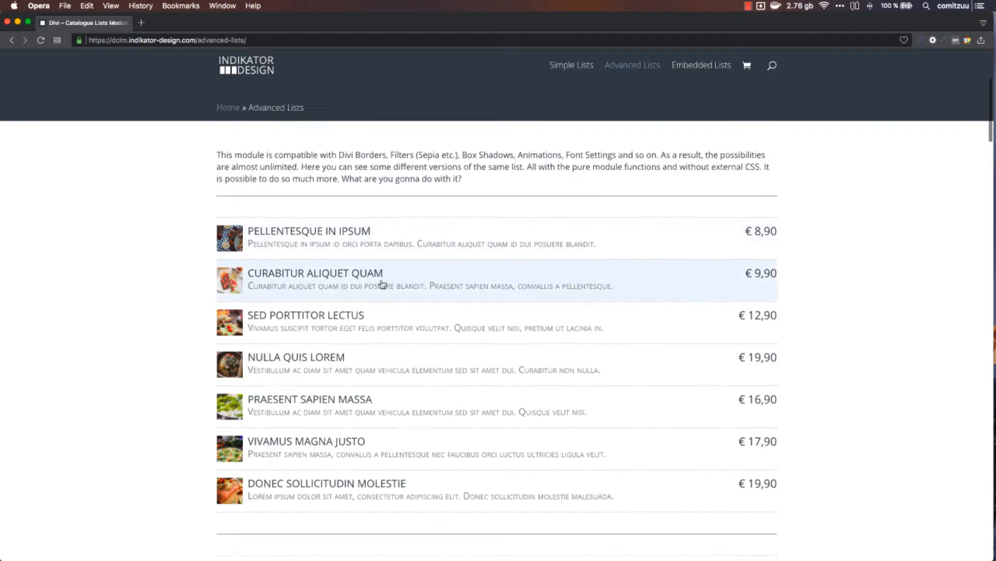
{"action": "scroll", "coordinate": [383, 285], "scroll_direction": "down", "scroll_amount": 1}
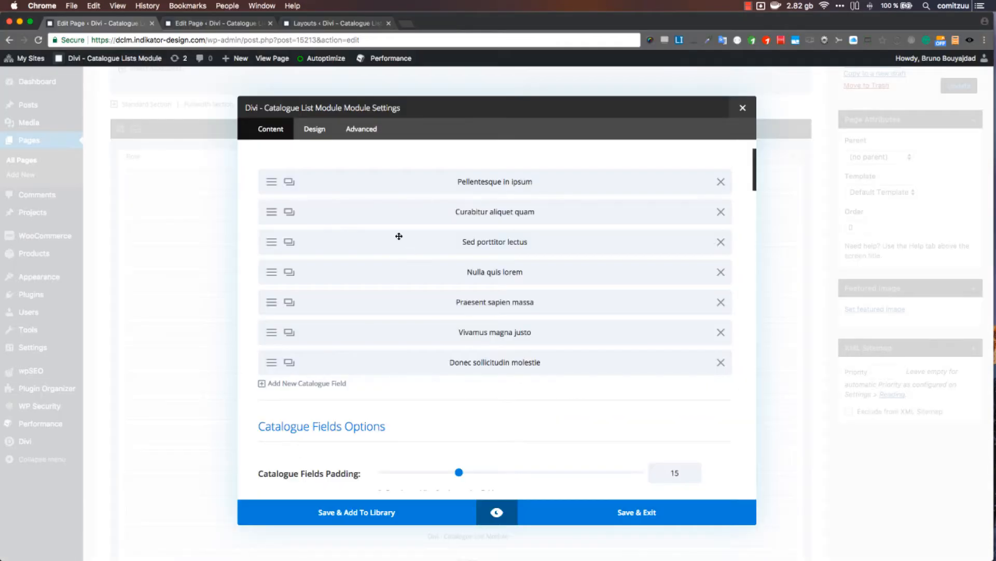
{"action": "scroll", "coordinate": [398, 237], "scroll_direction": "down", "scroll_amount": 5}
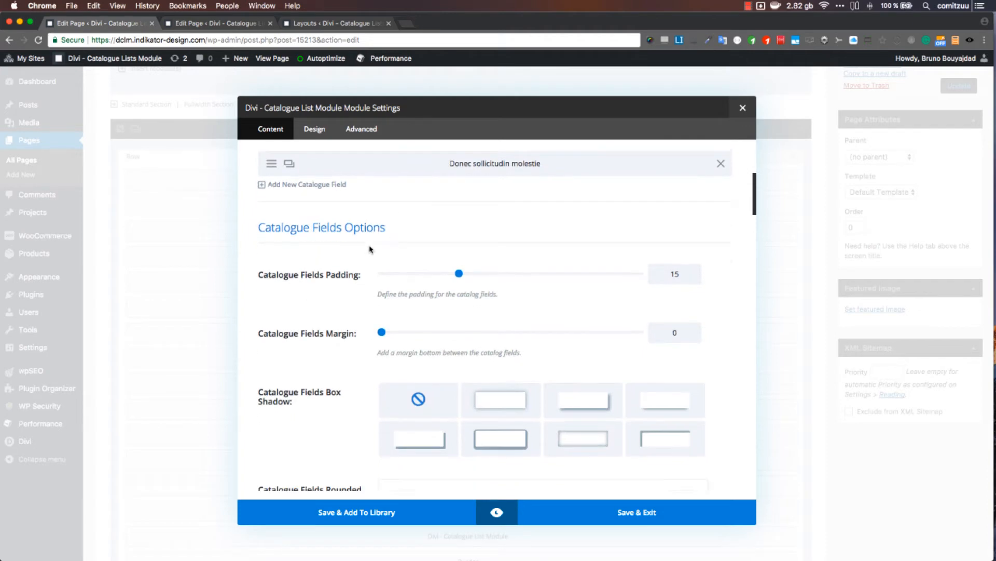
{"action": "scroll", "coordinate": [403, 266], "scroll_direction": "down", "scroll_amount": 2}
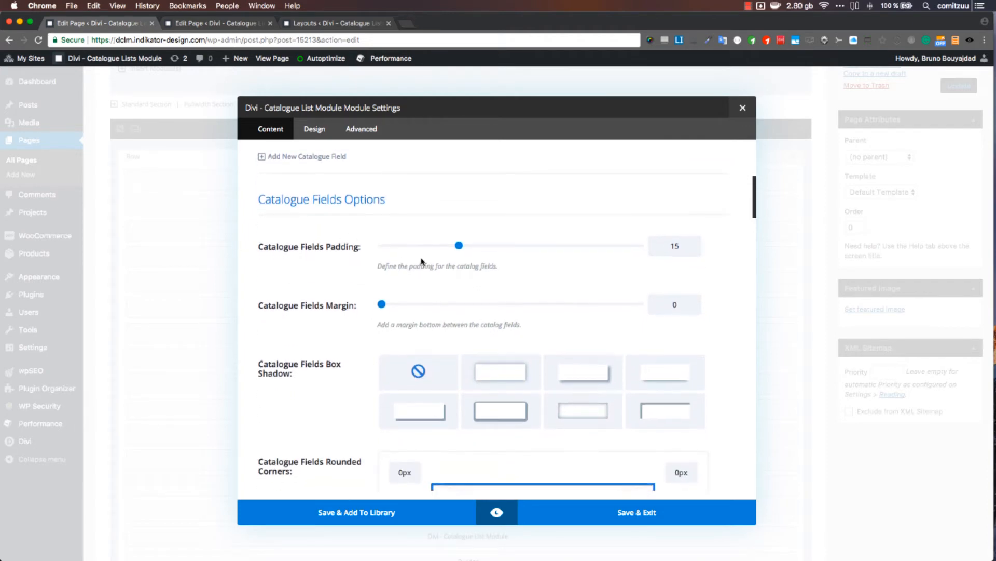
{"action": "scroll", "coordinate": [421, 261], "scroll_direction": "down", "scroll_amount": 2}
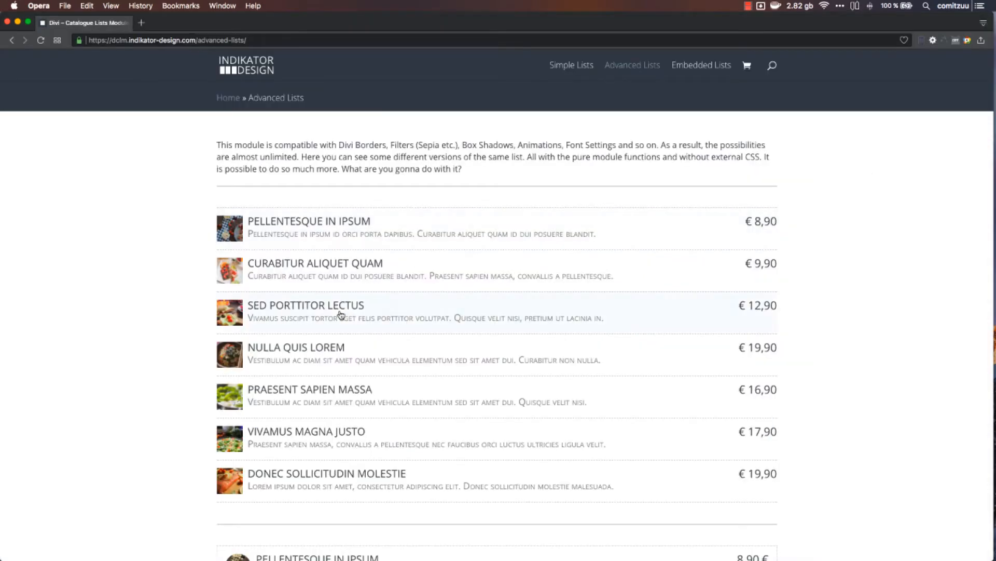
Compare the Catalogue Fields Padding and Margin settings with the sepia and blue lists shown in Opera.
{"action": "scroll", "coordinate": [340, 313], "scroll_direction": "down", "scroll_amount": 10}
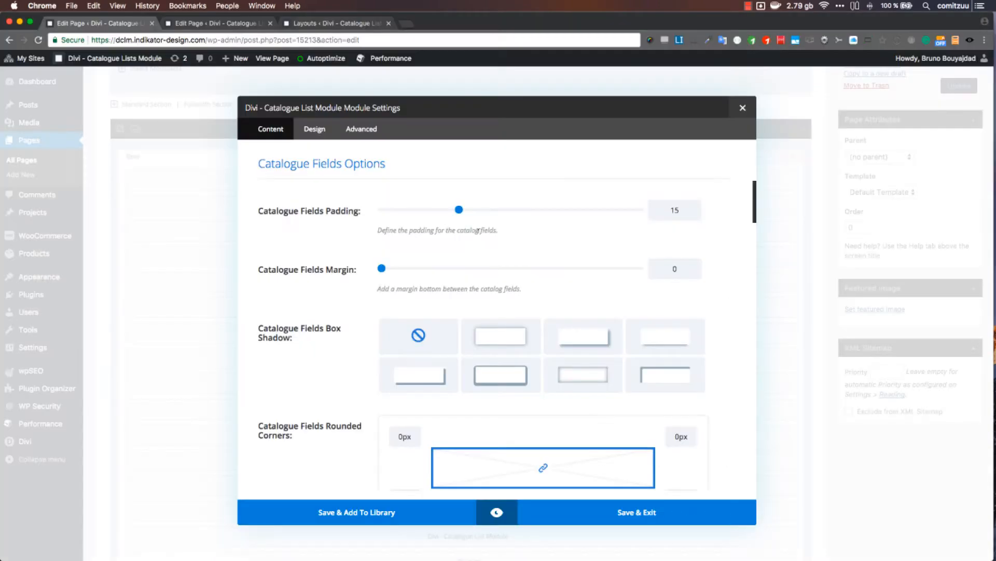
{"action": "scroll", "coordinate": [477, 230], "scroll_direction": "down", "scroll_amount": 1}
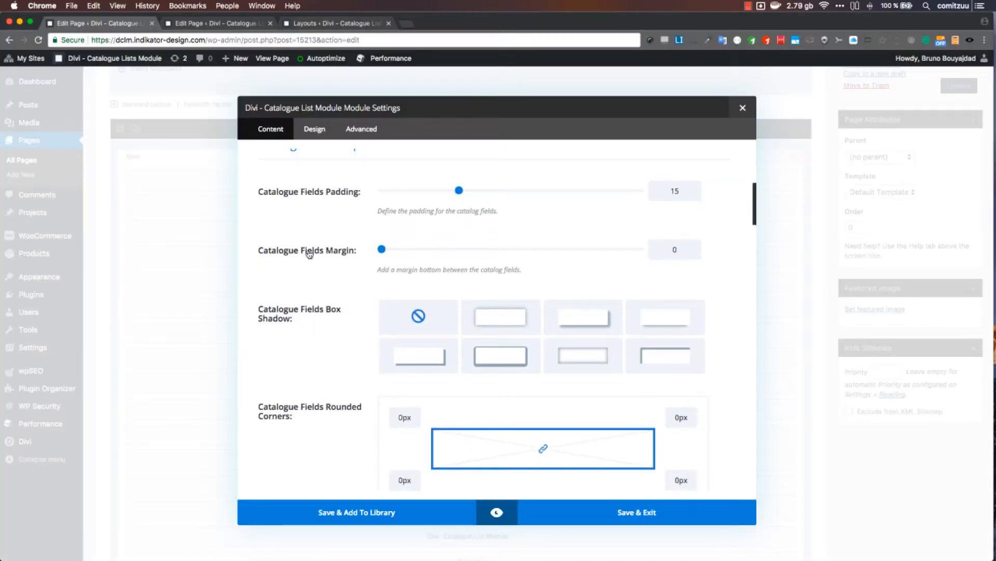
{"action": "key", "text": "super+Tab"}
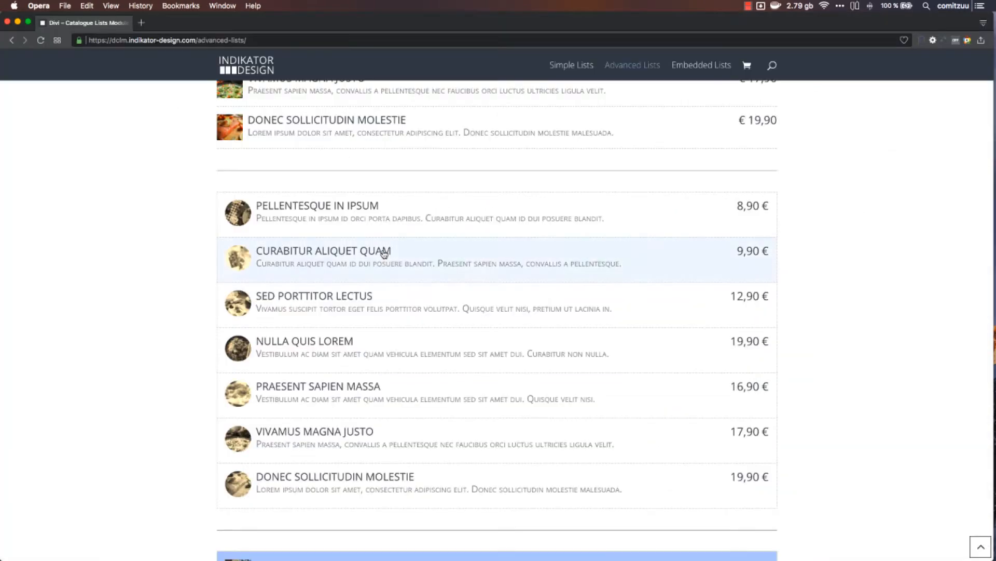
{"action": "scroll", "coordinate": [384, 254], "scroll_direction": "down", "scroll_amount": 7}
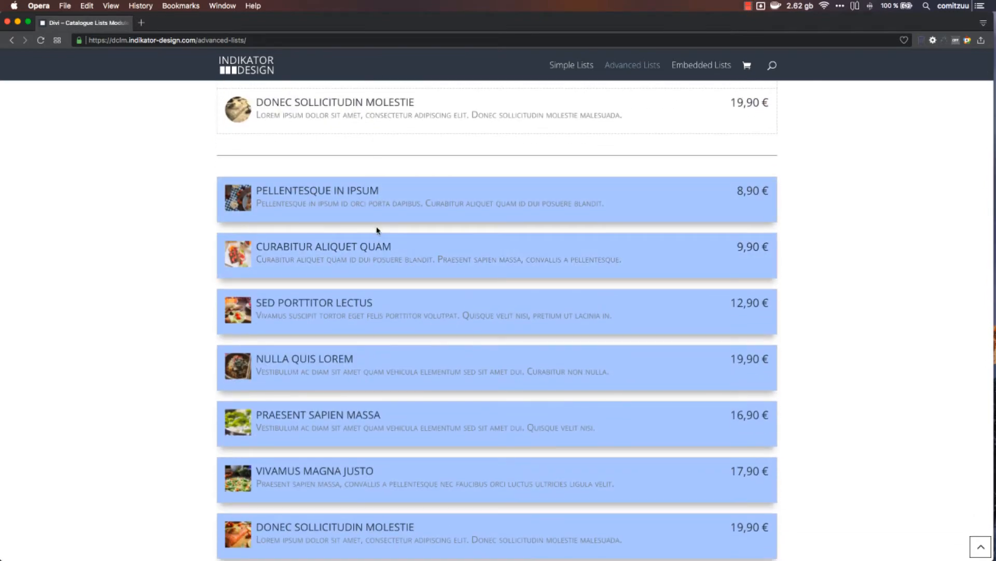
Compare the Catalogue Fields Box Shadow options in Chrome with the shadows of the blue list in Opera.
{"action": "key", "text": "super+Tab"}
{"action": "key", "text": "Tab"}
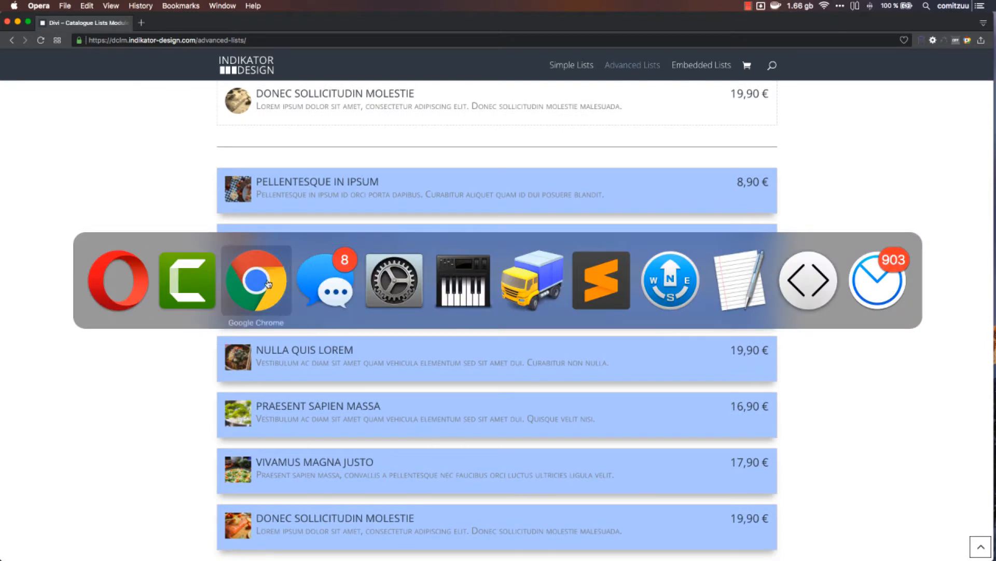
{"action": "scroll", "coordinate": [544, 305], "scroll_direction": "down", "scroll_amount": 1}
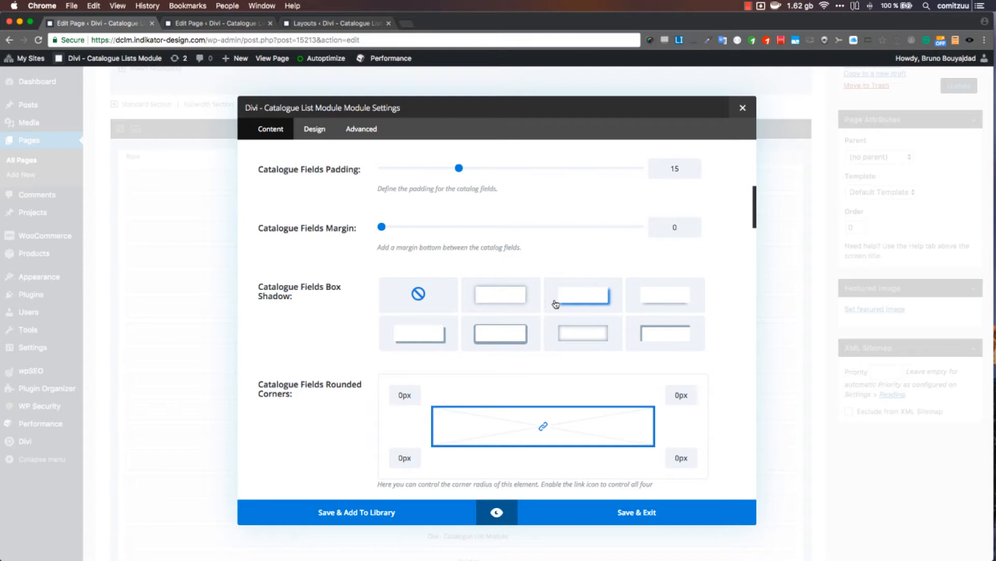
{"action": "key", "text": "super+Tab"}
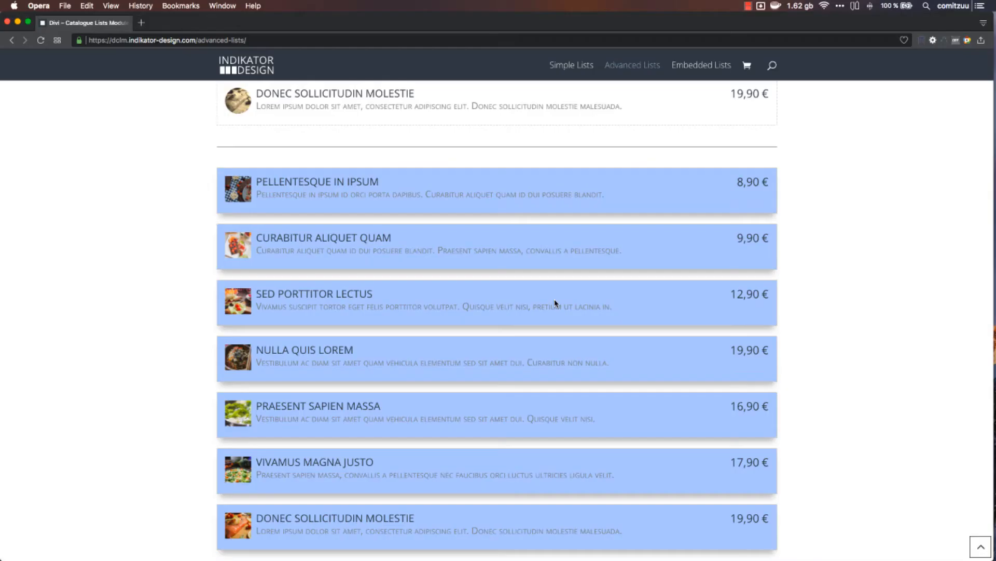
{"action": "key", "text": "super+Tab"}
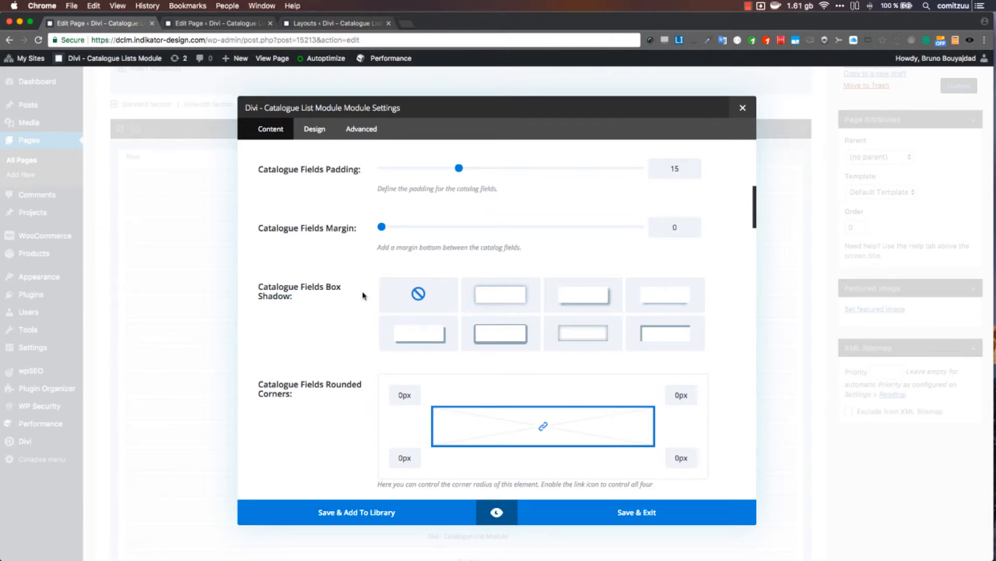
Examine the rounded corners, border styles and Keep Border Bottom settings of the catalogue fields, checking them against the blue list.
{"action": "scroll", "coordinate": [363, 296], "scroll_direction": "down", "scroll_amount": 5}
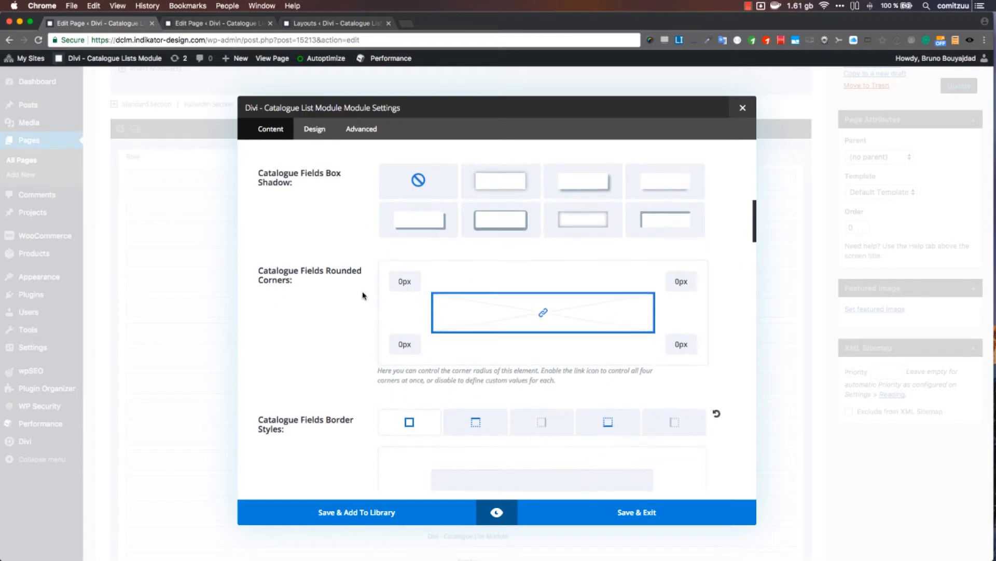
{"action": "scroll", "coordinate": [363, 296], "scroll_direction": "down", "scroll_amount": 1}
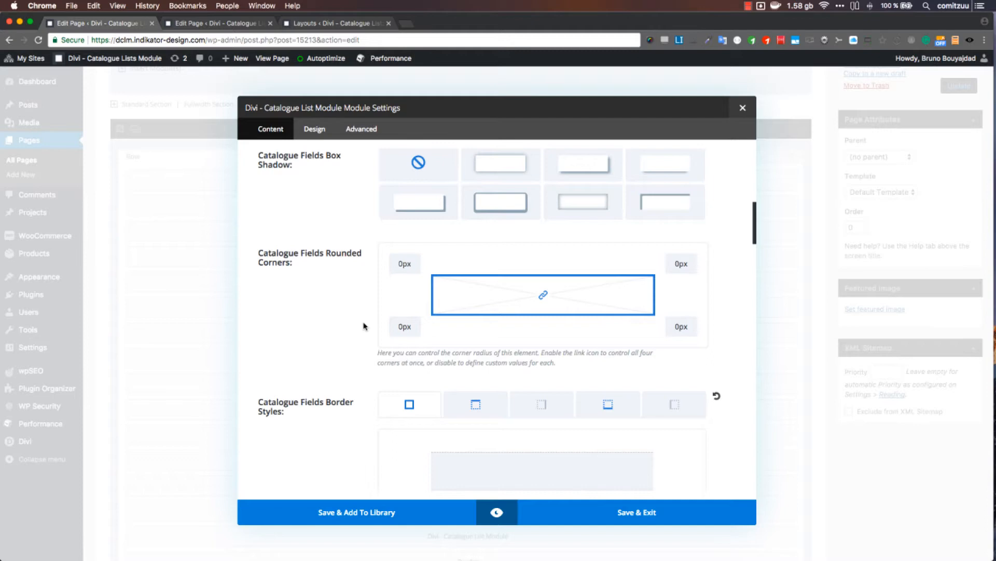
{"action": "scroll", "coordinate": [363, 326], "scroll_direction": "down", "scroll_amount": 2}
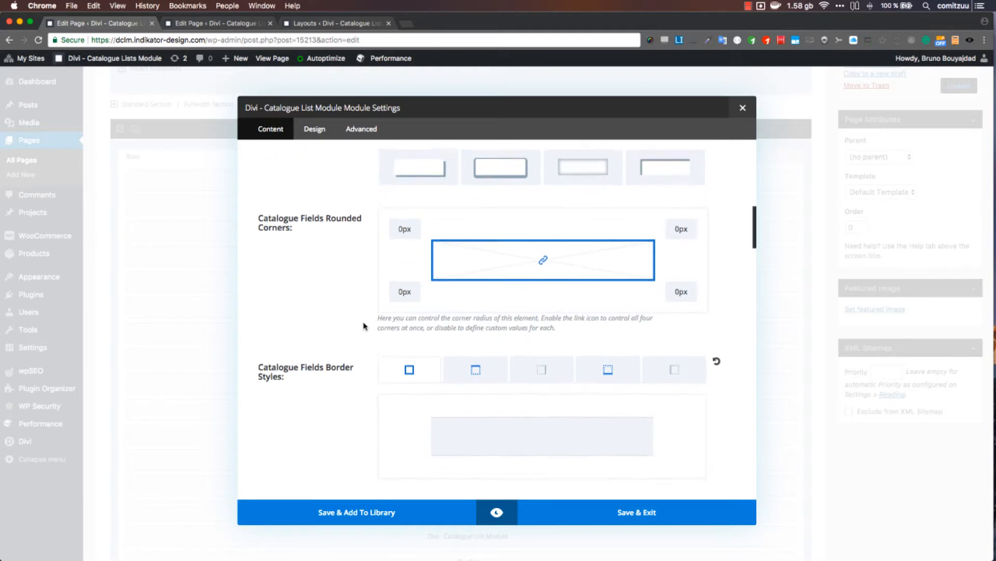
{"action": "scroll", "coordinate": [364, 326], "scroll_direction": "down", "scroll_amount": 4}
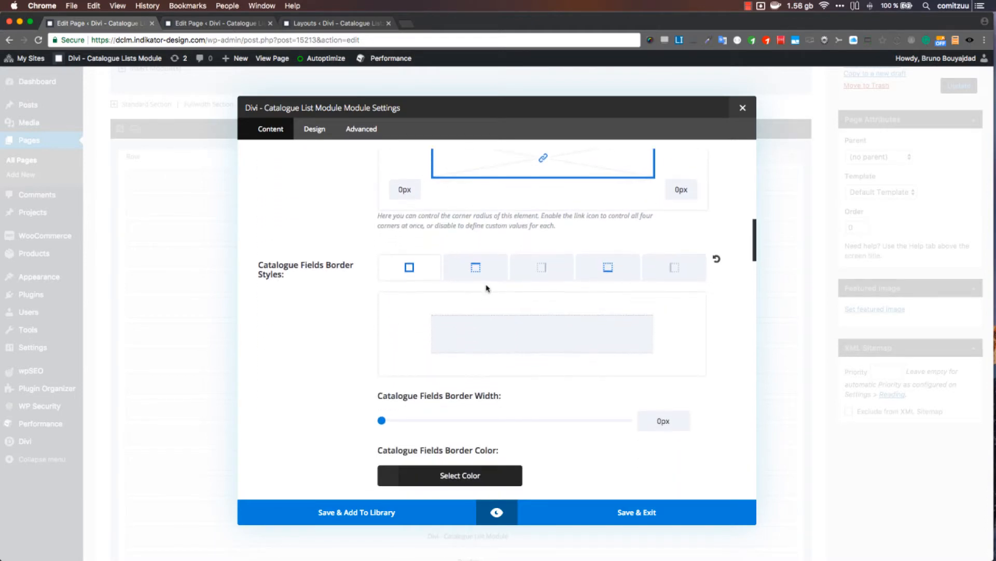
{"action": "scroll", "coordinate": [486, 286], "scroll_direction": "down", "scroll_amount": 1}
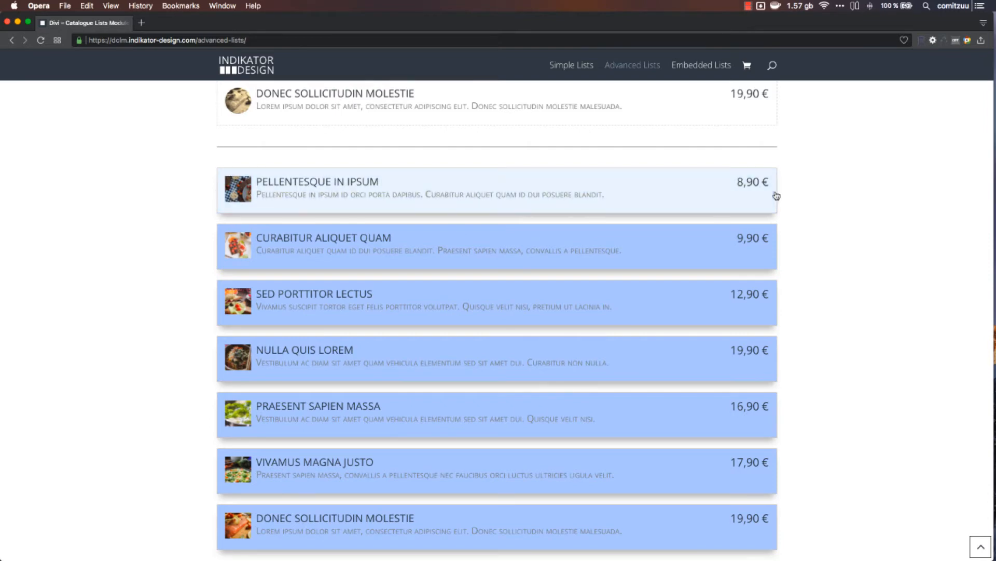
{"action": "scroll", "coordinate": [777, 196], "scroll_direction": "up", "scroll_amount": 2}
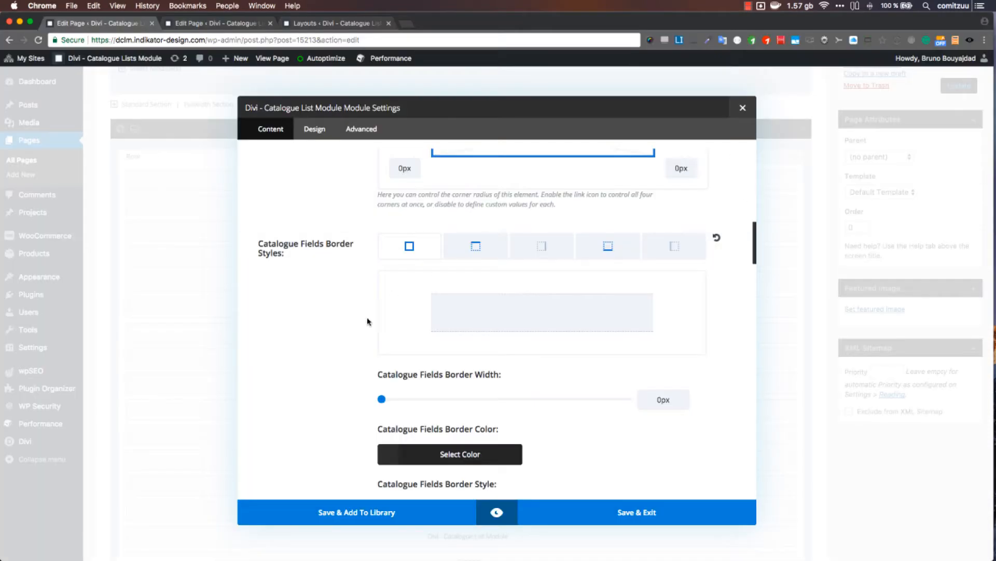
{"action": "scroll", "coordinate": [341, 355], "scroll_direction": "down", "scroll_amount": 4}
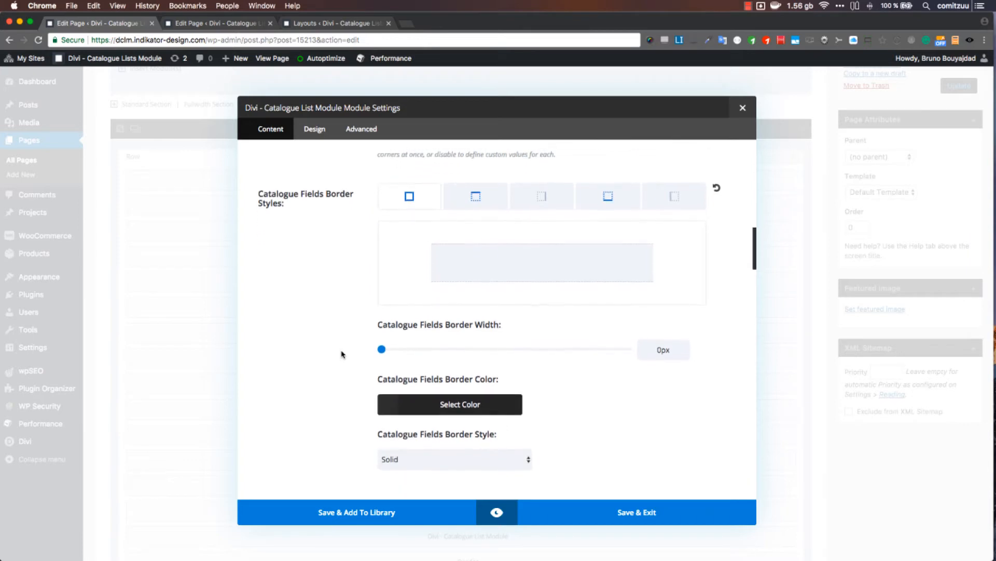
{"action": "scroll", "coordinate": [342, 355], "scroll_direction": "down", "scroll_amount": 2}
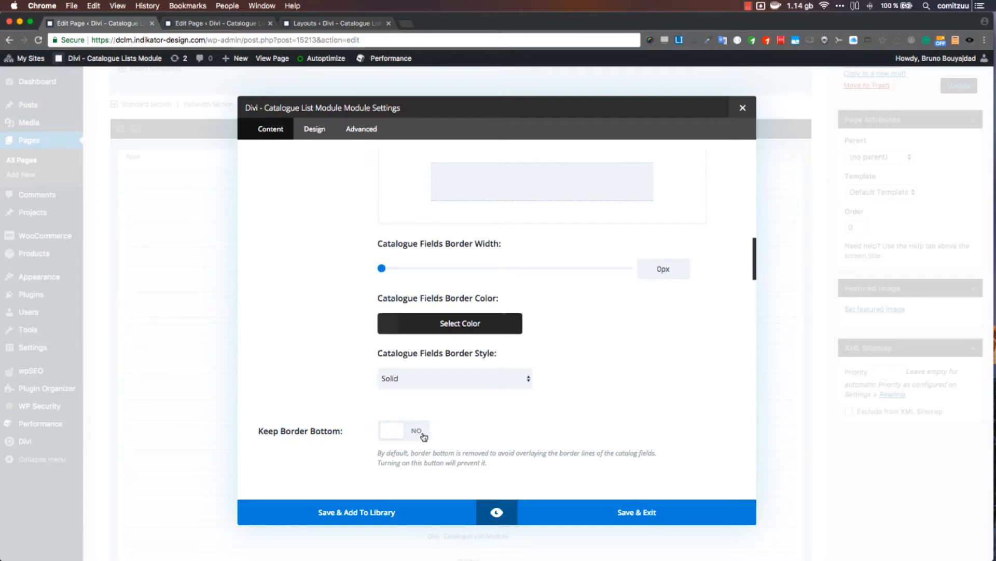
Switch to Opera and examine the field borders of the plain, sepia and blue lists.
{"action": "key", "text": "super+Tab"}
{"action": "key", "text": "super+Tab"}
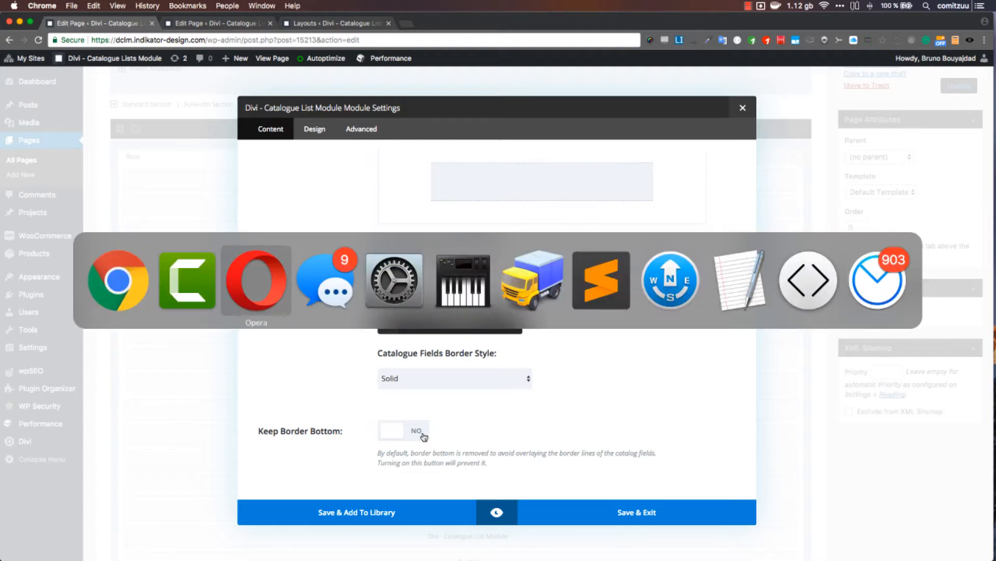
{"action": "scroll", "coordinate": [369, 169], "scroll_direction": "up", "scroll_amount": 5}
{"action": "scroll", "coordinate": [369, 169], "scroll_direction": "down", "scroll_amount": 6}
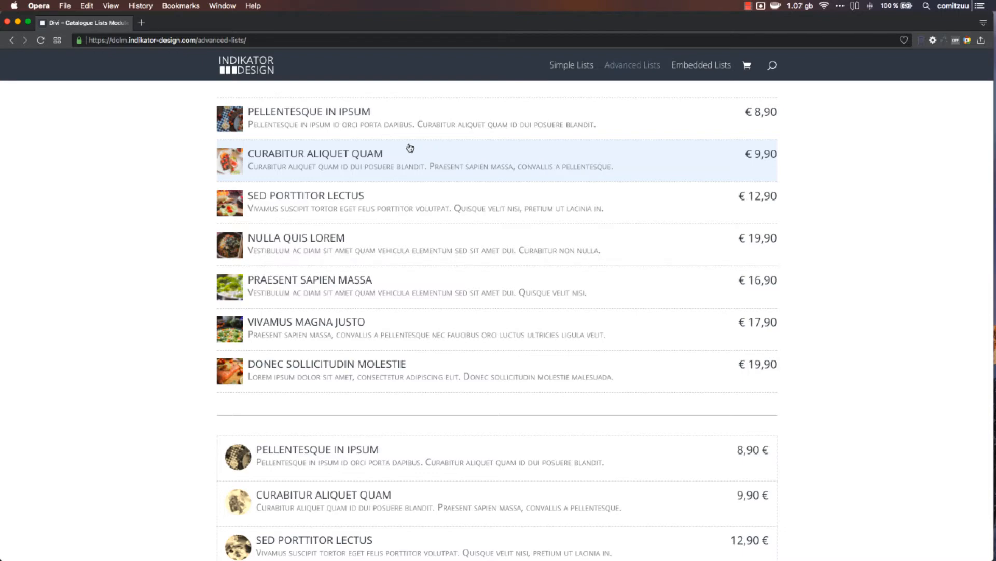
{"action": "scroll", "coordinate": [410, 148], "scroll_direction": "down", "scroll_amount": 10}
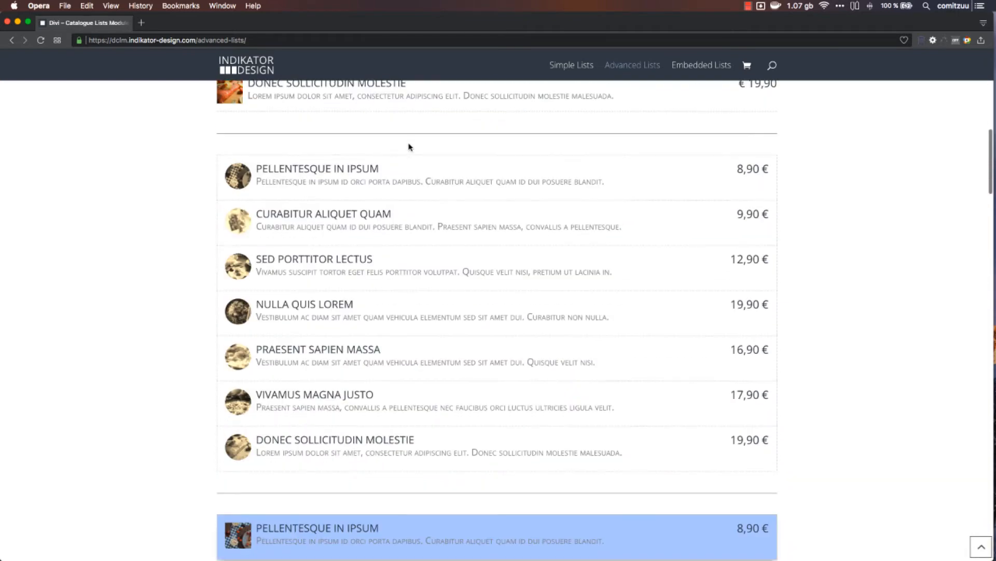
{"action": "scroll", "coordinate": [409, 147], "scroll_direction": "down", "scroll_amount": 5}
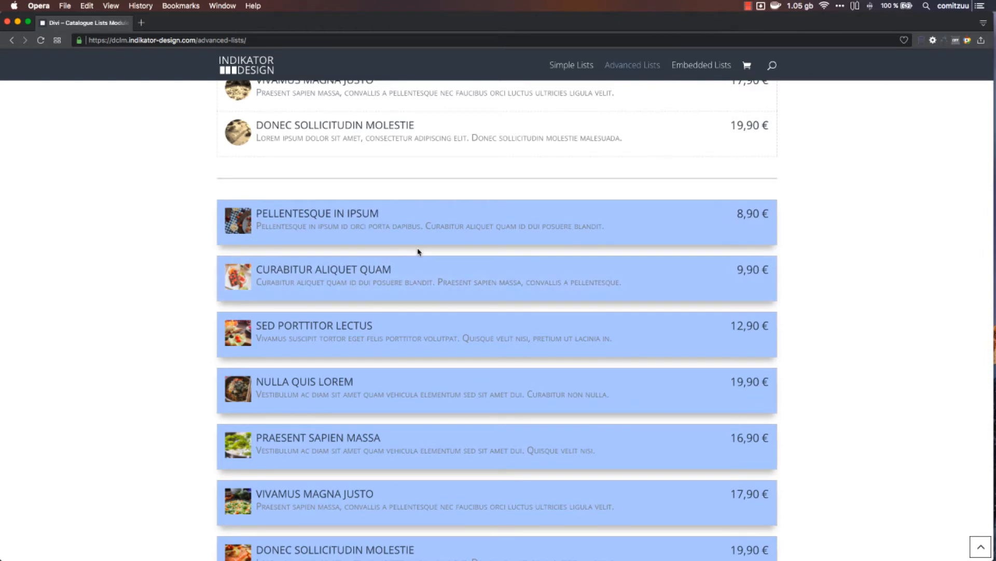
Switch to Chrome, turn Keep Border Bottom on and back off, and compare the setting with the blue list in Opera.
{"action": "key", "text": "super+Tab"}
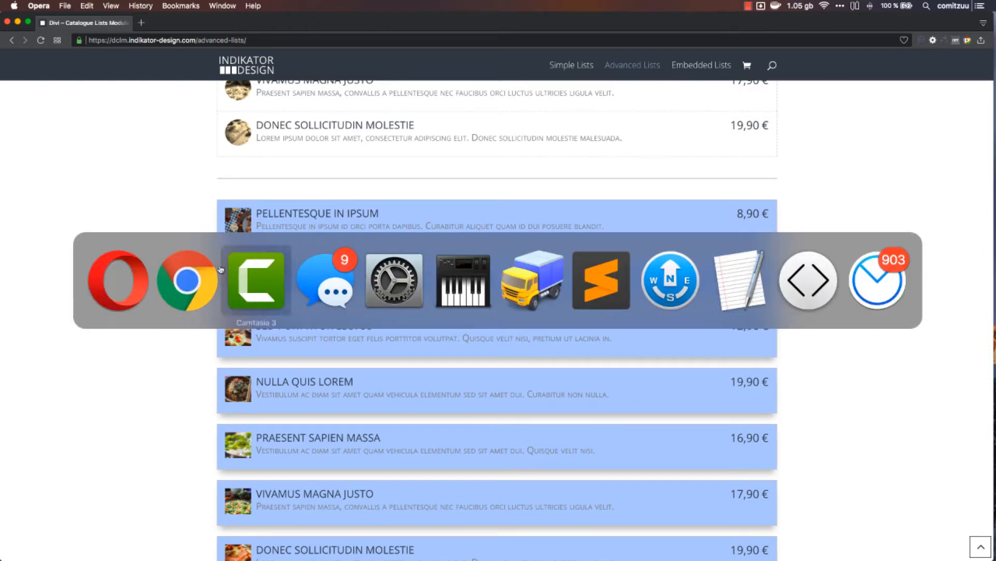
{"action": "scroll", "coordinate": [353, 322], "scroll_direction": "down", "scroll_amount": 2}
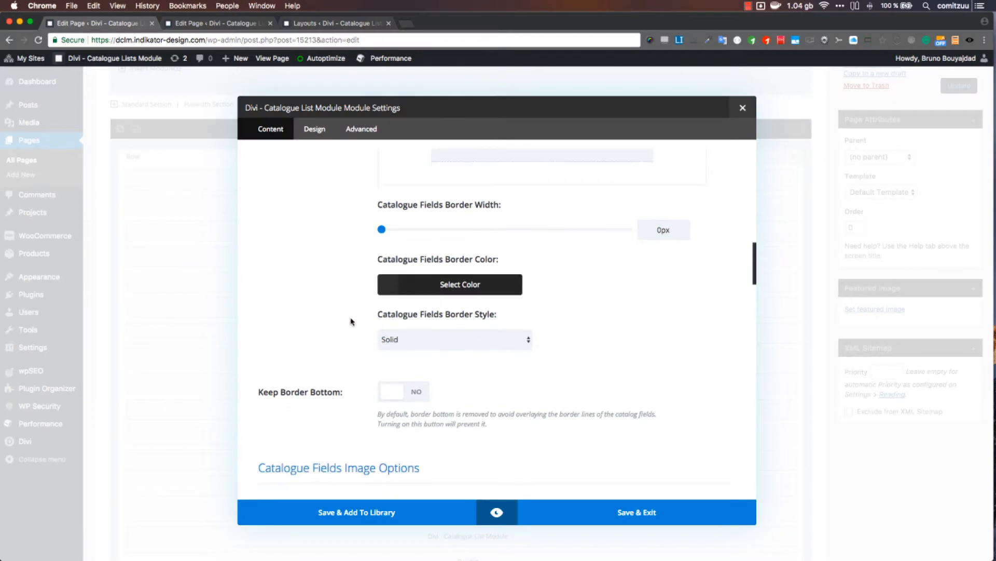
{"action": "left_click", "coordinate": [424, 381]}
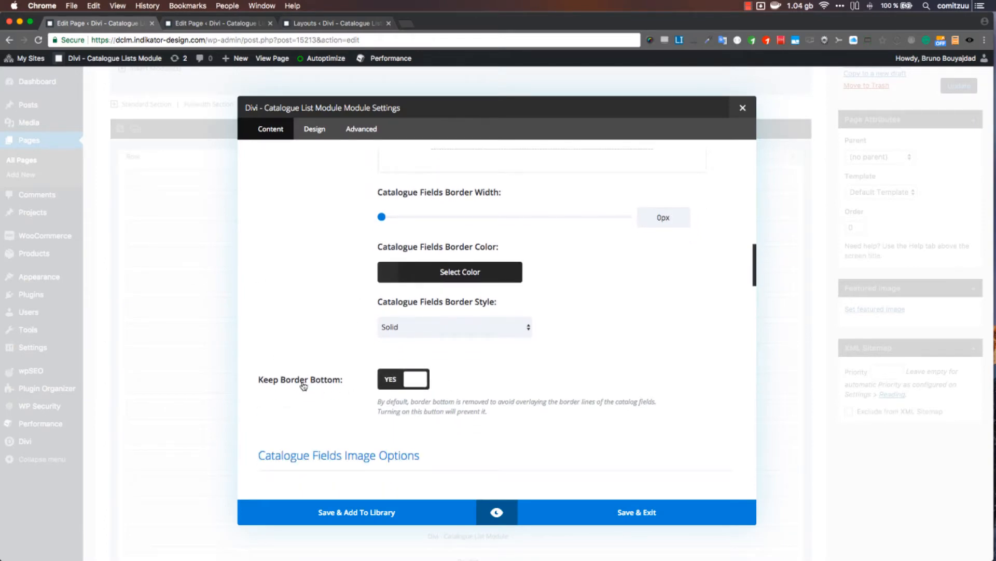
{"action": "left_click", "coordinate": [392, 383]}
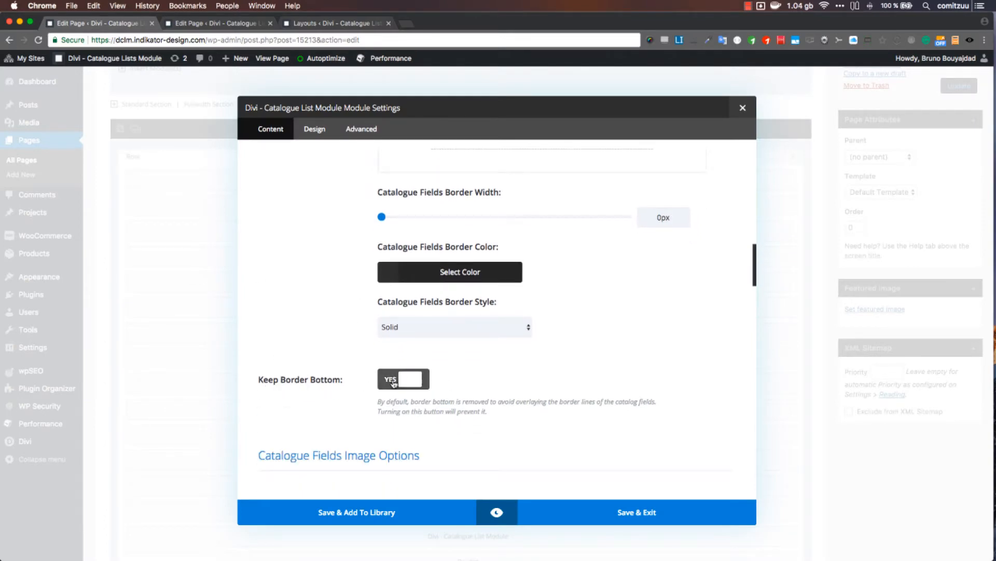
{"action": "key", "text": "super+Tab"}
{"action": "scroll", "coordinate": [387, 241], "scroll_direction": "up", "scroll_amount": 1}
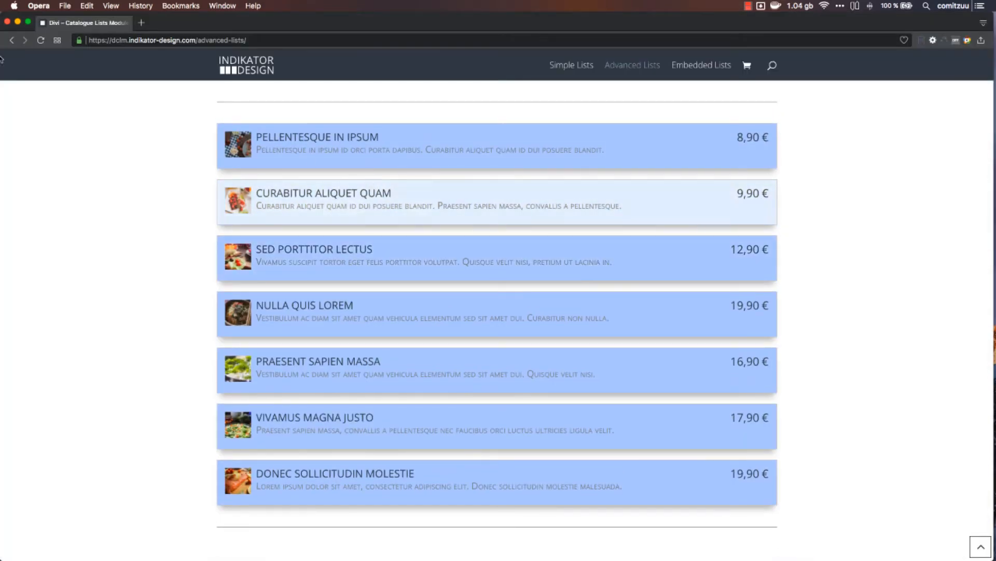
Examine the Catalogue Fields Image Format options in Chrome and compare them with the images of the blue and sepia lists in Opera.
{"action": "key", "text": "super+Tab"}
{"action": "scroll", "coordinate": [336, 338], "scroll_direction": "down", "scroll_amount": 8}
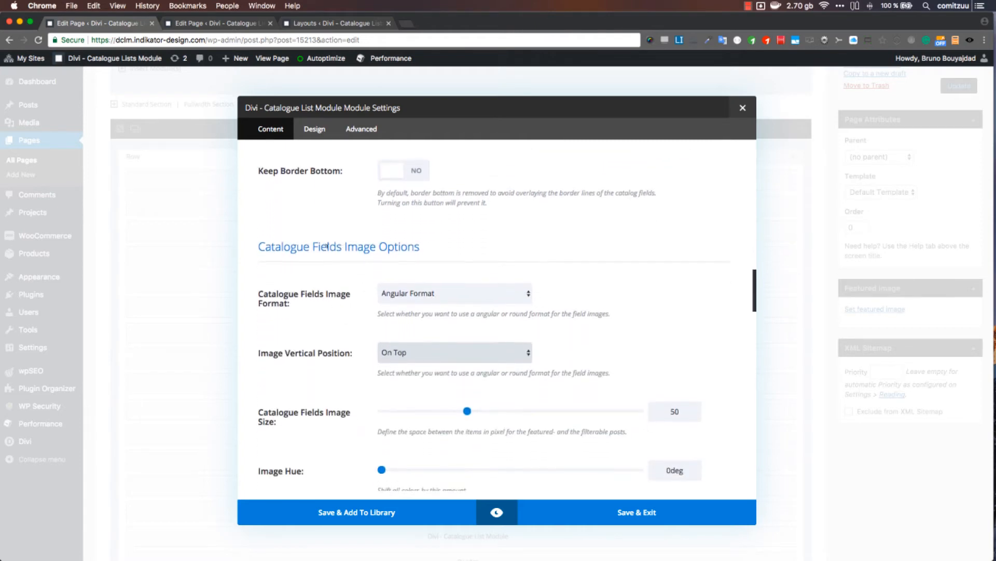
{"action": "scroll", "coordinate": [470, 254], "scroll_direction": "down", "scroll_amount": 1}
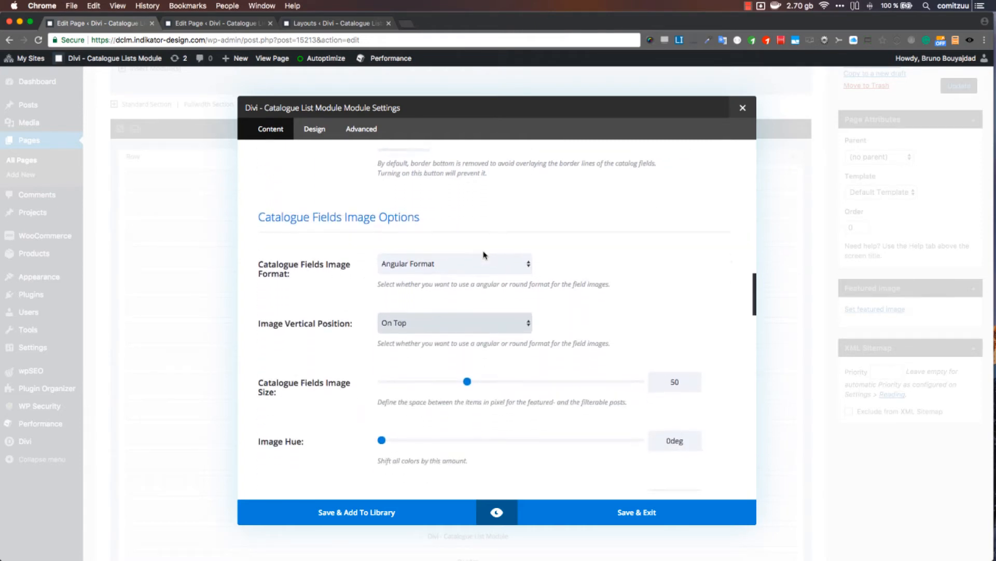
{"action": "left_click", "coordinate": [416, 268]}
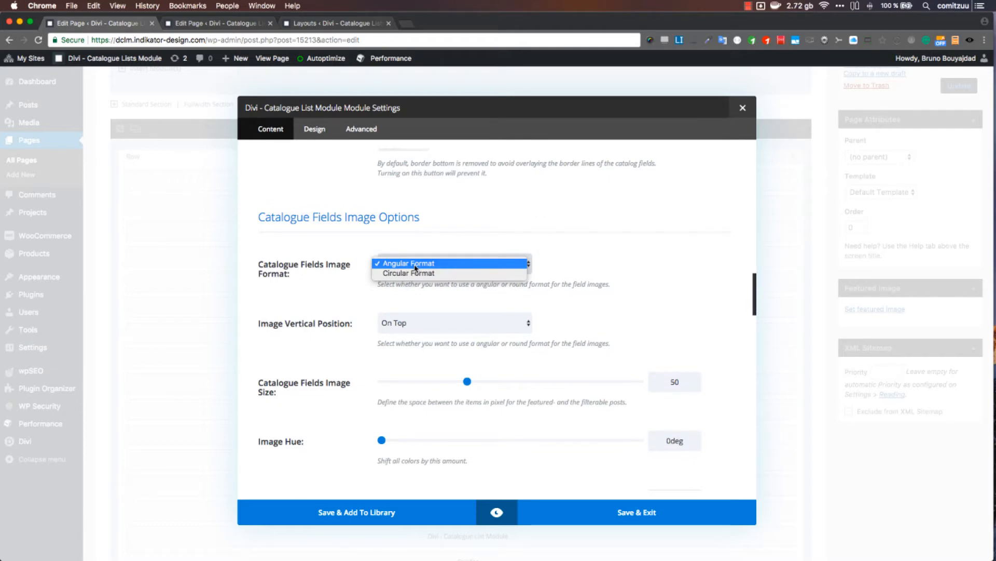
{"action": "key", "text": "super+Tab"}
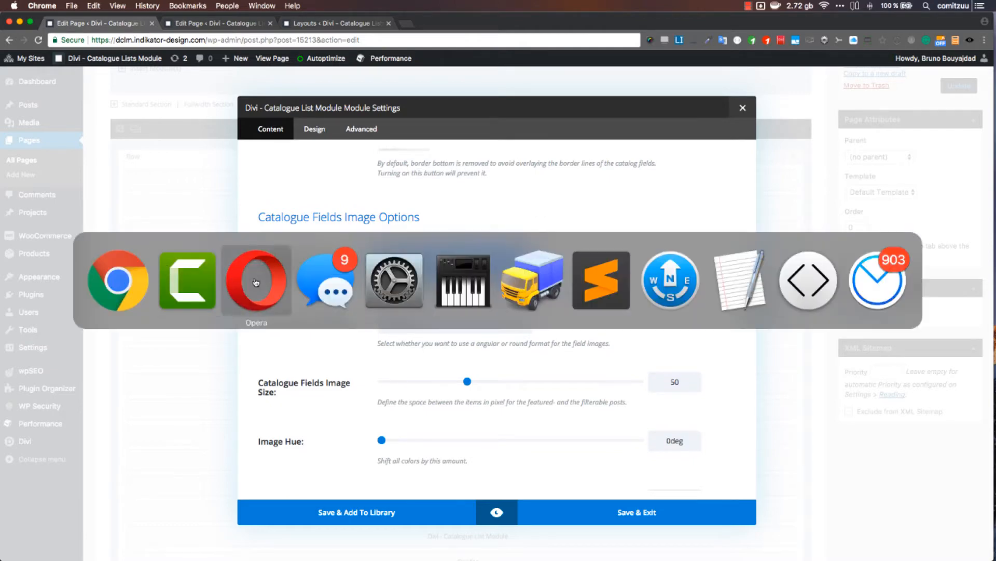
{"action": "left_click", "coordinate": [255, 282]}
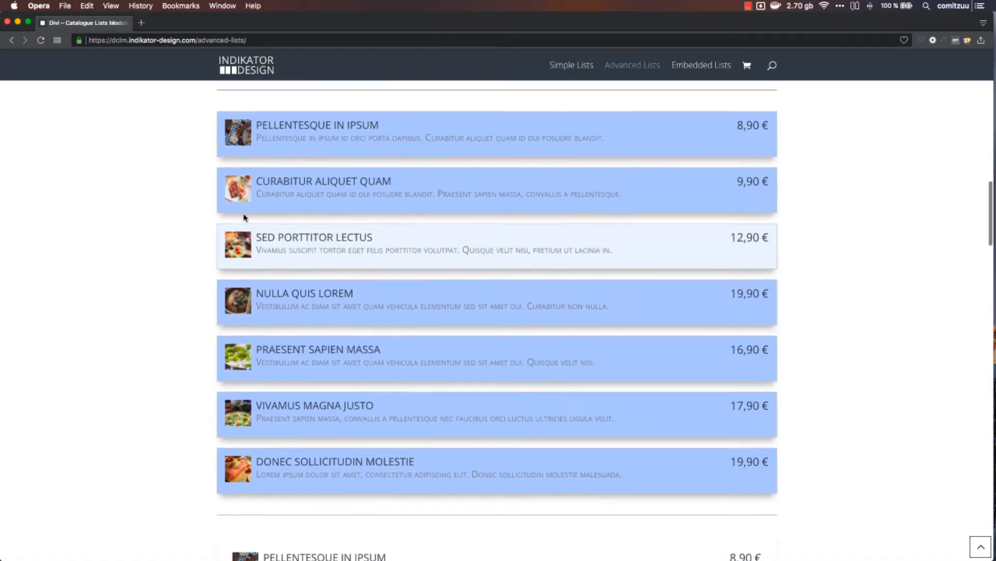
{"action": "scroll", "coordinate": [243, 213], "scroll_direction": "up", "scroll_amount": 5}
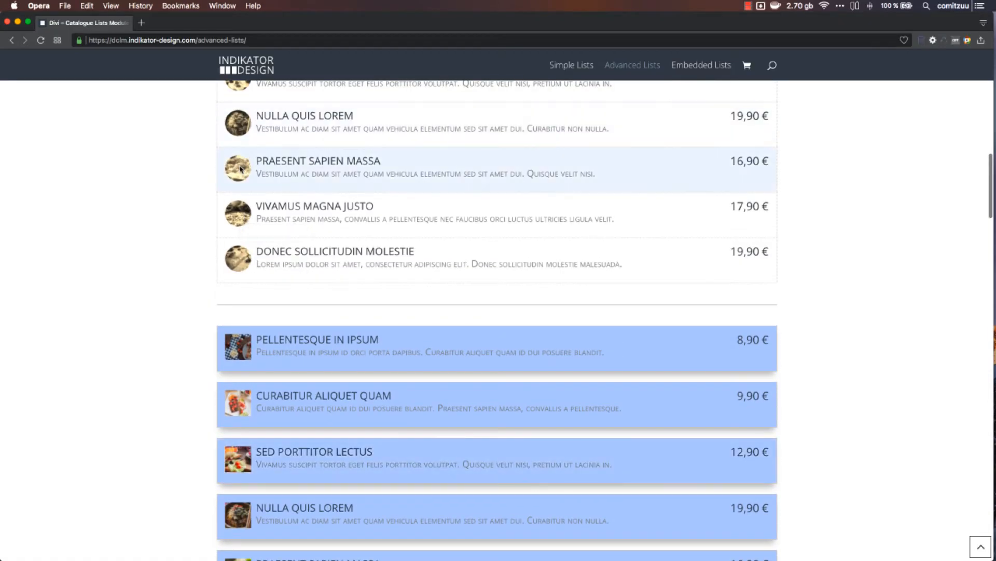
Switch to Chrome, examine the Image Vertical Position options and compare them with the list images in Opera.
{"action": "key", "text": "super+Tab"}
{"action": "scroll", "coordinate": [350, 337], "scroll_direction": "down", "scroll_amount": 1}
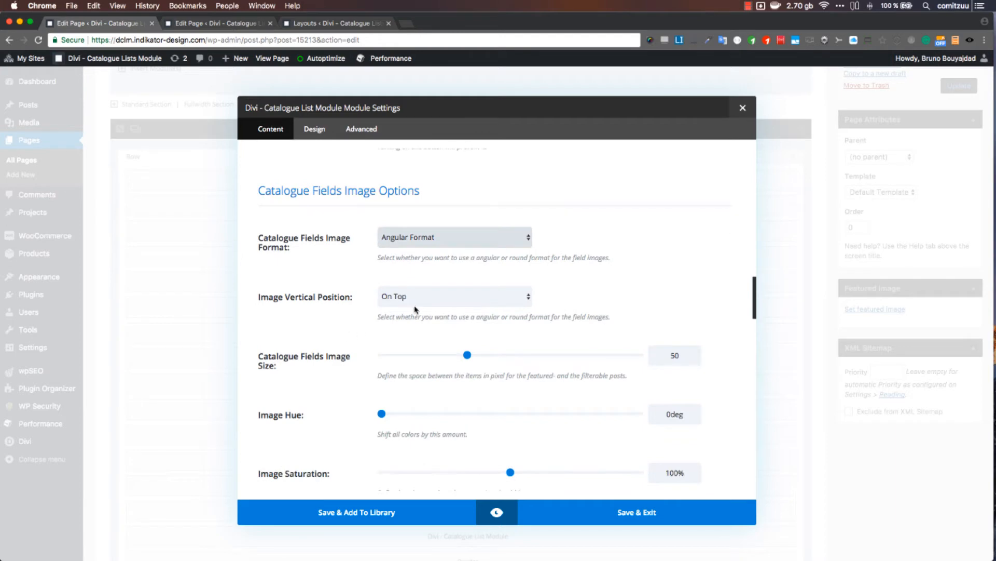
{"action": "left_click", "coordinate": [413, 301]}
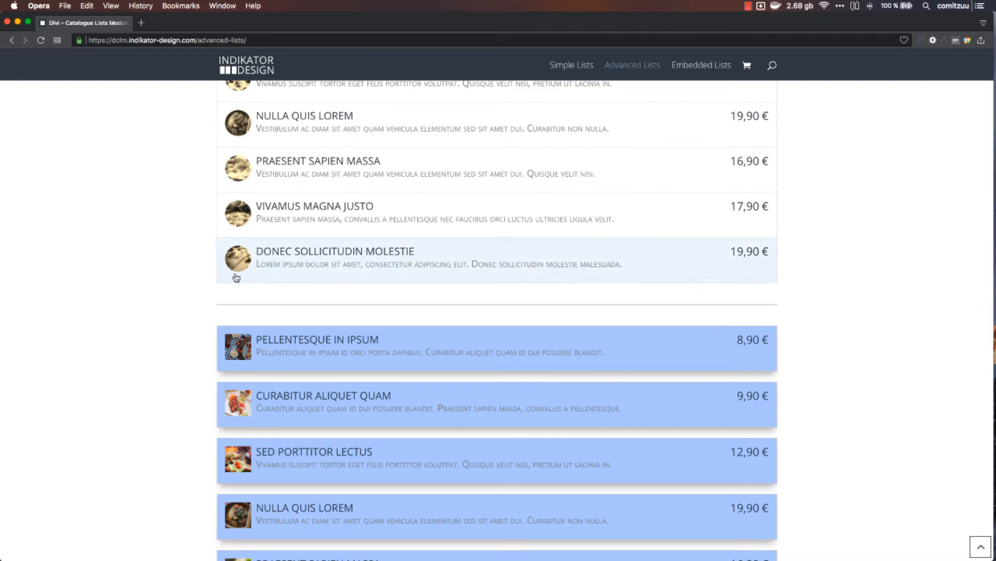
Switch back to Chrome and set the Catalogue Fields Image Size to 60.
{"action": "key", "text": "super+Tab"}
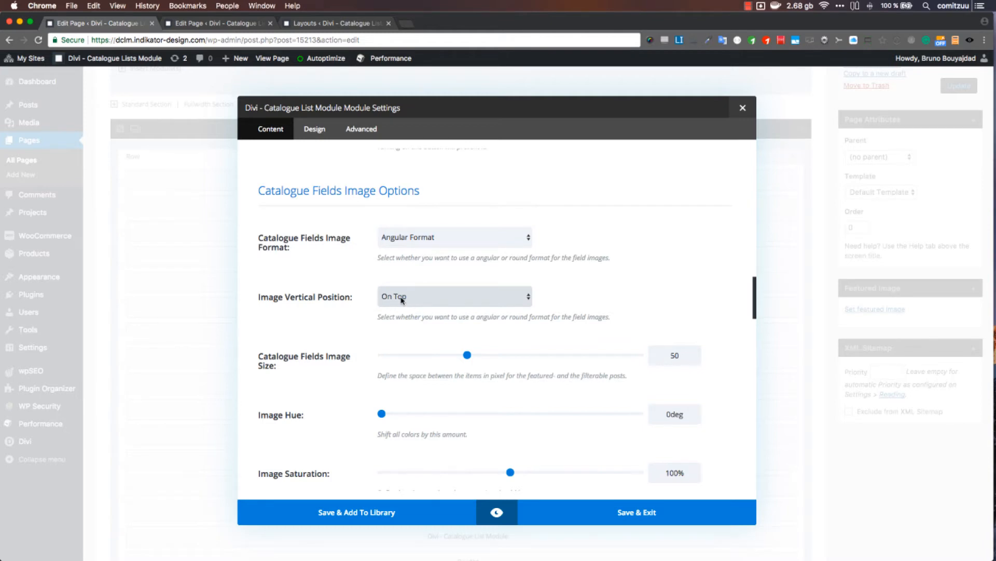
{"action": "scroll", "coordinate": [401, 299], "scroll_direction": "down", "scroll_amount": 2}
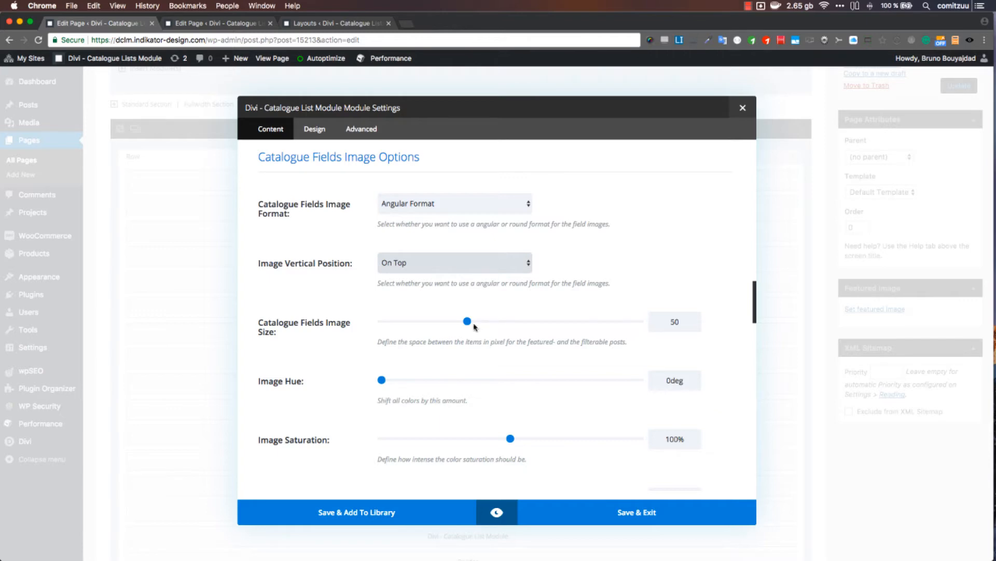
{"action": "mouse_move", "coordinate": [468, 322]}
{"action": "left_mouse_down"}
{"action": "mouse_move", "coordinate": [565, 320]}
{"action": "mouse_move", "coordinate": [485, 325]}
{"action": "left_mouse_up"}
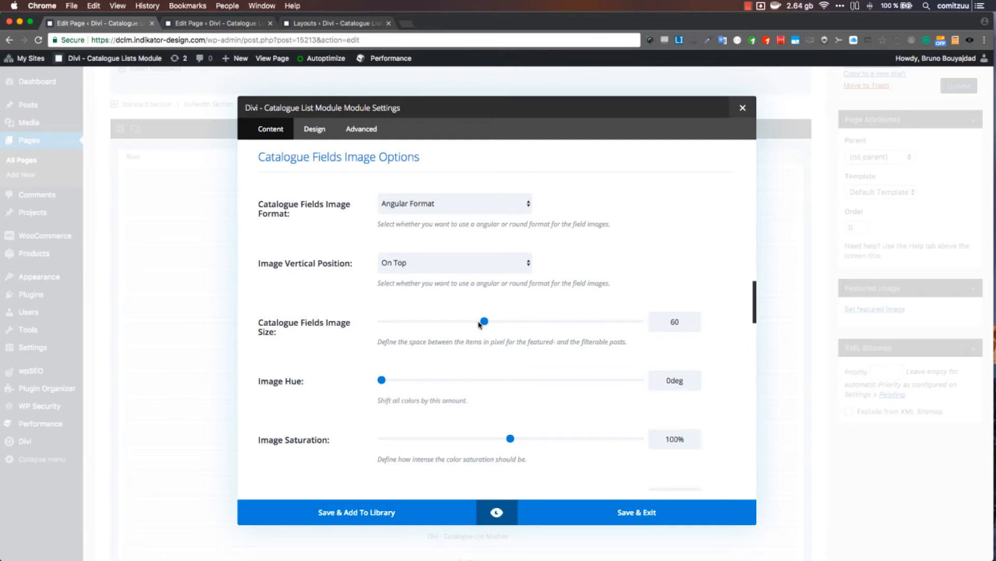
Examine the image filter settings from Image Hue to Image Blend Mode, checking the sepia effect against the published list in Opera.
{"action": "scroll", "coordinate": [478, 324], "scroll_direction": "down", "scroll_amount": 4}
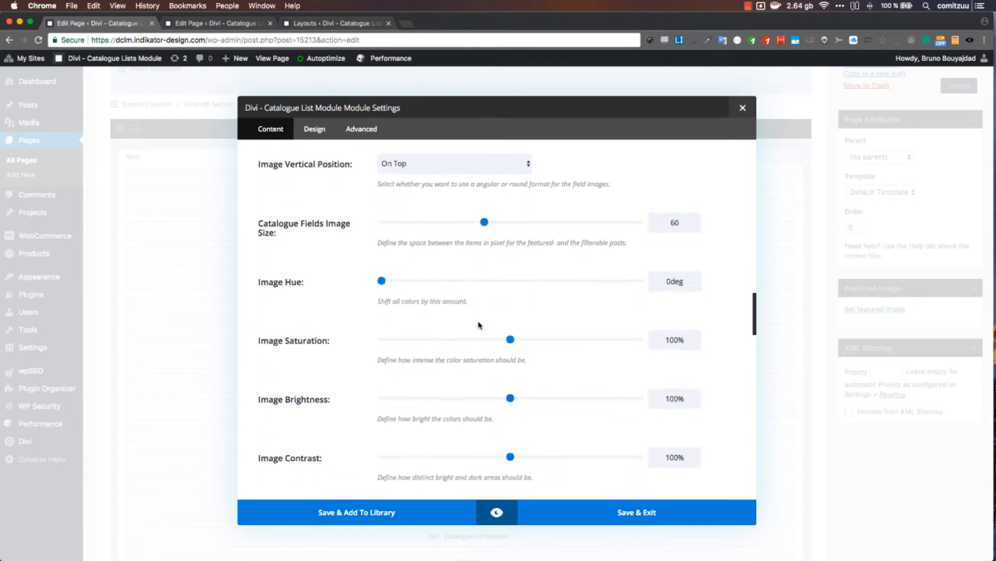
{"action": "scroll", "coordinate": [525, 296], "scroll_direction": "down", "scroll_amount": 2}
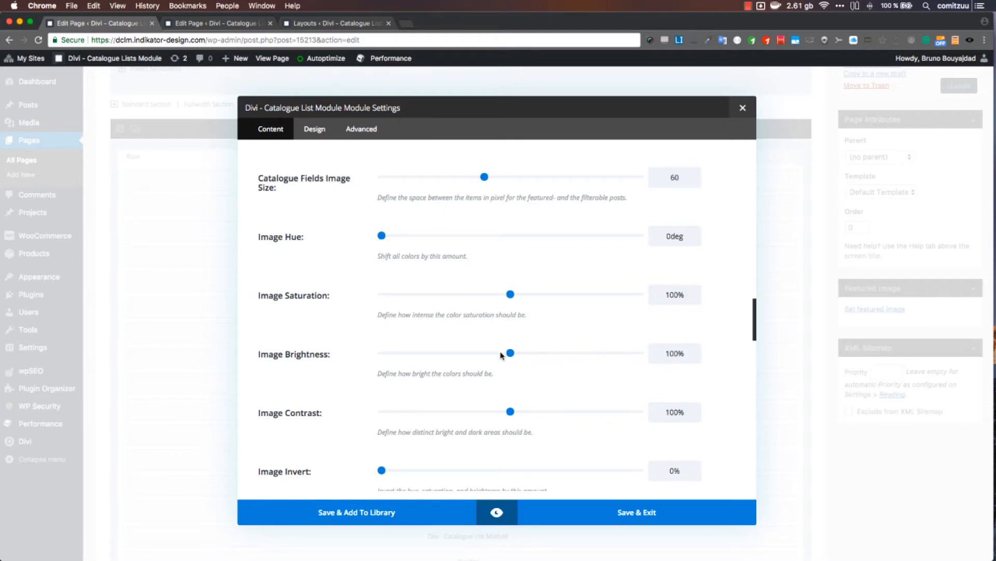
{"action": "scroll", "coordinate": [514, 337], "scroll_direction": "down", "scroll_amount": 2}
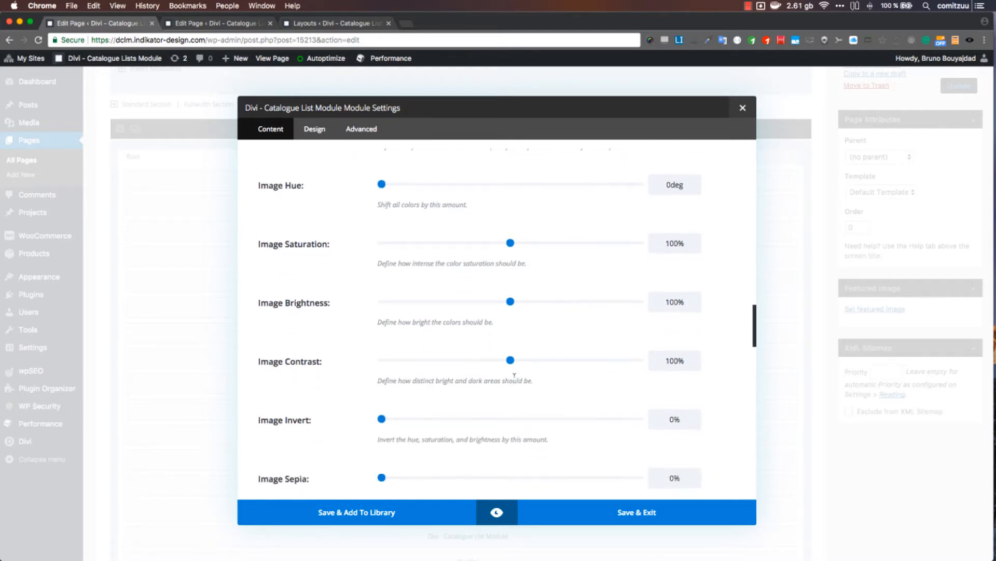
{"action": "scroll", "coordinate": [496, 356], "scroll_direction": "down", "scroll_amount": 2}
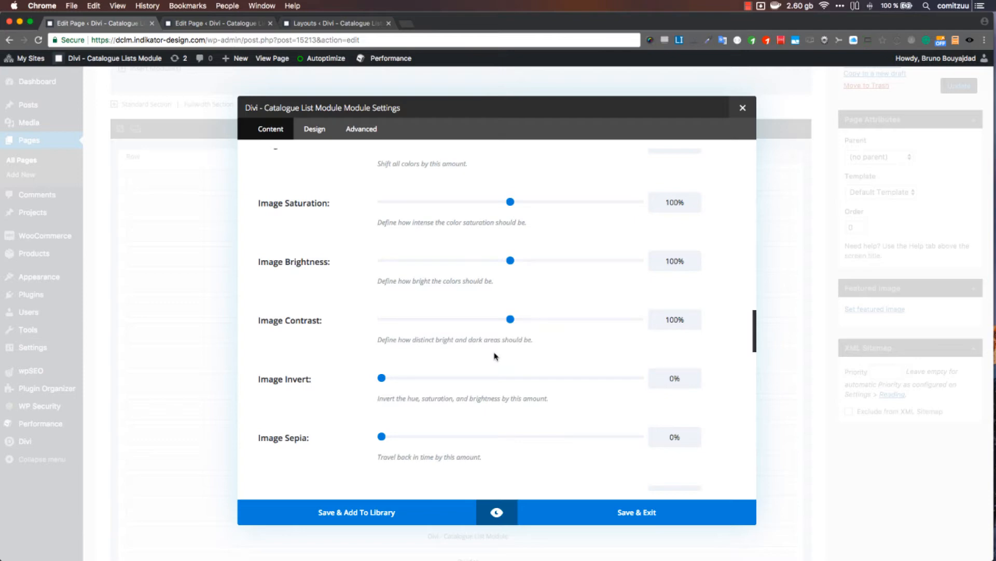
{"action": "scroll", "coordinate": [494, 356], "scroll_direction": "down", "scroll_amount": 2}
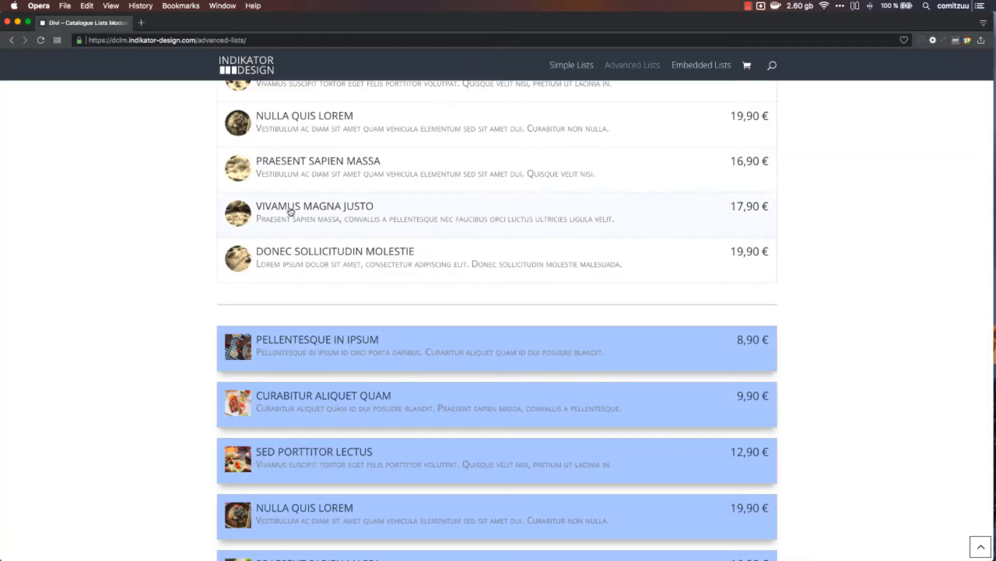
{"action": "scroll", "coordinate": [293, 212], "scroll_direction": "up", "scroll_amount": 5}
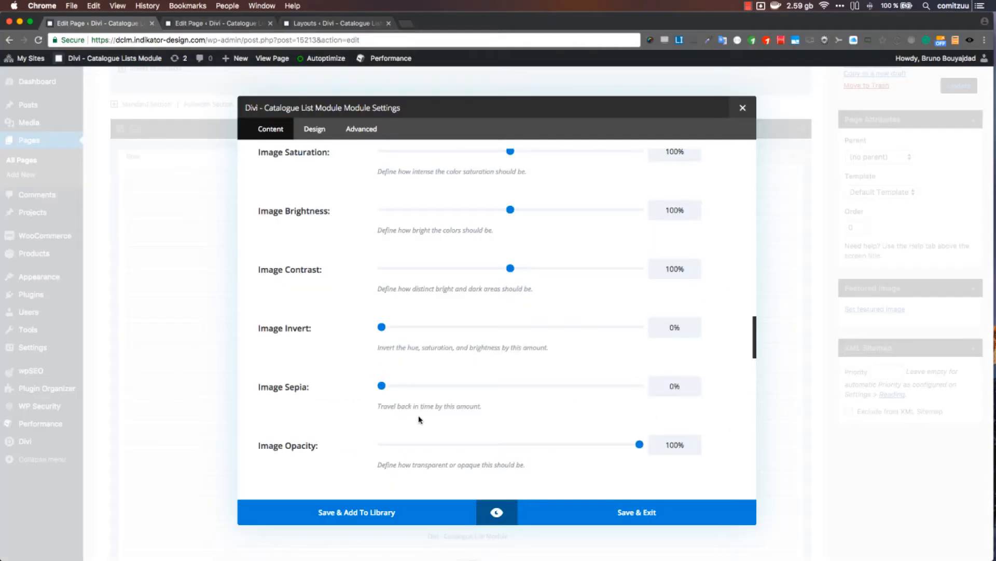
{"action": "scroll", "coordinate": [288, 382], "scroll_direction": "down", "scroll_amount": 1}
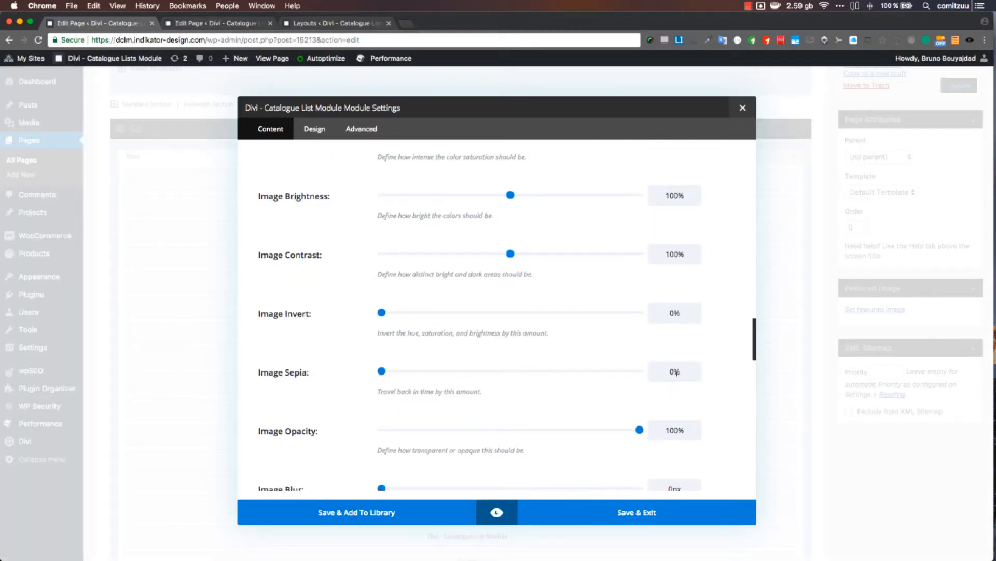
{"action": "scroll", "coordinate": [516, 364], "scroll_direction": "down", "scroll_amount": 5}
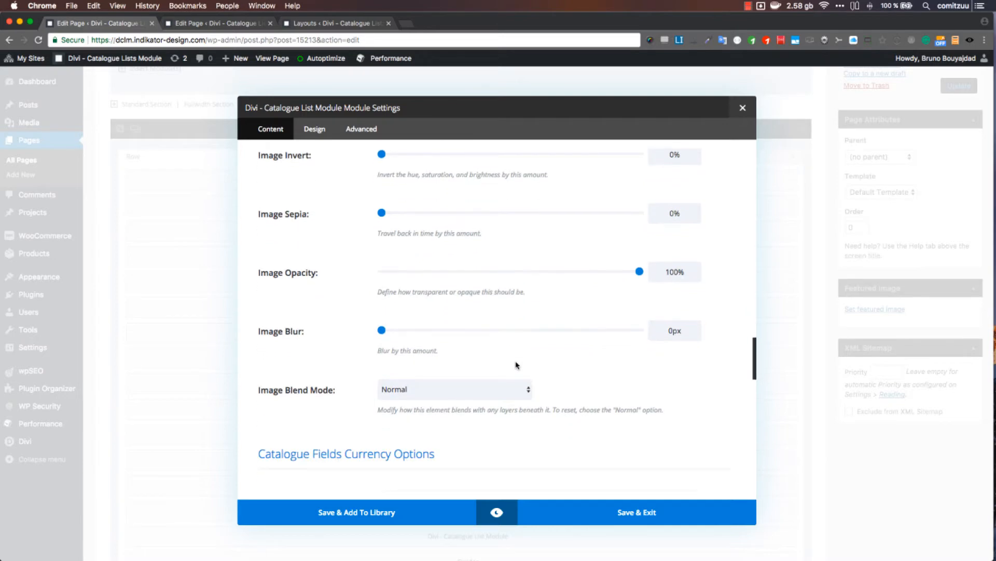
Examine the Catalogue Fields Currency symbol and the Currency Position options, keeping Before the Price.
{"action": "scroll", "coordinate": [517, 365], "scroll_direction": "down", "scroll_amount": 8}
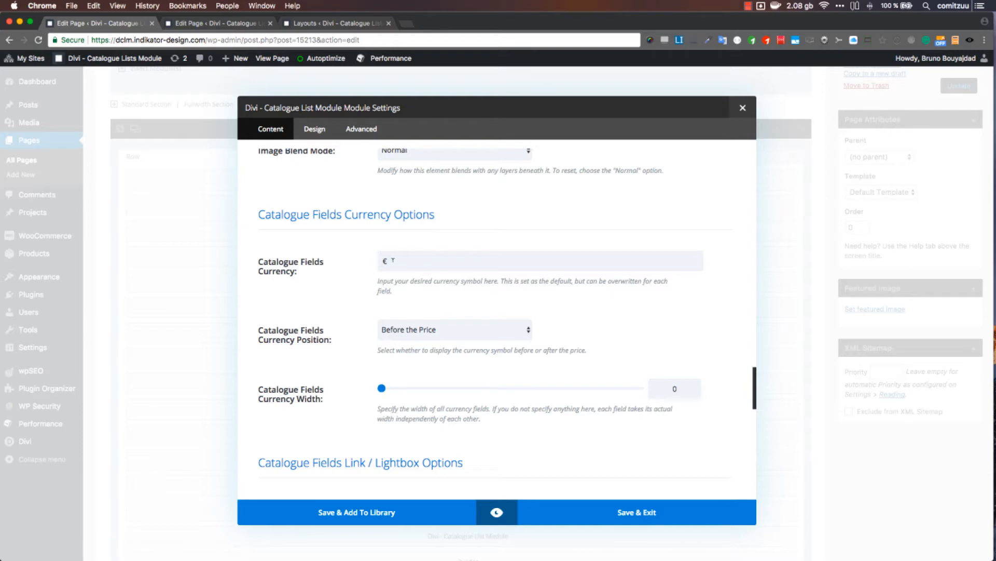
{"action": "left_click_drag", "start_coordinate": [406, 260], "coordinate": [351, 262]}
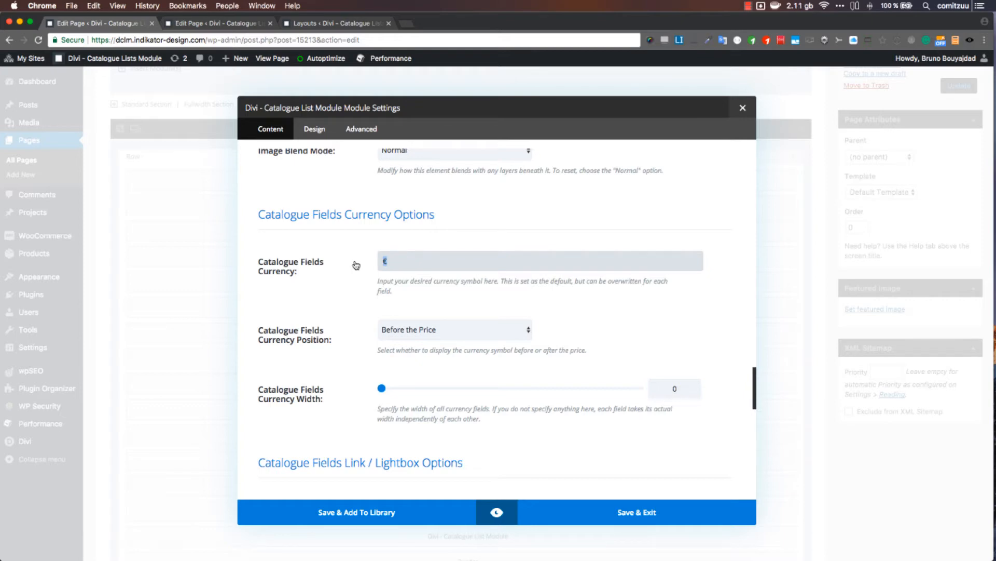
{"action": "left_click", "coordinate": [432, 330]}
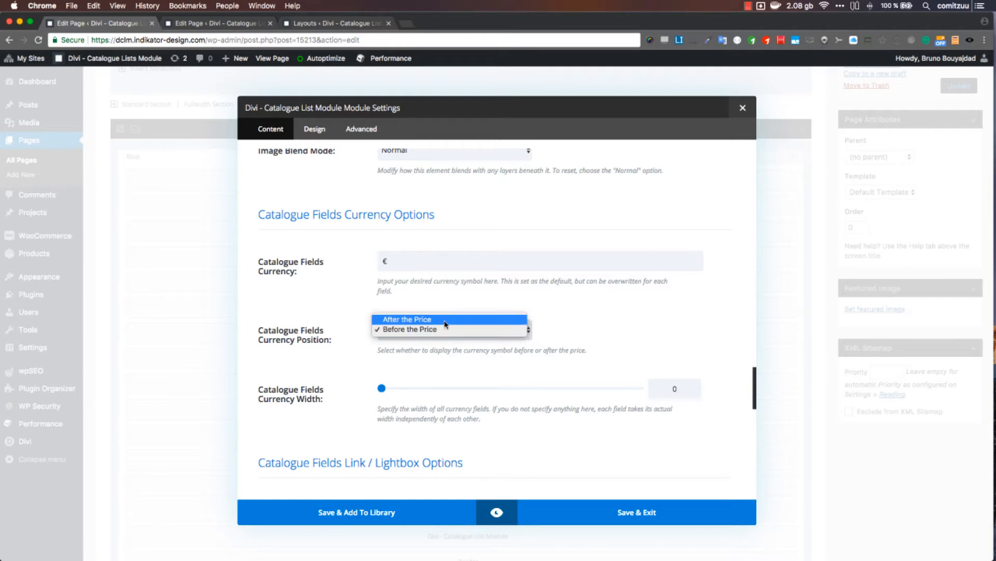
{"action": "left_click", "coordinate": [439, 331]}
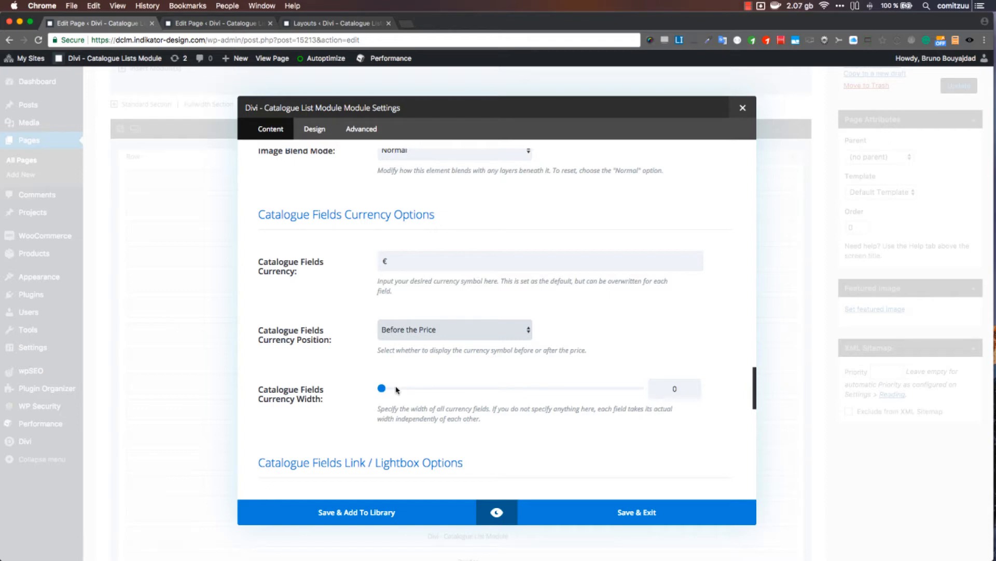
Examine the Catalogue Fields Currency Width setting and the Link / Lightbox choices, keeping Lightbox.
{"action": "scroll", "coordinate": [389, 389], "scroll_direction": "down", "scroll_amount": 5}
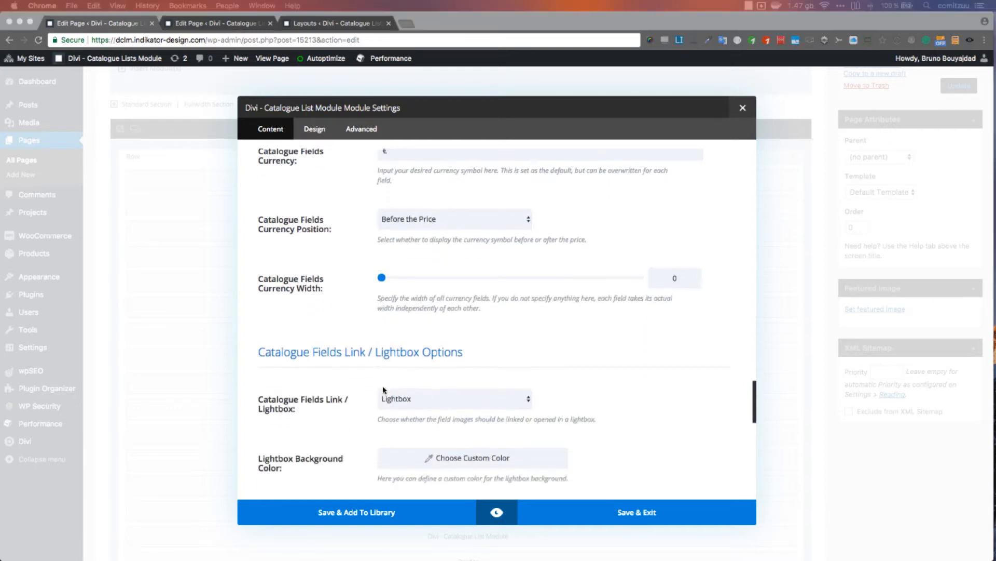
{"action": "scroll", "coordinate": [383, 389], "scroll_direction": "down", "scroll_amount": 4}
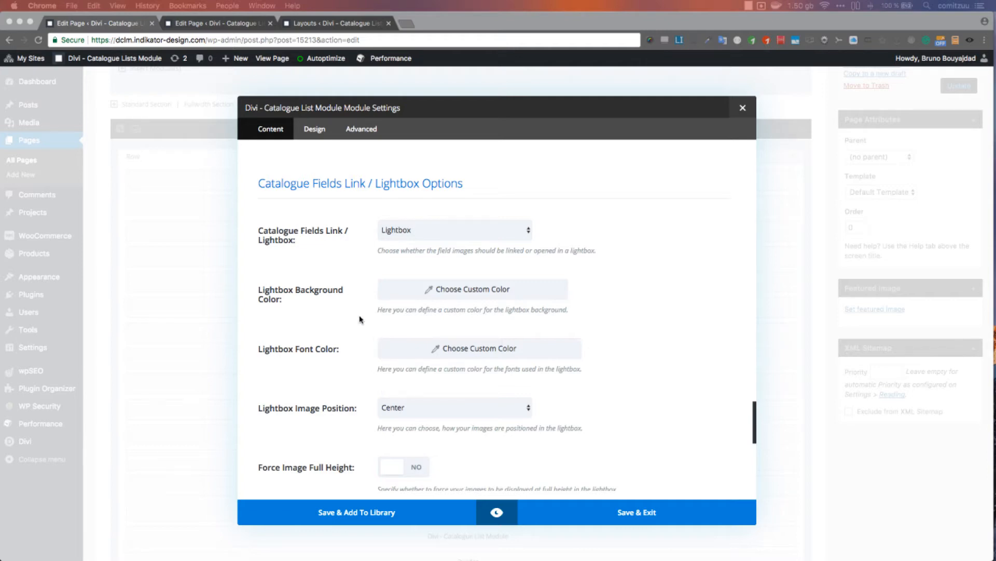
{"action": "scroll", "coordinate": [369, 301], "scroll_direction": "down", "scroll_amount": 1}
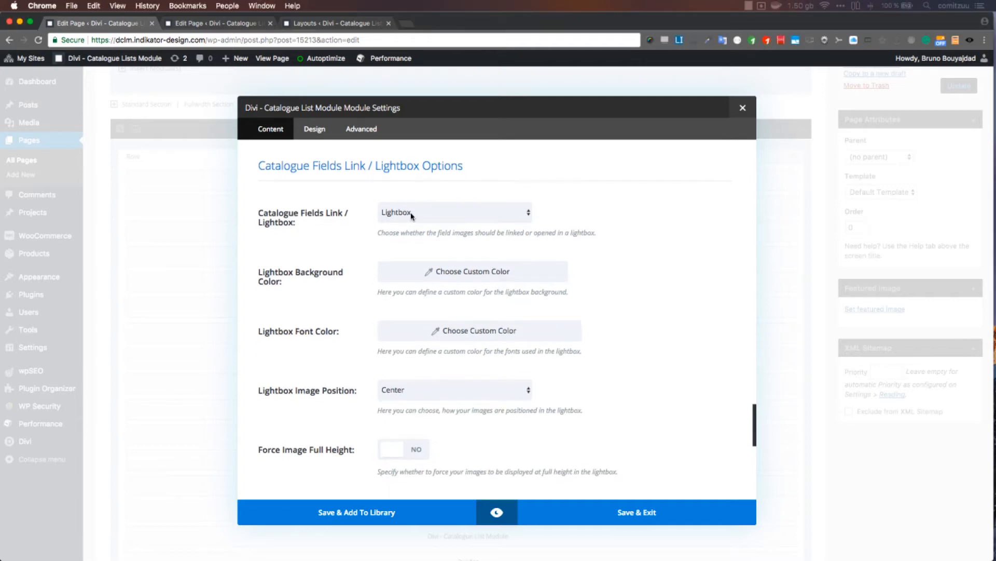
{"action": "left_click", "coordinate": [432, 215]}
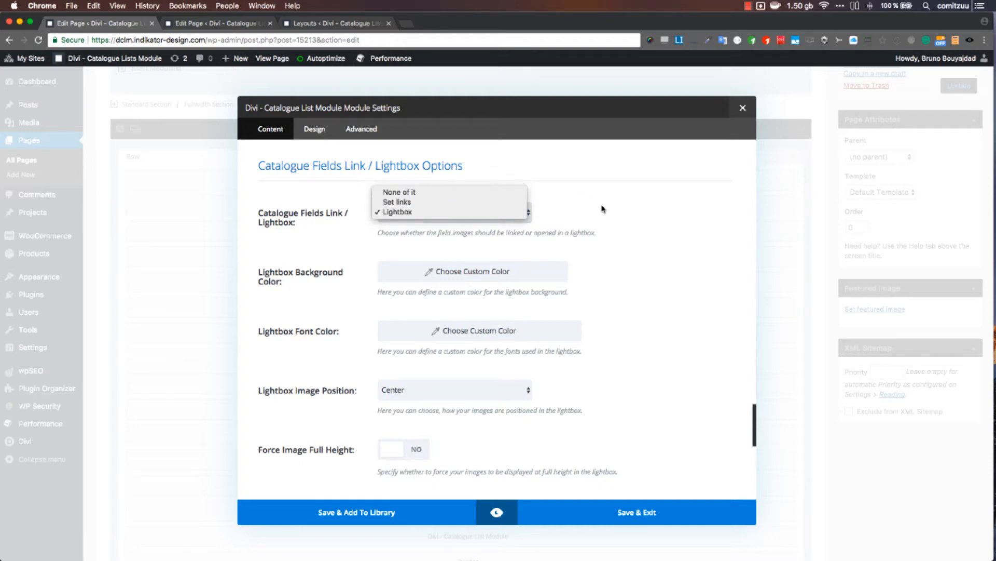
{"action": "scroll", "coordinate": [597, 208], "scroll_direction": "down", "scroll_amount": 1}
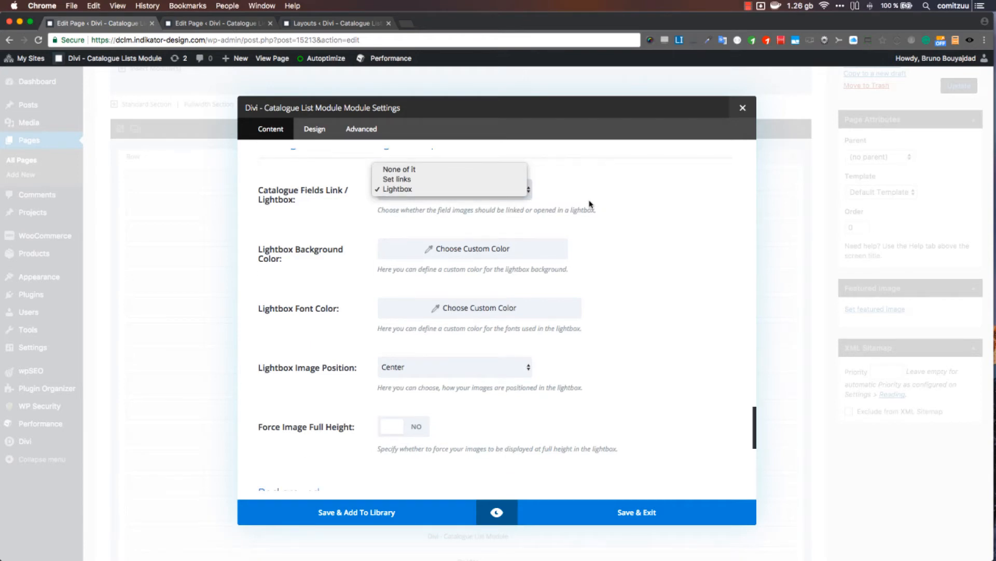
{"action": "left_click", "coordinate": [593, 248]}
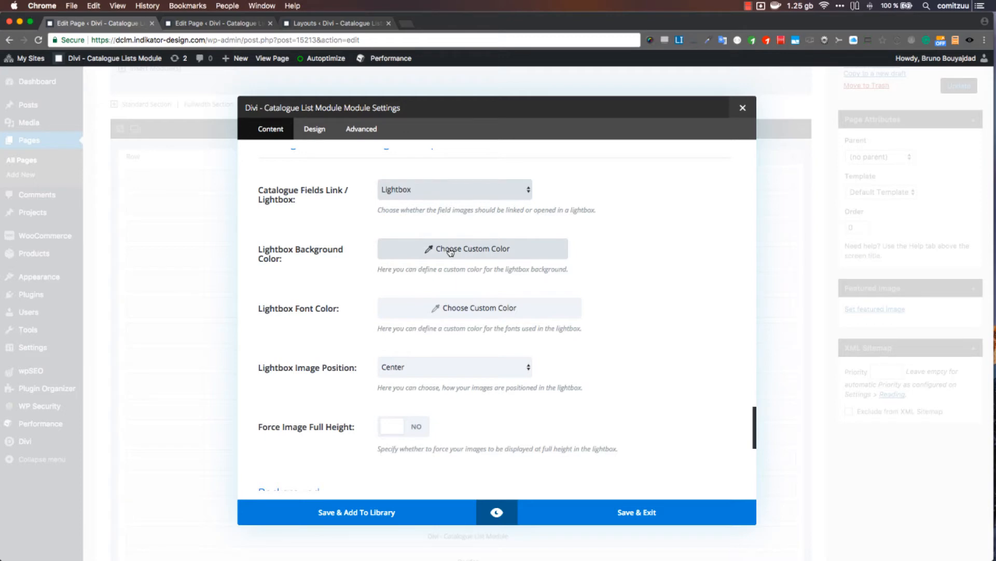
Switch to Opera, view the Curabitur aliquet quam image in its lightbox to compare with the lightbox color settings, and close it.
{"action": "key", "text": "super+Tab"}
{"action": "key", "text": "super+Tab"}
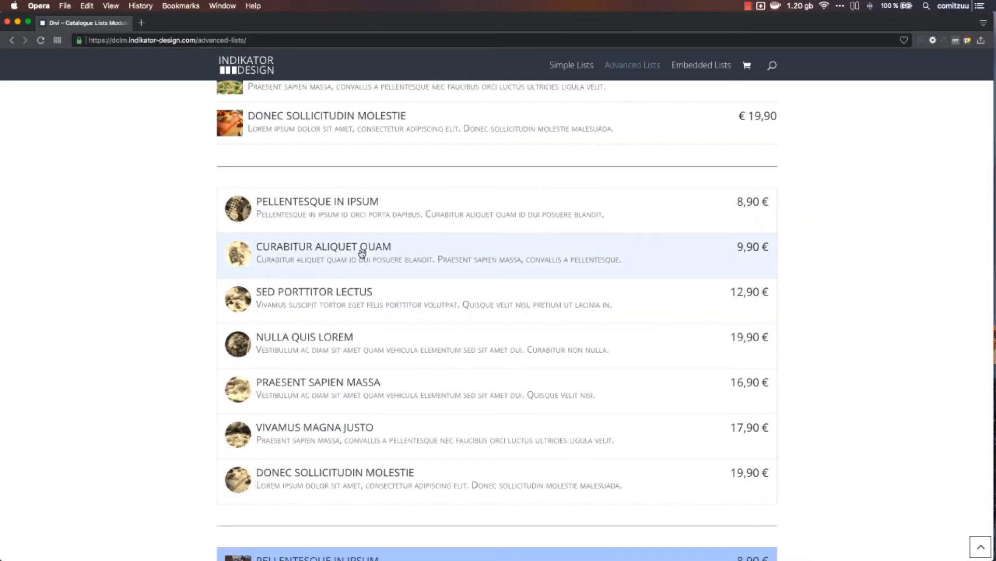
{"action": "left_click", "coordinate": [311, 249]}
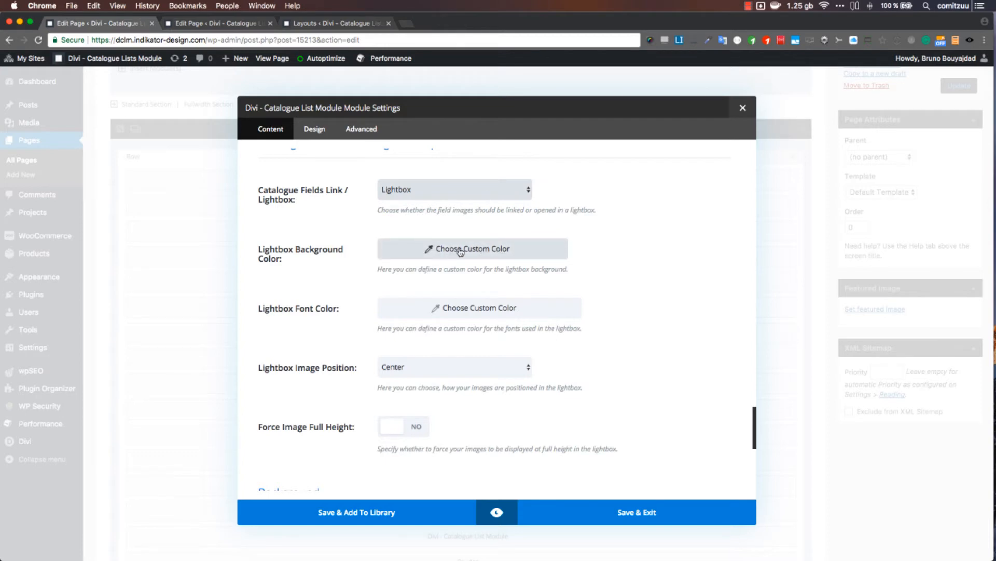
{"action": "scroll", "coordinate": [460, 252], "scroll_direction": "down", "scroll_amount": 2}
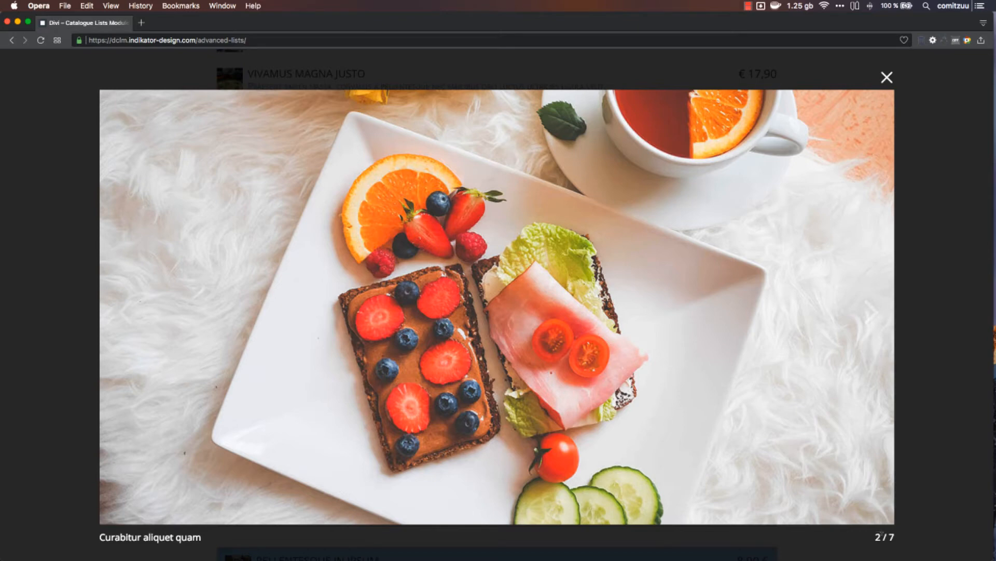
{"action": "left_click", "coordinate": [887, 78]}
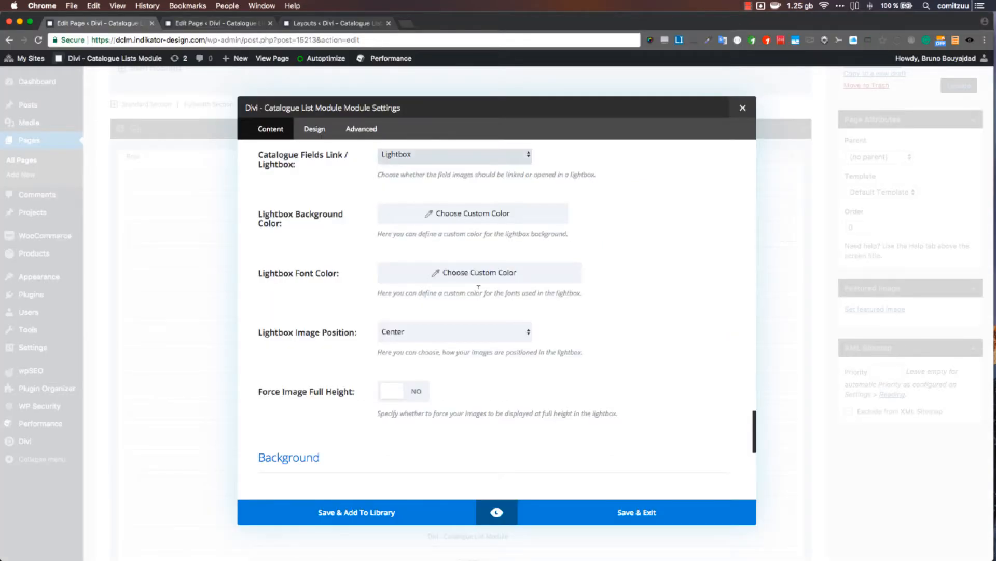
In Chrome, examine the Lightbox Image Position choices, keeping Center, and review the remaining content settings through Background and Admin Label.
{"action": "scroll", "coordinate": [478, 286], "scroll_direction": "down", "scroll_amount": 1}
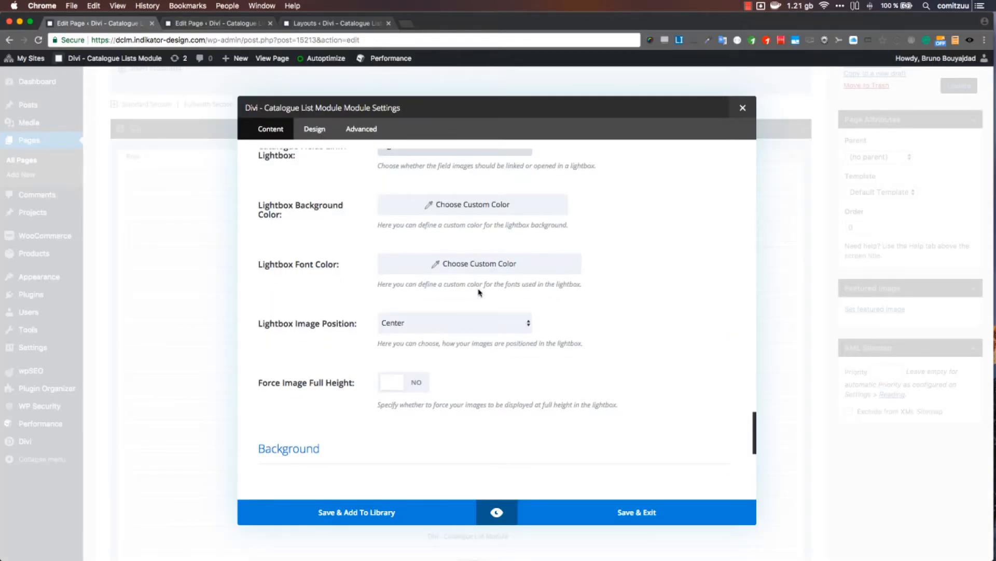
{"action": "left_click", "coordinate": [403, 324]}
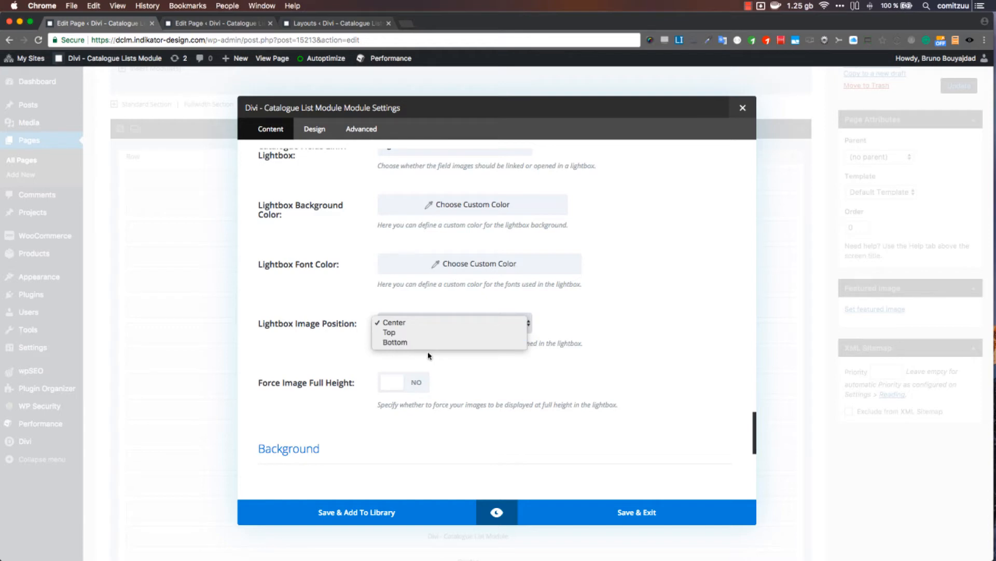
{"action": "left_click", "coordinate": [457, 387]}
{"action": "scroll", "coordinate": [458, 384], "scroll_direction": "down", "scroll_amount": 5}
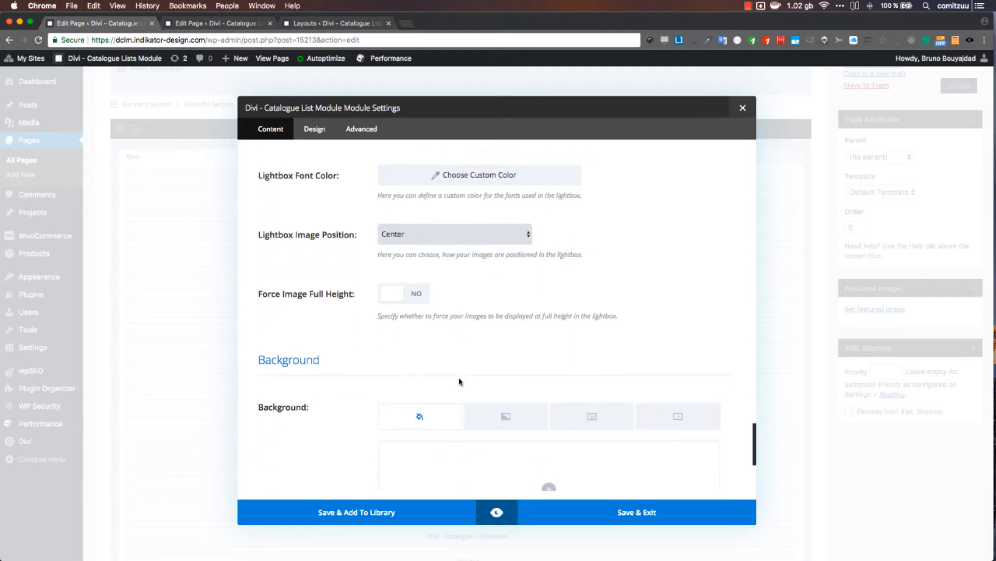
{"action": "scroll", "coordinate": [459, 382], "scroll_direction": "down", "scroll_amount": 2}
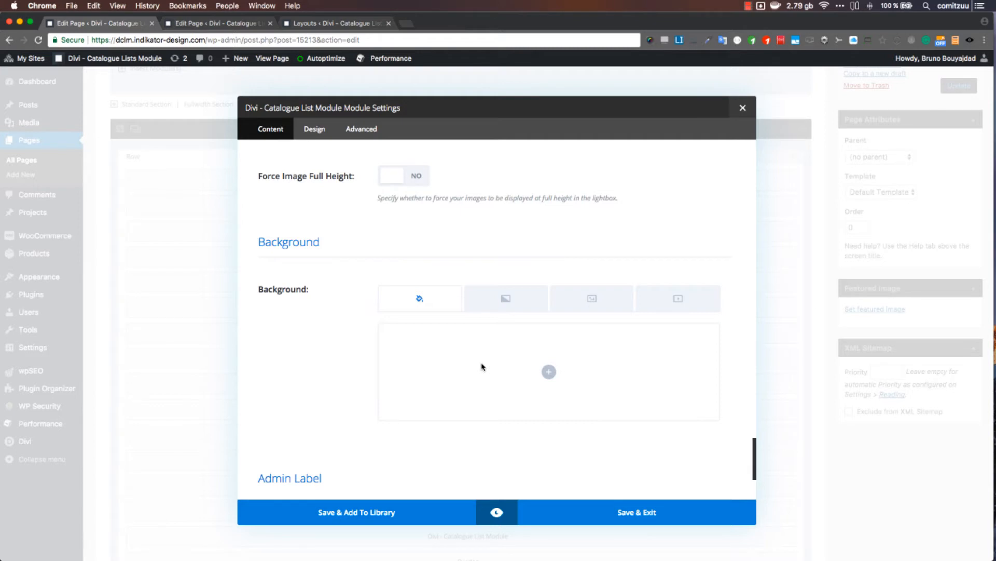
{"action": "scroll", "coordinate": [482, 367], "scroll_direction": "down", "scroll_amount": 3}
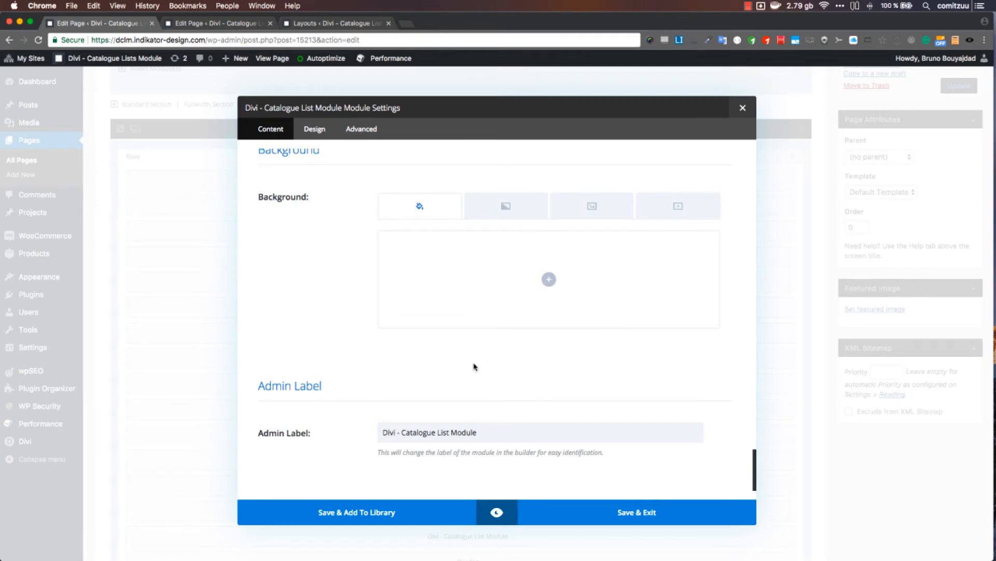
Examine the Catalogue Color Options in the module's design settings and compare the hover background with the published list in Opera.
{"action": "left_click", "coordinate": [314, 127]}
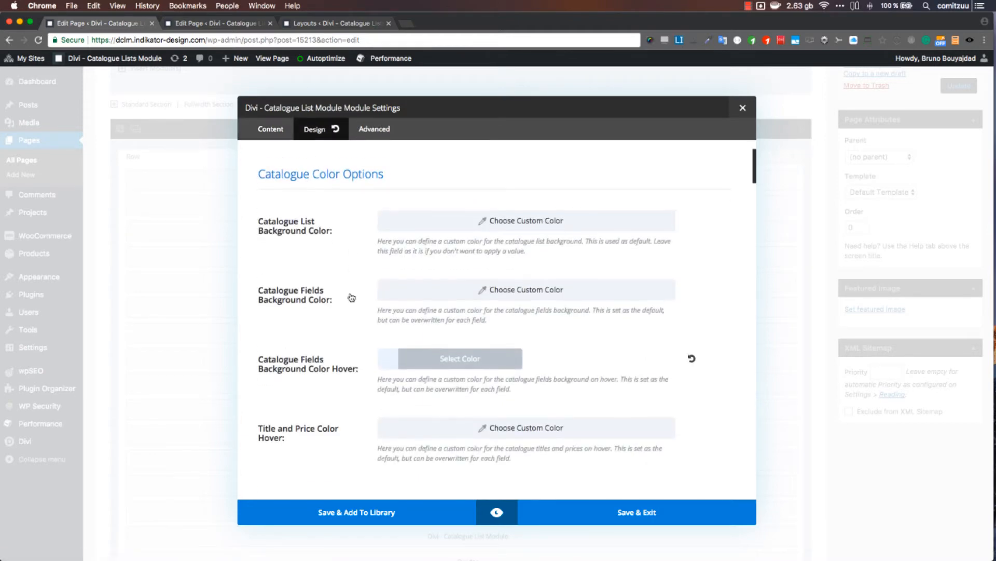
{"action": "scroll", "coordinate": [351, 296], "scroll_direction": "down", "scroll_amount": 1}
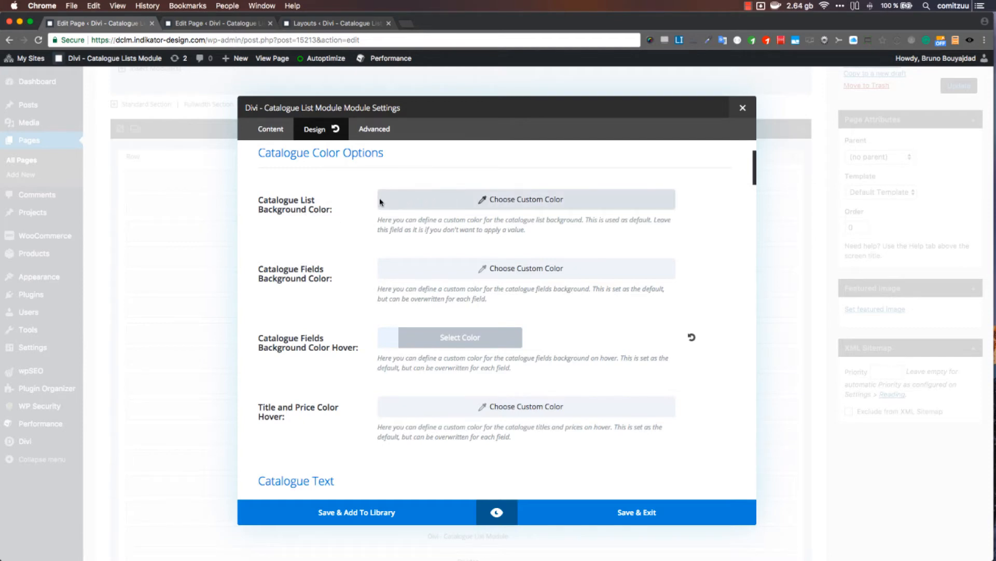
{"action": "scroll", "coordinate": [342, 257], "scroll_direction": "down", "scroll_amount": 1}
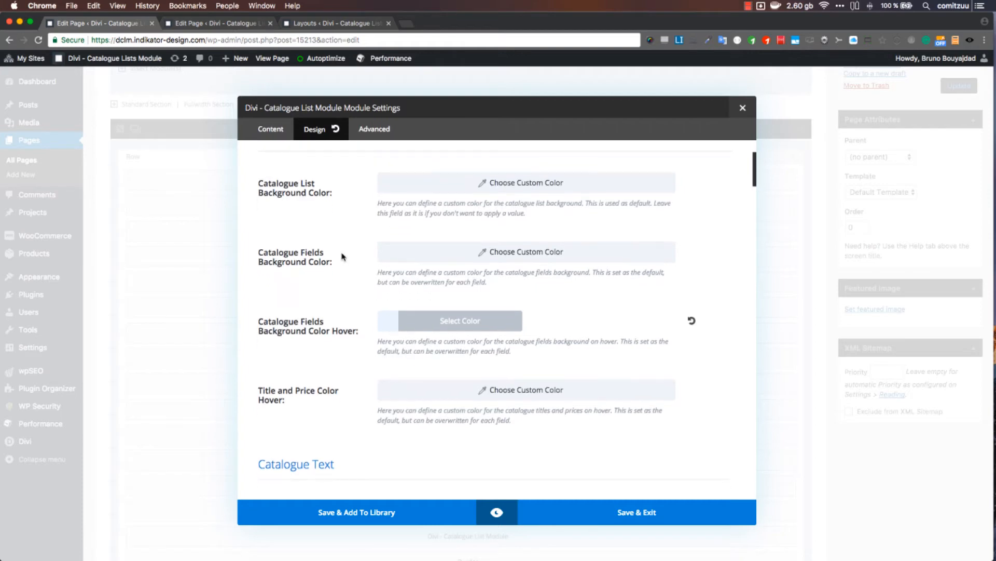
{"action": "scroll", "coordinate": [343, 258], "scroll_direction": "down", "scroll_amount": 1}
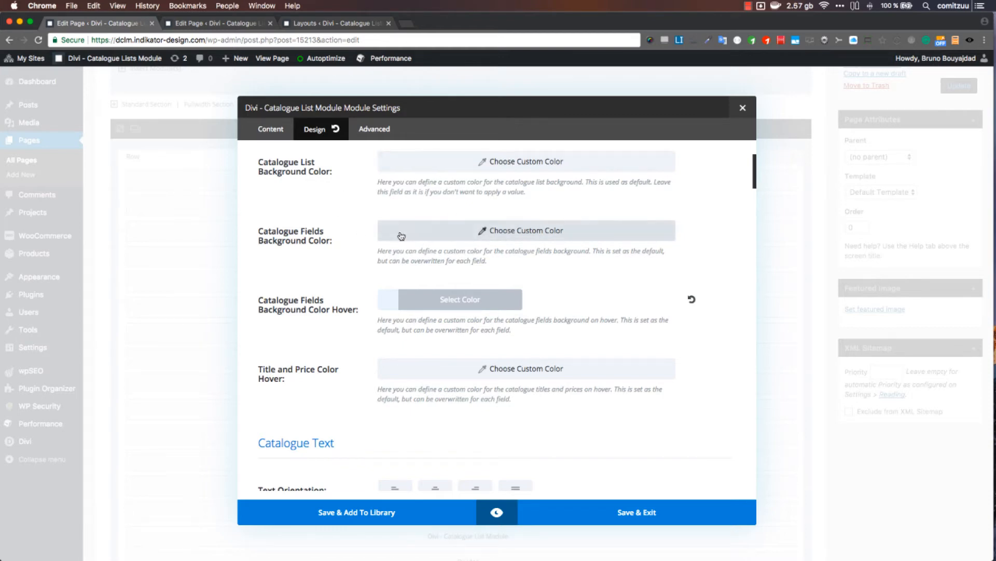
{"action": "scroll", "coordinate": [358, 282], "scroll_direction": "down", "scroll_amount": 1}
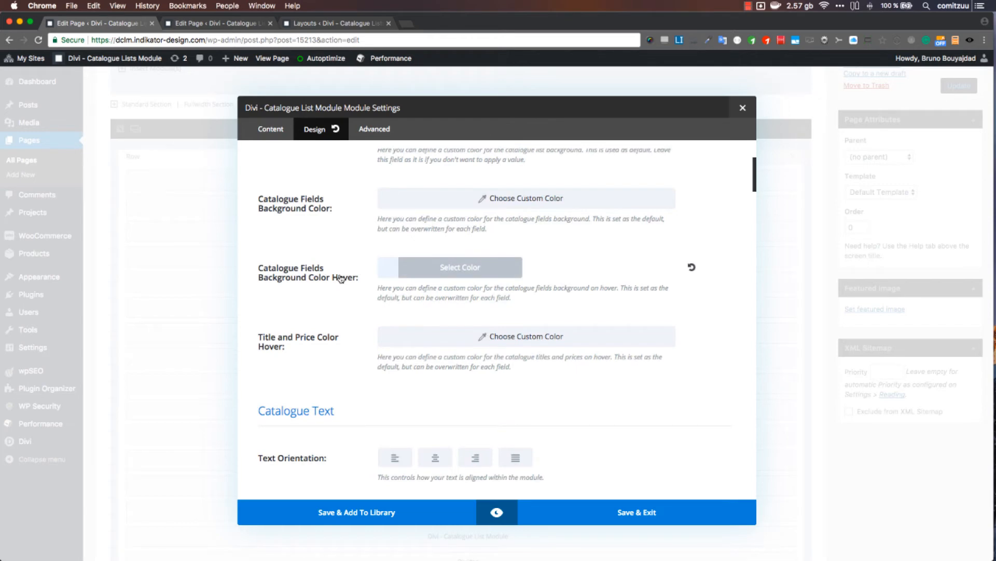
{"action": "scroll", "coordinate": [353, 315], "scroll_direction": "down", "scroll_amount": 2}
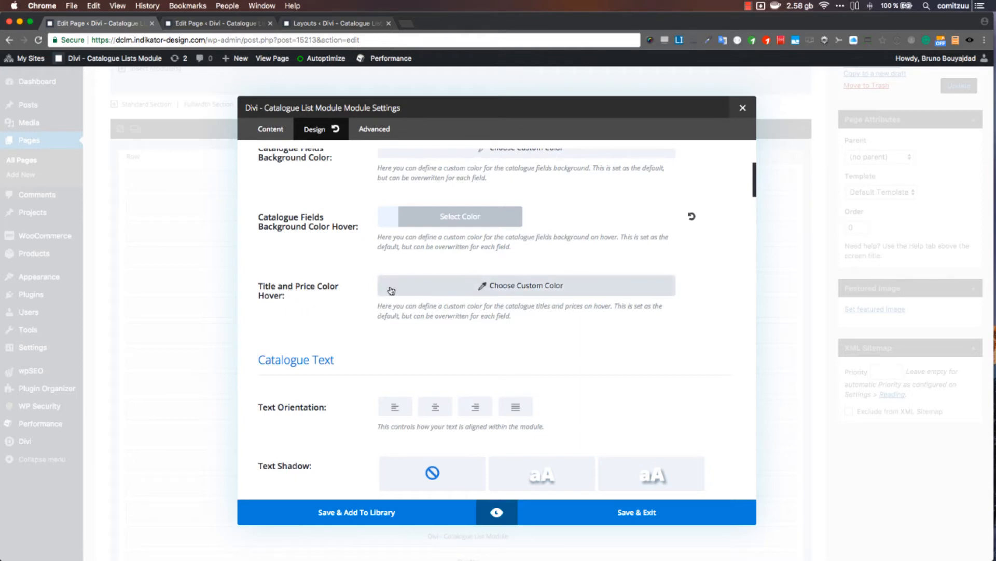
{"action": "key", "text": "super+Tab"}
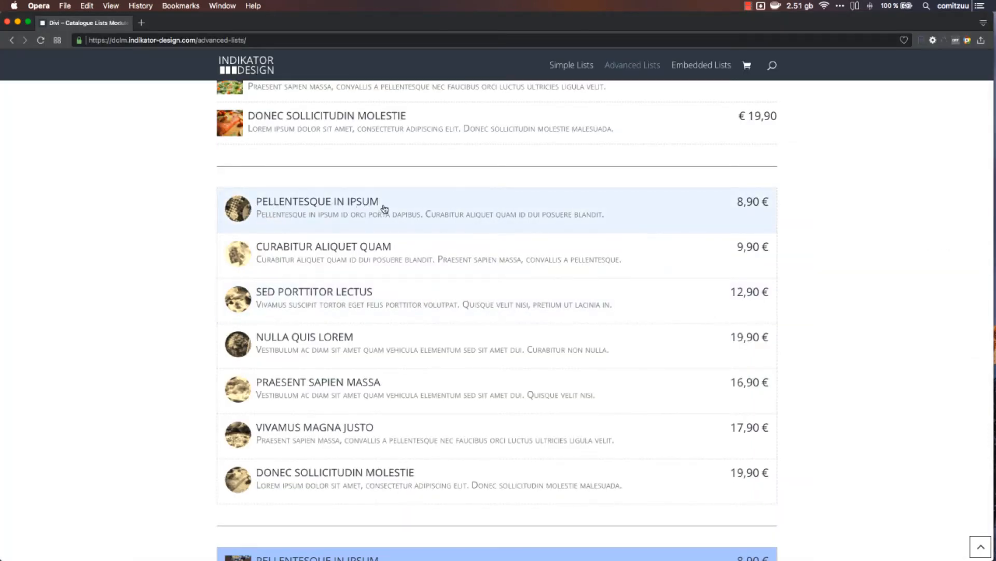
{"action": "key", "text": "super+Tab"}
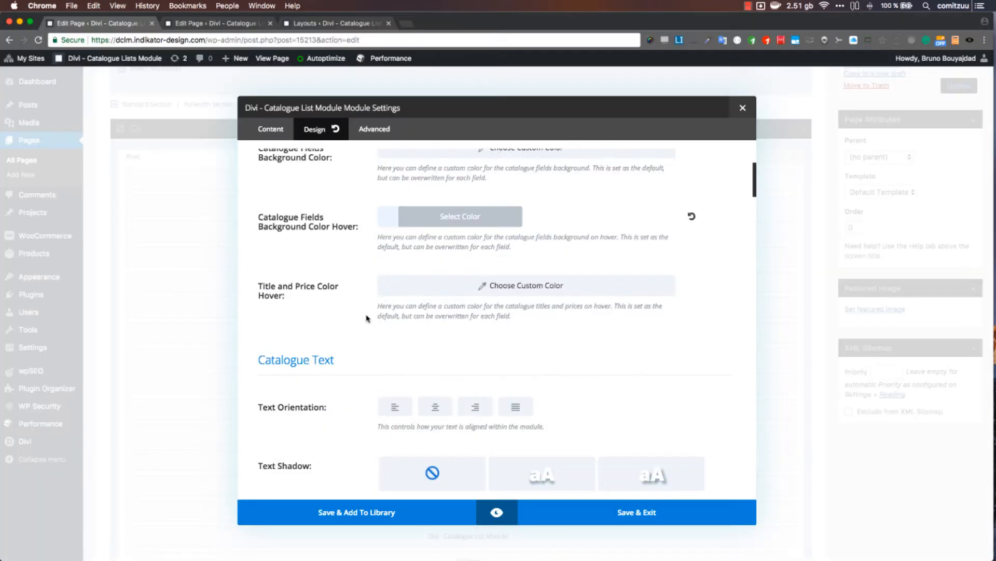
Back in Chrome, examine the Catalogue Header and Price Default Text settings from heading level to text shadow, keeping the Regular font weight.
{"action": "scroll", "coordinate": [356, 336], "scroll_direction": "down", "scroll_amount": 5}
{"action": "scroll", "coordinate": [356, 337], "scroll_direction": "down", "scroll_amount": 10}
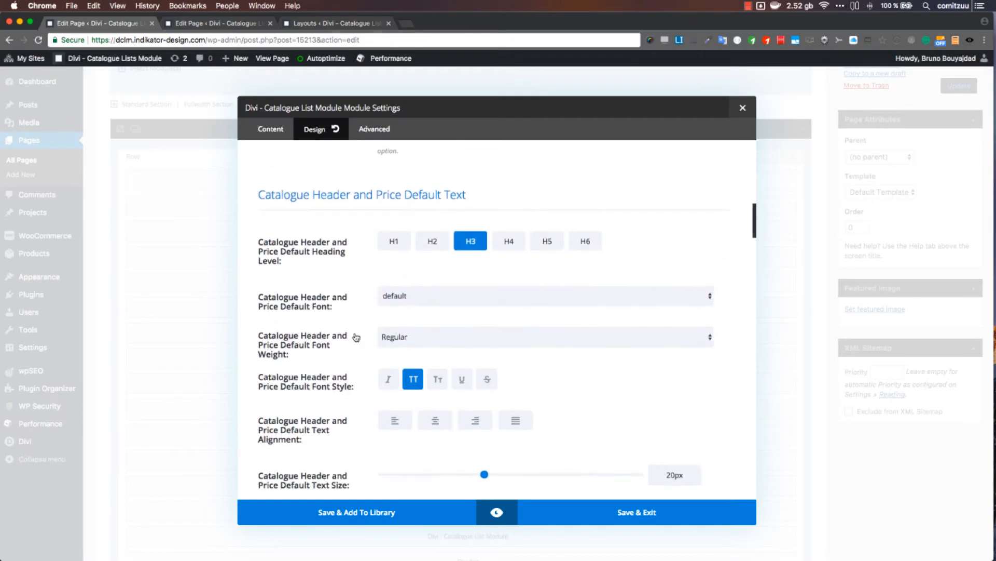
{"action": "scroll", "coordinate": [356, 336], "scroll_direction": "down", "scroll_amount": 1}
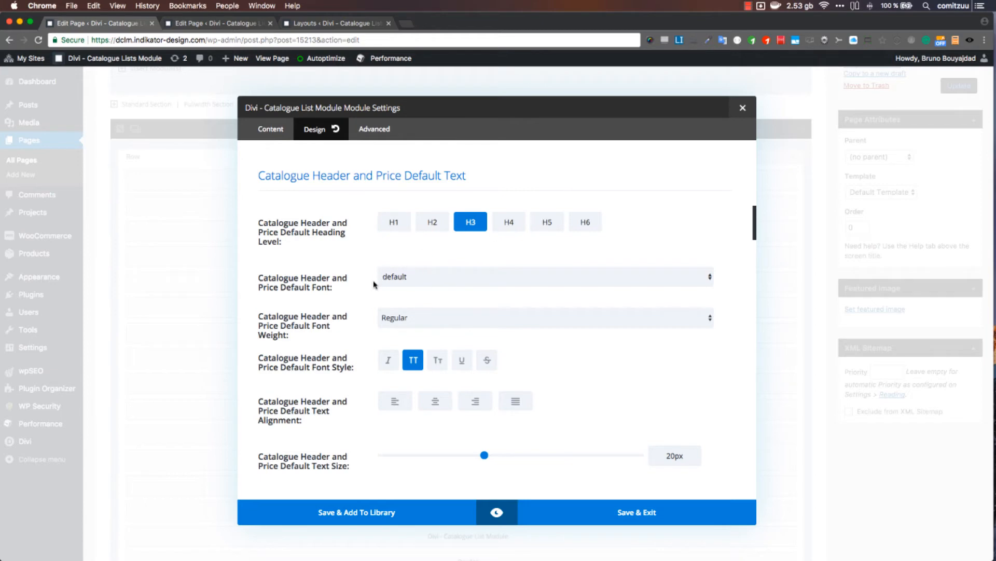
{"action": "scroll", "coordinate": [374, 288], "scroll_direction": "down", "scroll_amount": 2}
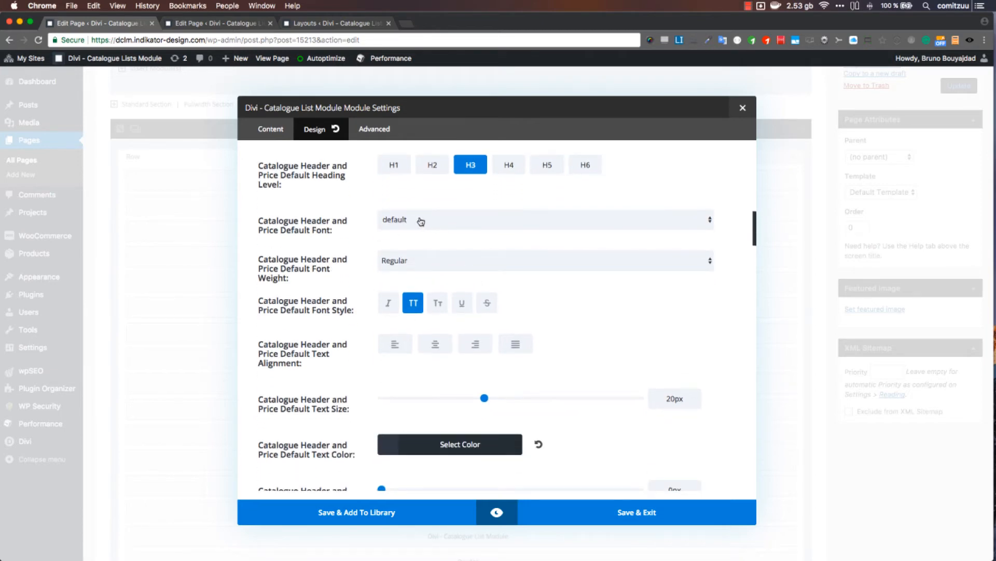
{"action": "left_click", "coordinate": [409, 266]}
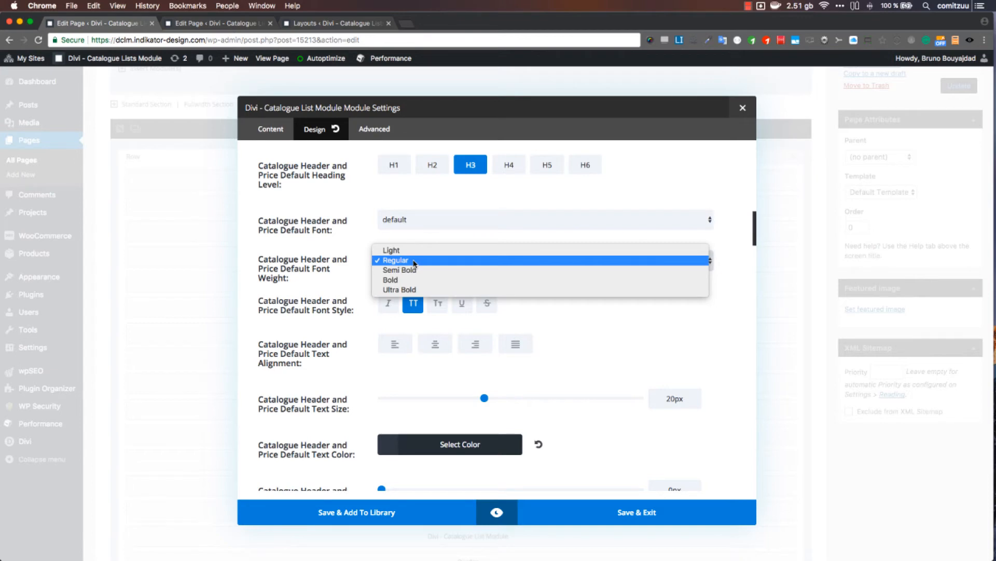
{"action": "left_click", "coordinate": [362, 311]}
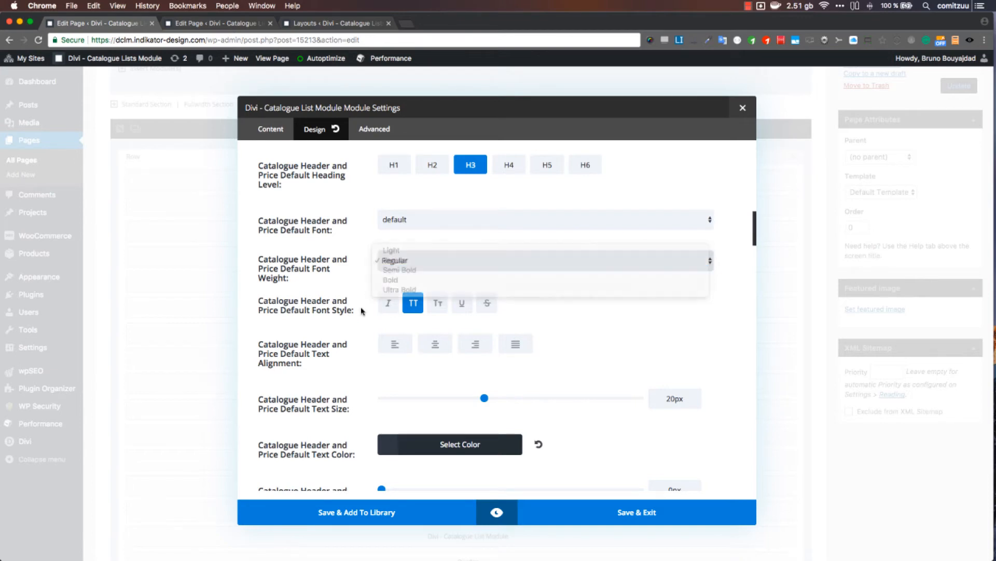
{"action": "scroll", "coordinate": [363, 312], "scroll_direction": "down", "scroll_amount": 3}
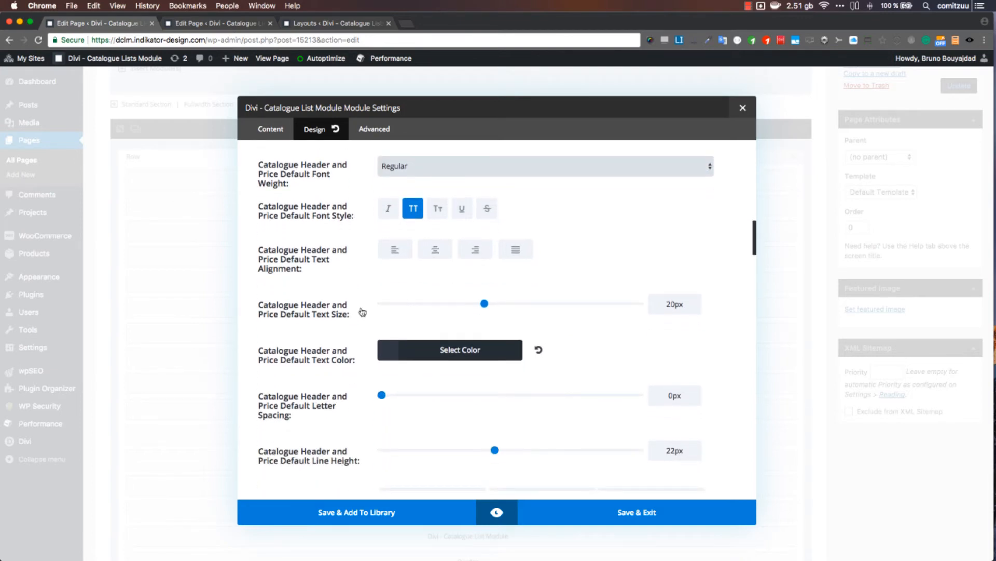
{"action": "scroll", "coordinate": [362, 311], "scroll_direction": "down", "scroll_amount": 2}
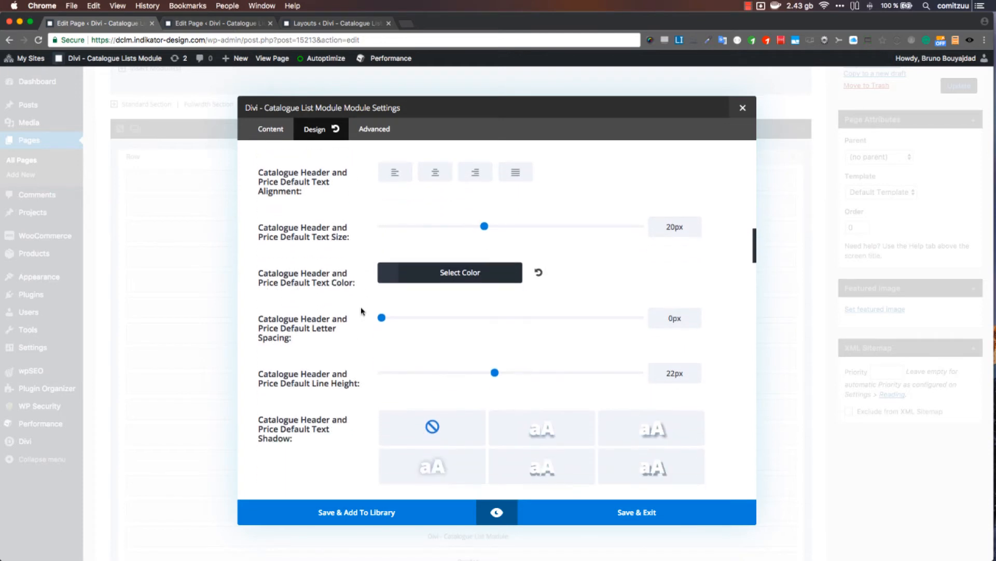
{"action": "scroll", "coordinate": [361, 311], "scroll_direction": "down", "scroll_amount": 3}
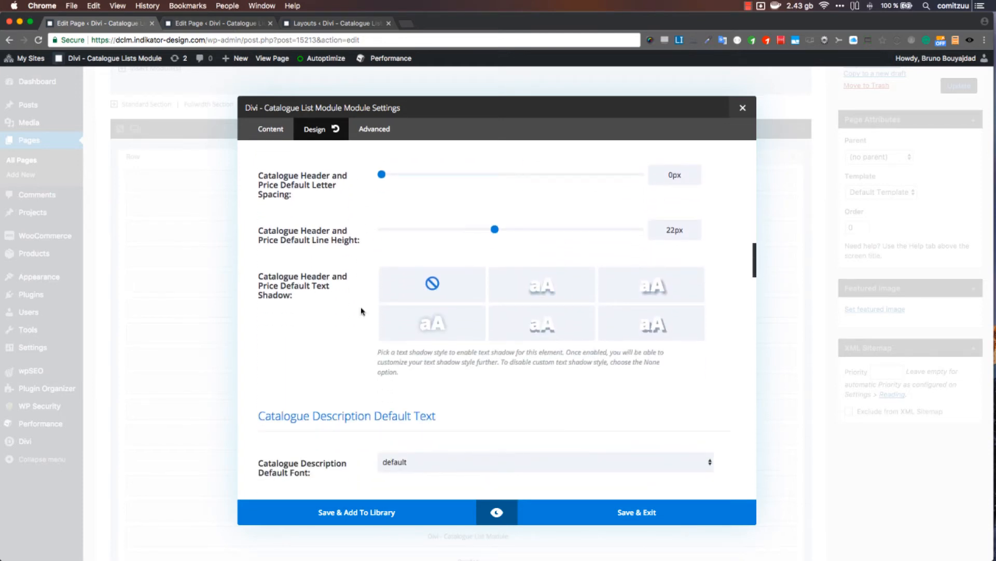
Review the Catalogue Description Default Text settings and return to the Header and Price Default Text heading level for comparison.
{"action": "scroll", "coordinate": [362, 310], "scroll_direction": "down", "scroll_amount": 4}
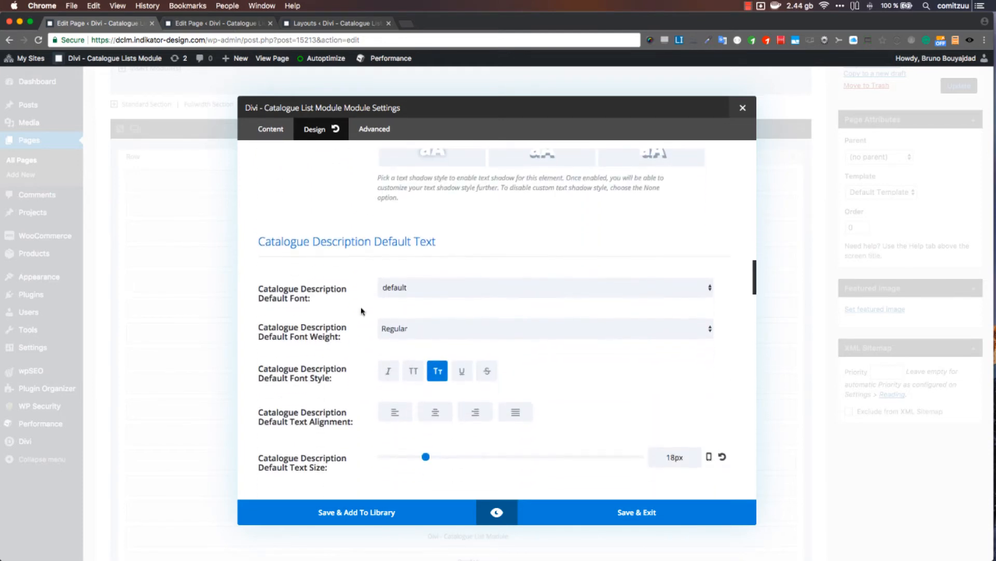
{"action": "scroll", "coordinate": [362, 311], "scroll_direction": "down", "scroll_amount": 1}
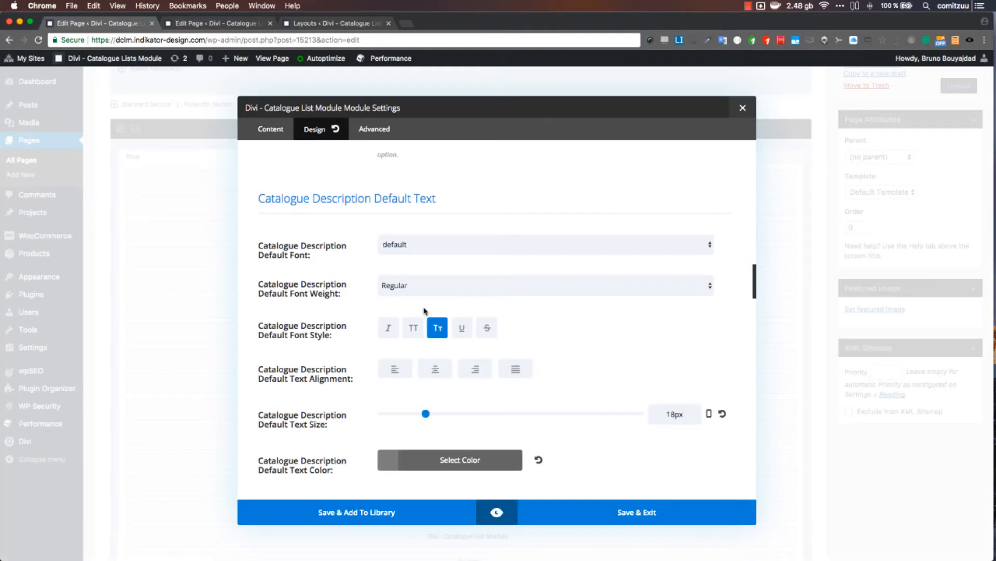
{"action": "scroll", "coordinate": [424, 310], "scroll_direction": "up", "scroll_amount": 10}
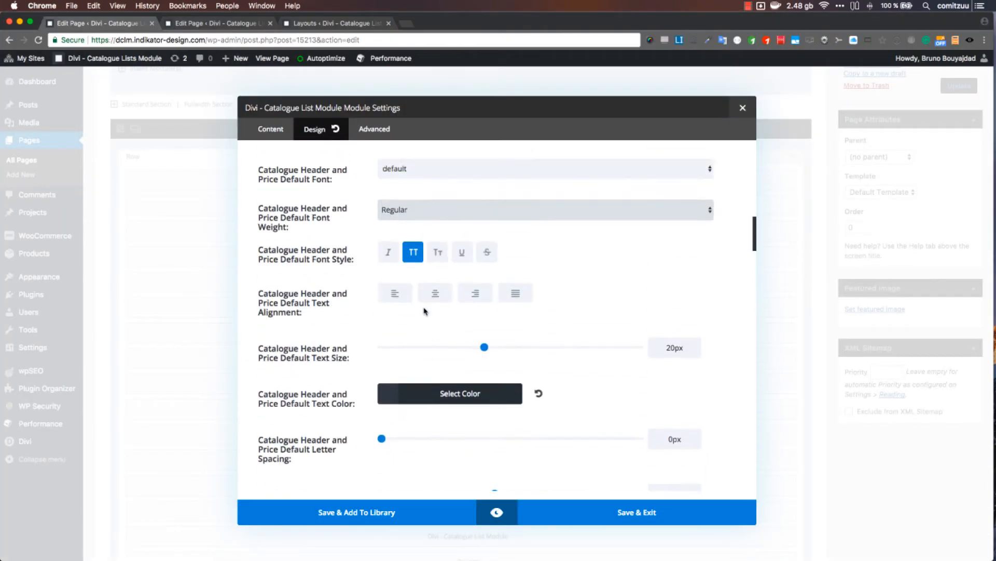
{"action": "scroll", "coordinate": [425, 311], "scroll_direction": "up", "scroll_amount": 5}
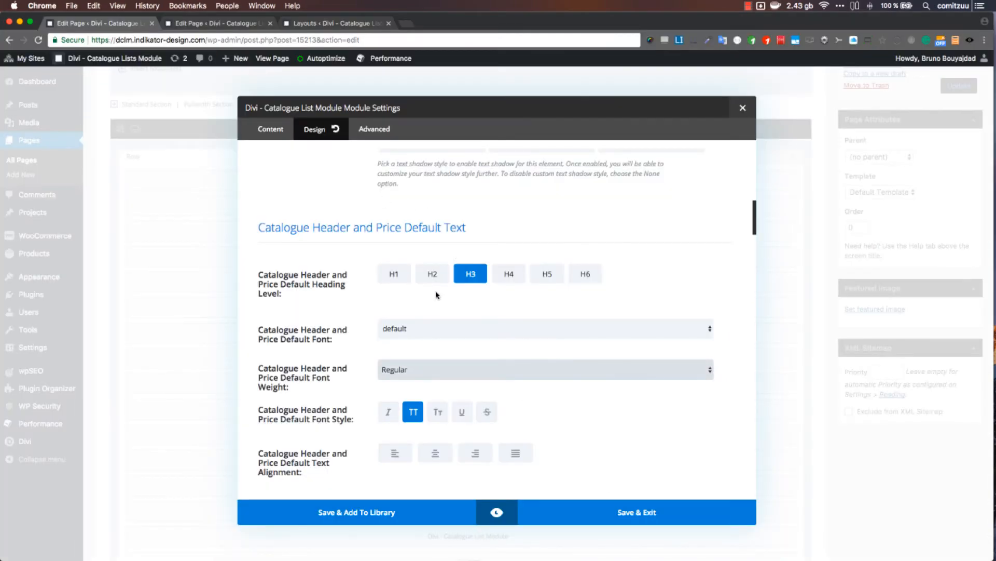
Review the Header, Price and Description Default Text settings down to Sizing and compare the text styles with the published list in Opera.
{"action": "scroll", "coordinate": [436, 295], "scroll_direction": "down", "scroll_amount": 3}
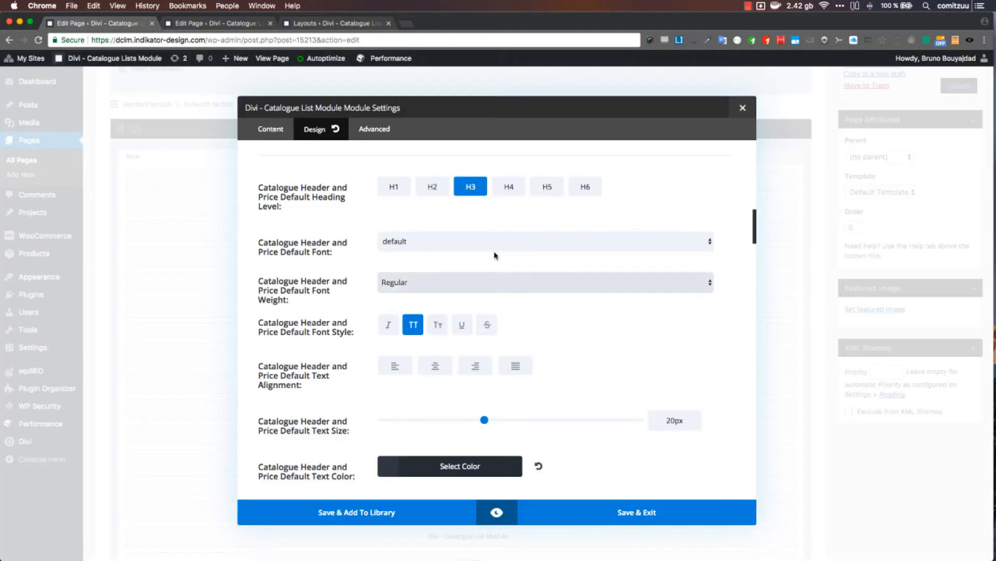
{"action": "scroll", "coordinate": [388, 322], "scroll_direction": "down", "scroll_amount": 1}
{"action": "scroll", "coordinate": [389, 322], "scroll_direction": "down", "scroll_amount": 15}
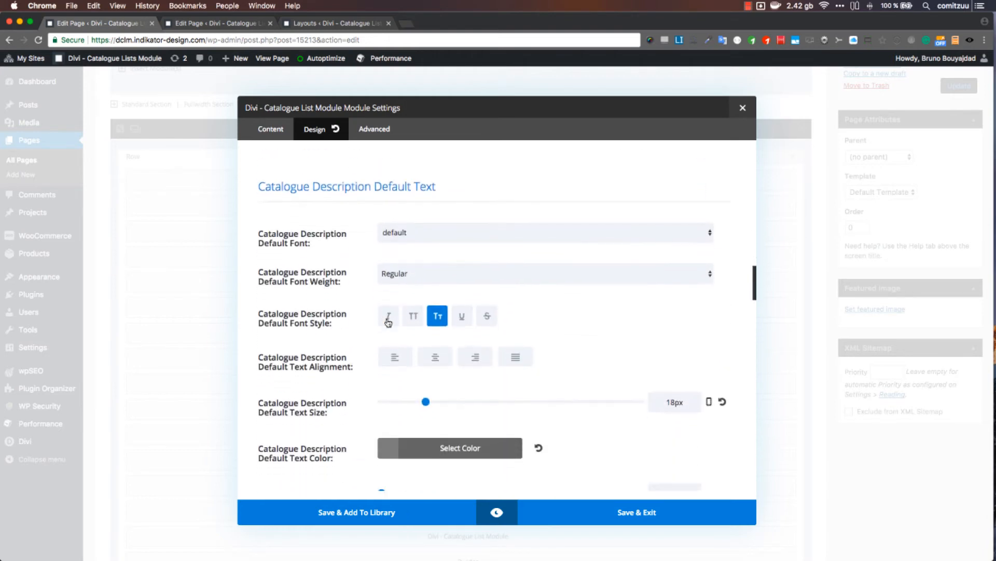
{"action": "scroll", "coordinate": [386, 322], "scroll_direction": "down", "scroll_amount": 10}
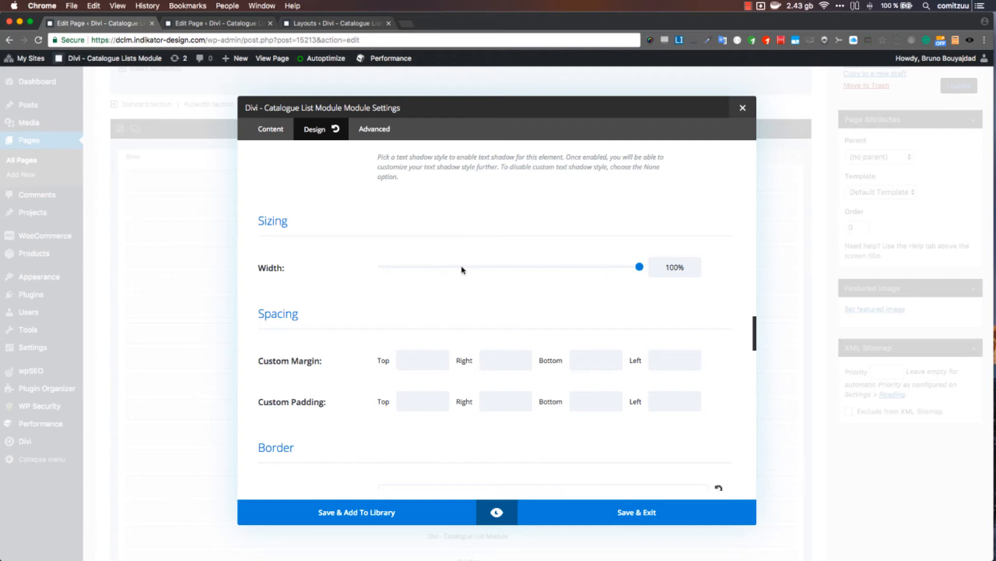
{"action": "key", "text": "super+Tab"}
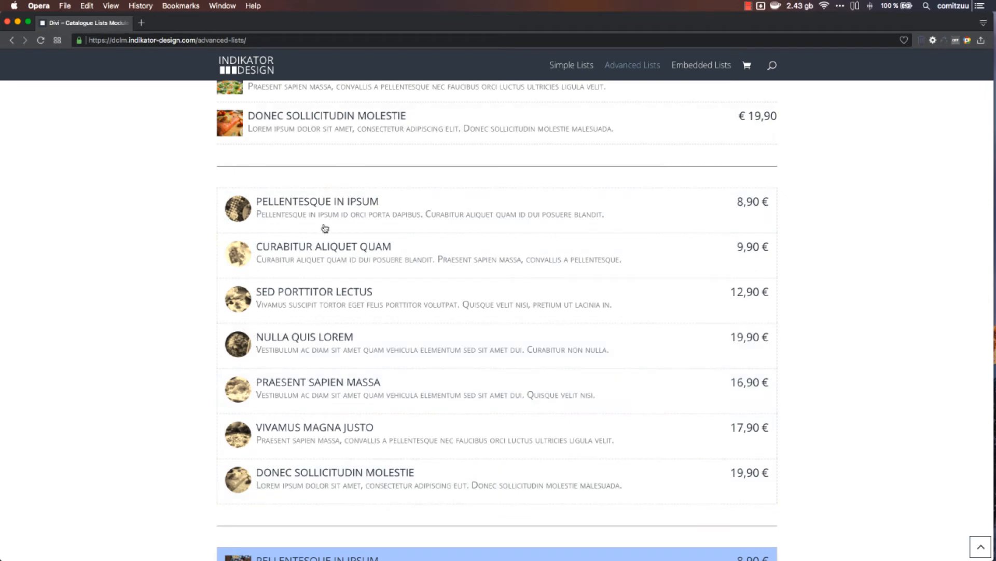
{"action": "key", "text": "super+Tab"}
Back in Chrome, examine the module's Width, Spacing and Border settings, comparing them with the published list in Opera.
{"action": "scroll", "coordinate": [383, 349], "scroll_direction": "down", "scroll_amount": 1}
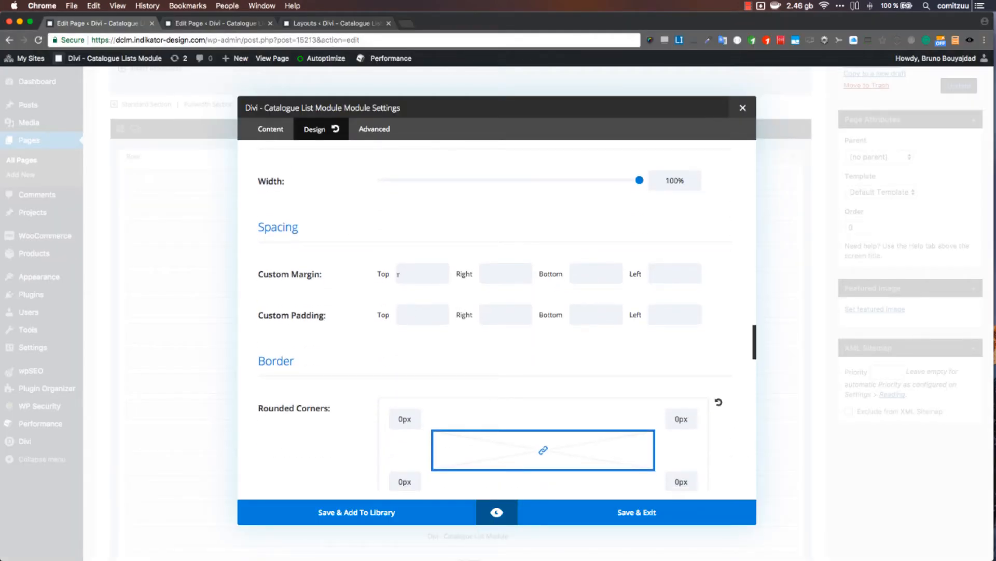
{"action": "scroll", "coordinate": [393, 342], "scroll_direction": "down", "scroll_amount": 2}
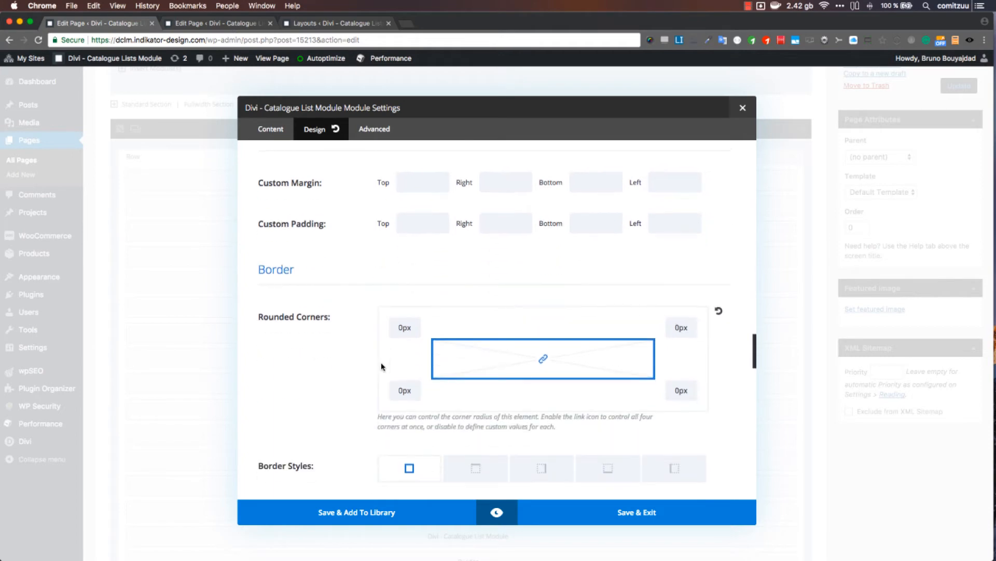
{"action": "scroll", "coordinate": [381, 358], "scroll_direction": "down", "scroll_amount": 1}
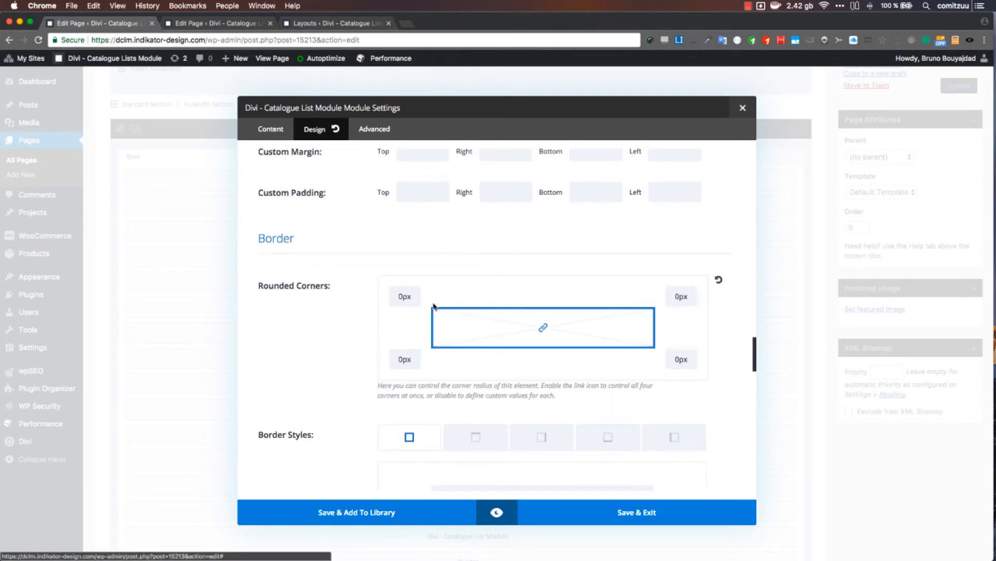
{"action": "key", "text": "super+Tab"}
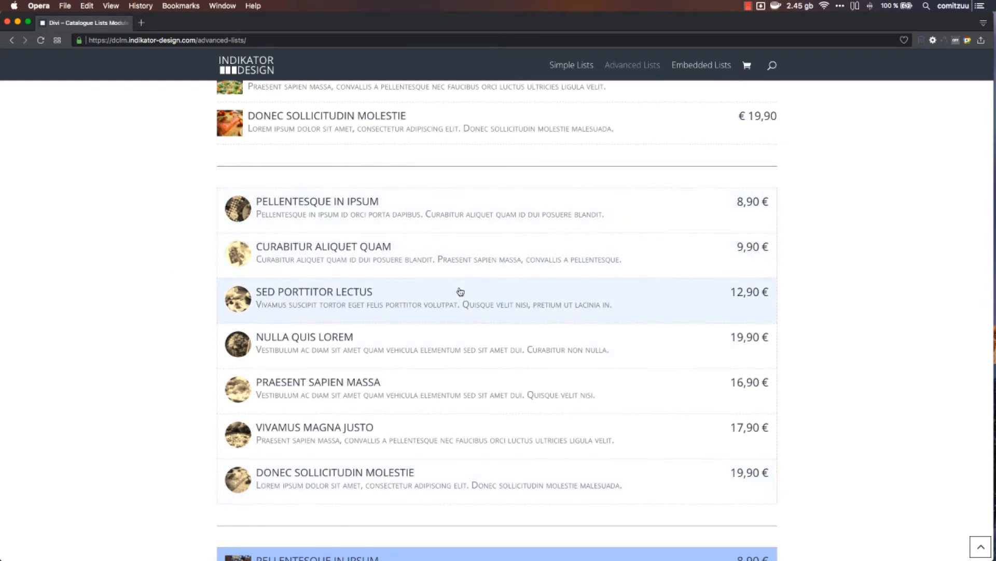
{"action": "key", "text": "super+Tab"}
{"action": "scroll", "coordinate": [384, 298], "scroll_direction": "up", "scroll_amount": 1}
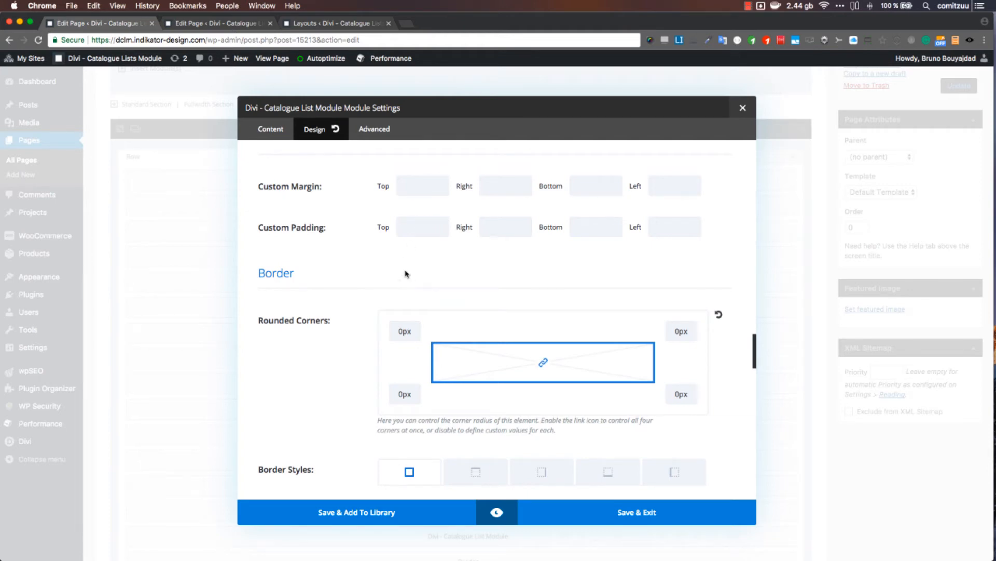
{"action": "key", "text": "super+Tab"}
{"action": "scroll", "coordinate": [427, 328], "scroll_direction": "down", "scroll_amount": 1}
{"action": "scroll", "coordinate": [423, 365], "scroll_direction": "down", "scroll_amount": 10}
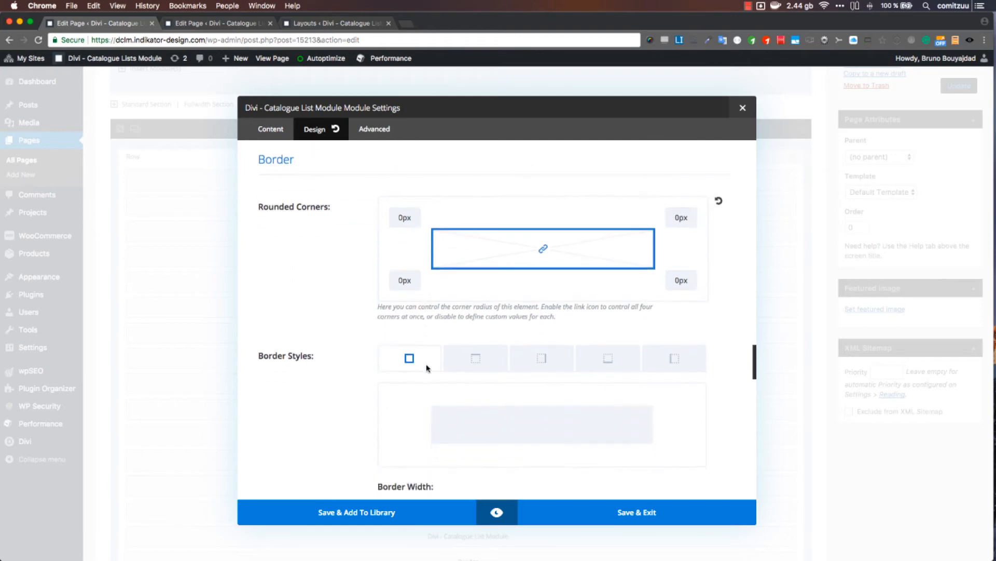
Examine the Box Shadow options against the published list in Opera, and review the Filters and Animation settings in Chrome.
{"action": "scroll", "coordinate": [426, 368], "scroll_direction": "down", "scroll_amount": 5}
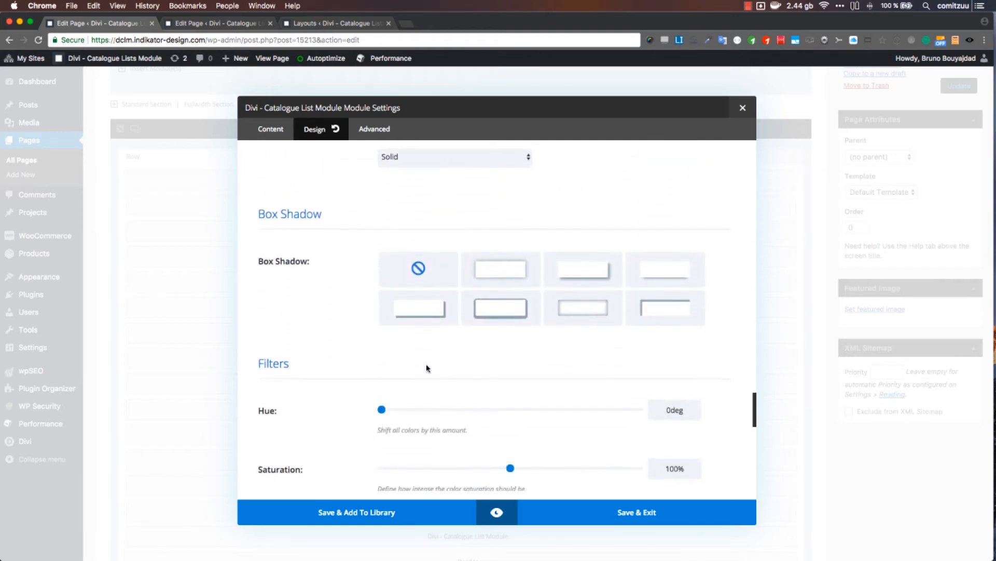
{"action": "scroll", "coordinate": [478, 272], "scroll_direction": "up", "scroll_amount": 1}
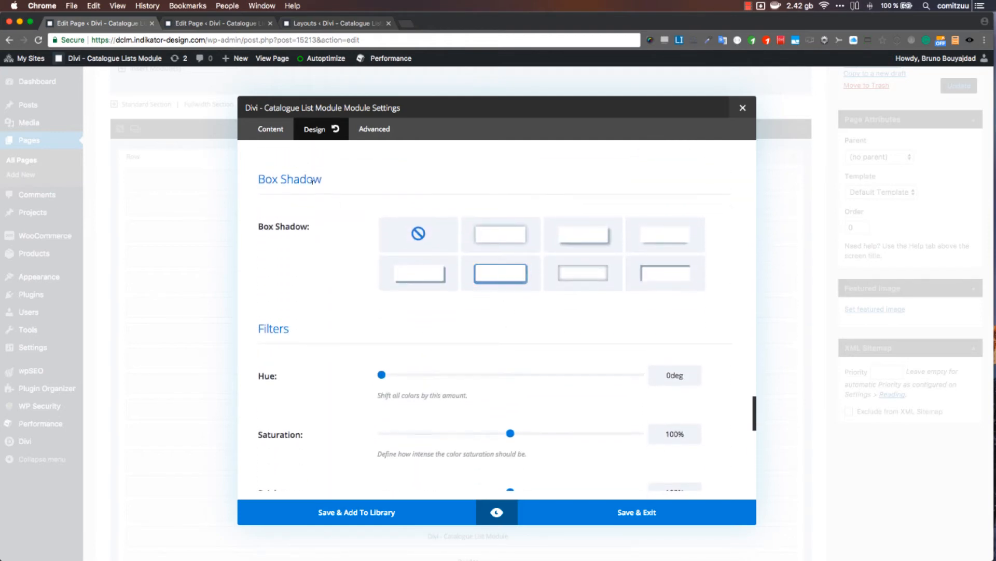
{"action": "key", "text": "super+Tab"}
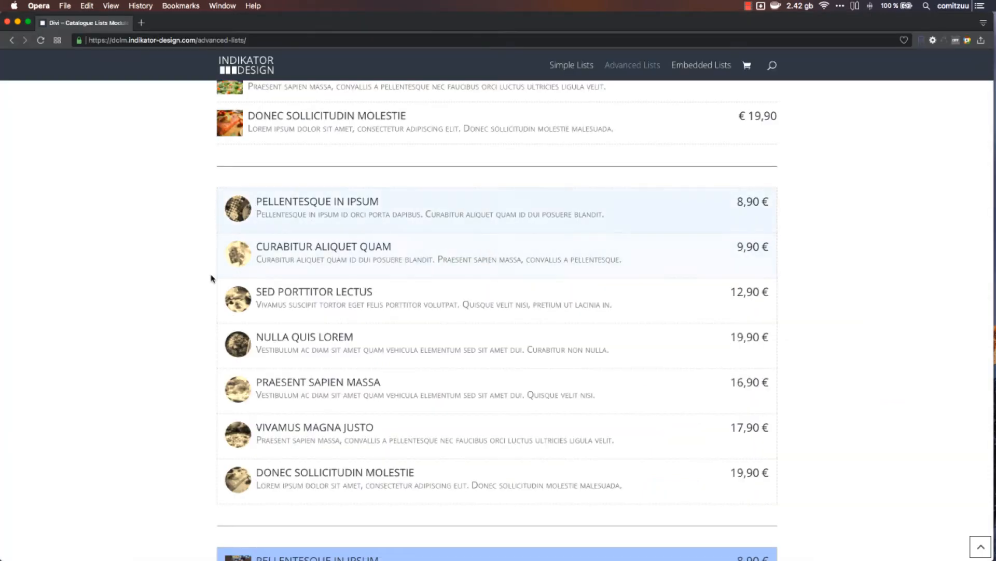
{"action": "key", "text": "super+Tab"}
{"action": "scroll", "coordinate": [367, 299], "scroll_direction": "down", "scroll_amount": 3}
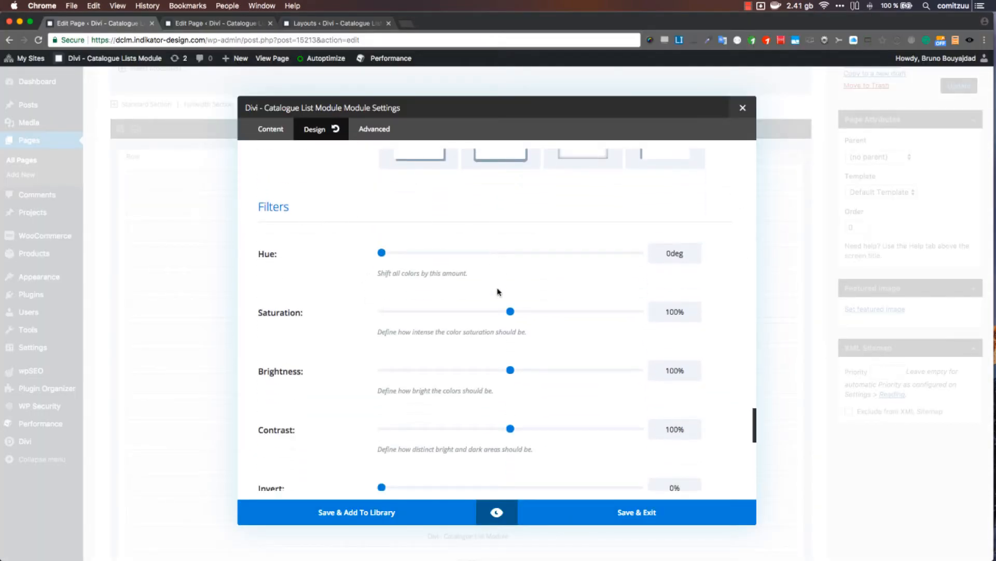
{"action": "scroll", "coordinate": [499, 290], "scroll_direction": "down", "scroll_amount": 1}
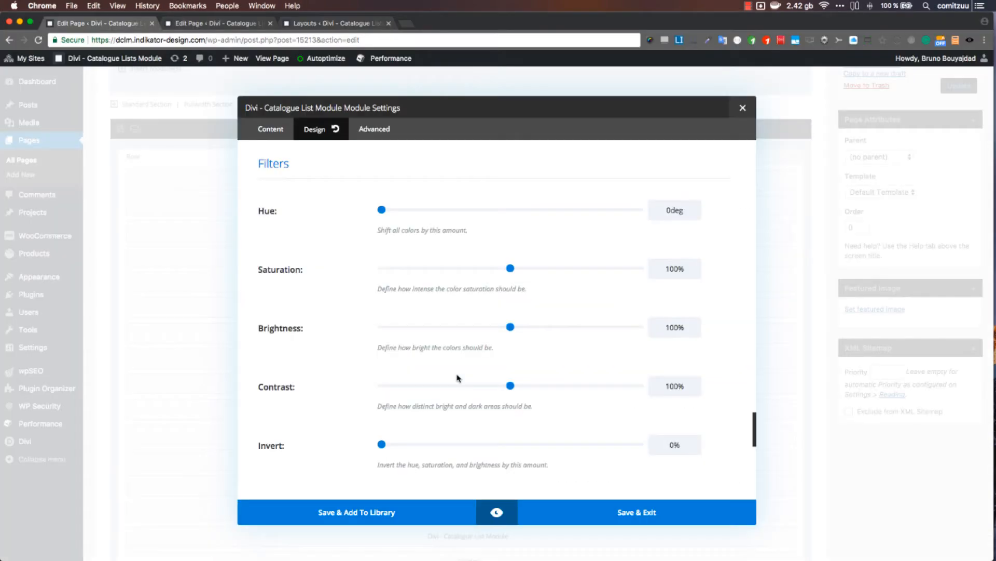
{"action": "scroll", "coordinate": [457, 377], "scroll_direction": "down", "scroll_amount": 10}
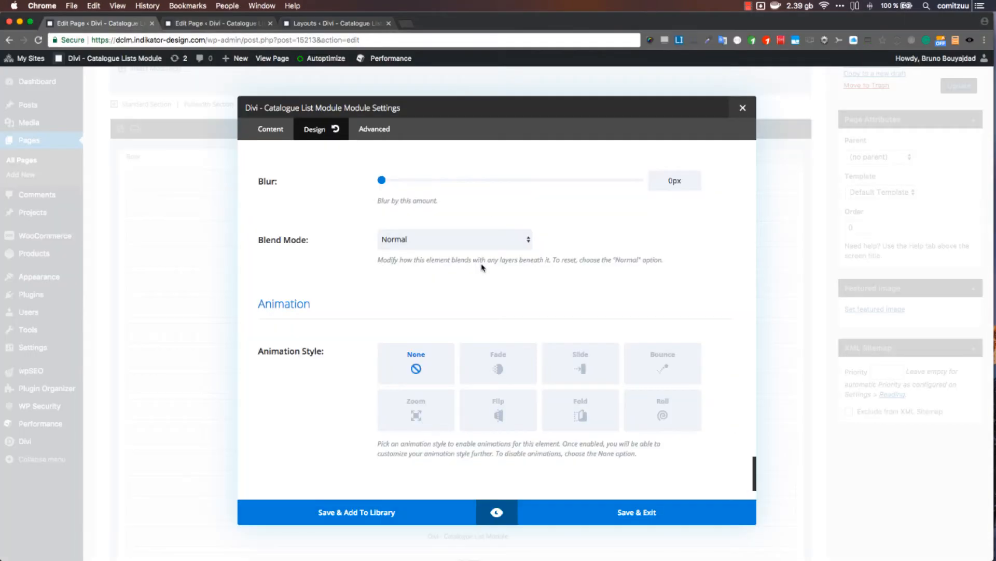
Examine the module's advanced settings, from CSS ID & Classes through the Custom CSS fields for catalogue elements and the lightbox.
{"action": "left_click", "coordinate": [387, 137]}
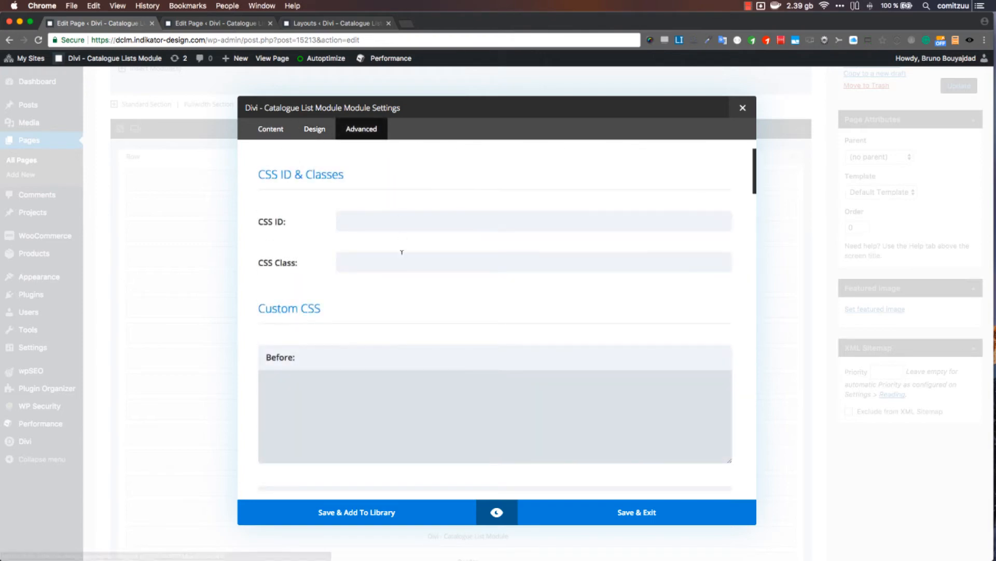
{"action": "scroll", "coordinate": [401, 252], "scroll_direction": "down", "scroll_amount": 10}
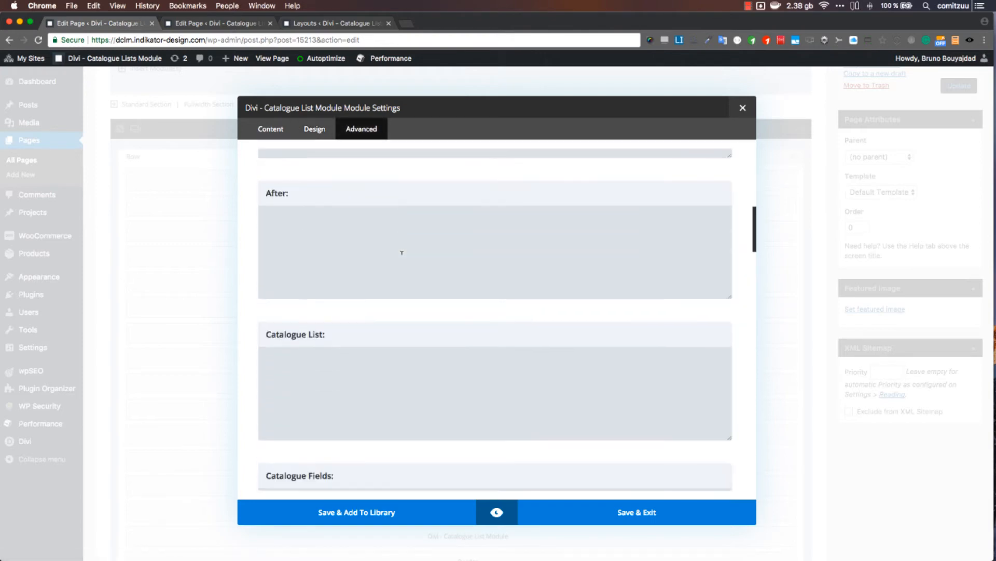
{"action": "scroll", "coordinate": [402, 253], "scroll_direction": "down", "scroll_amount": 8}
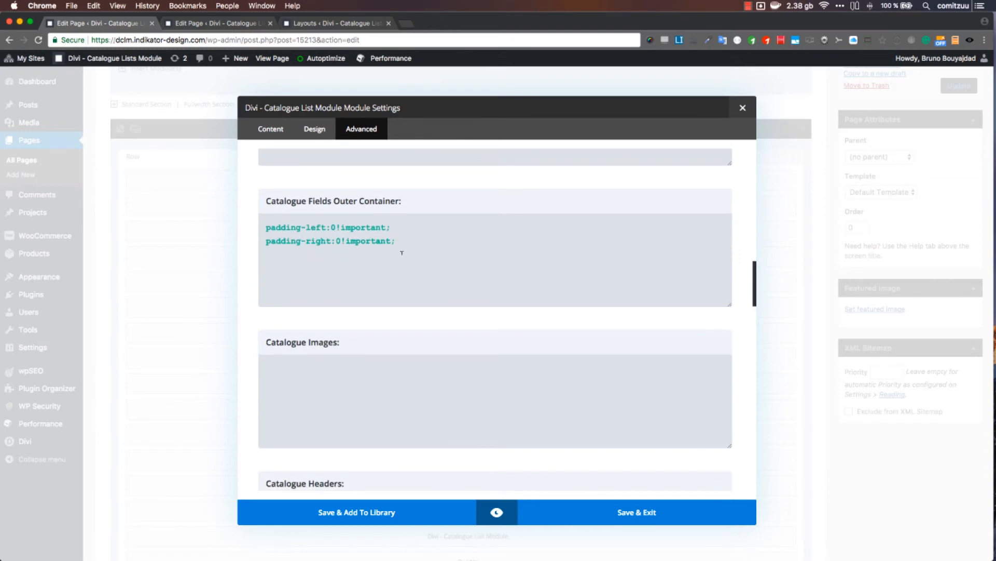
{"action": "scroll", "coordinate": [384, 280], "scroll_direction": "up", "scroll_amount": 3}
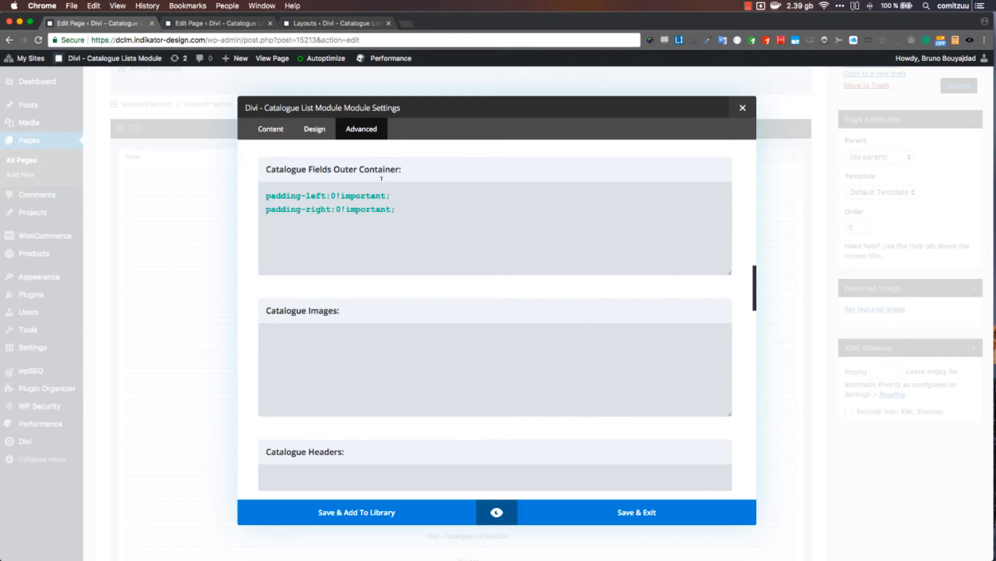
{"action": "scroll", "coordinate": [394, 264], "scroll_direction": "down", "scroll_amount": 10}
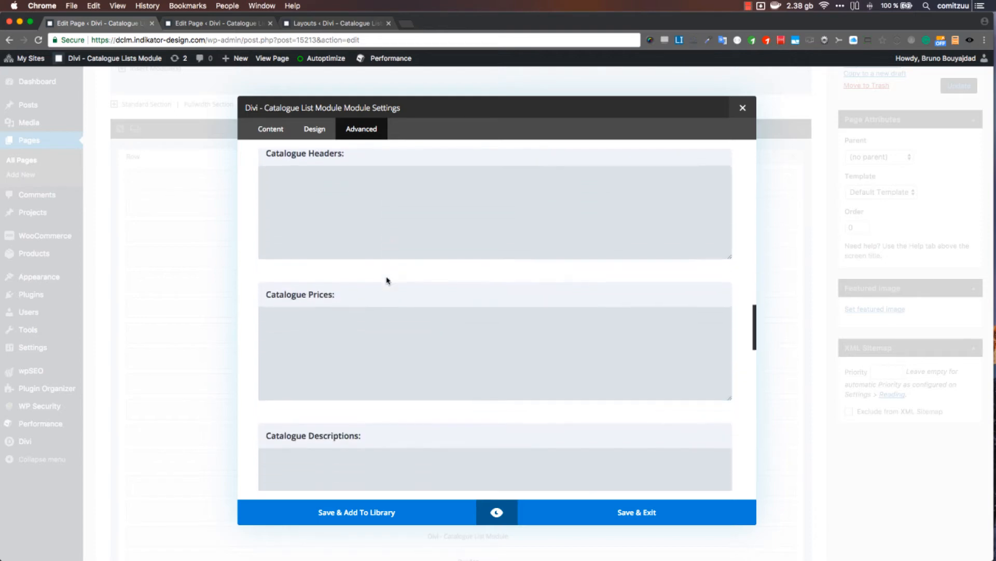
{"action": "scroll", "coordinate": [387, 280], "scroll_direction": "down", "scroll_amount": 1}
{"action": "scroll", "coordinate": [399, 304], "scroll_direction": "down", "scroll_amount": 9}
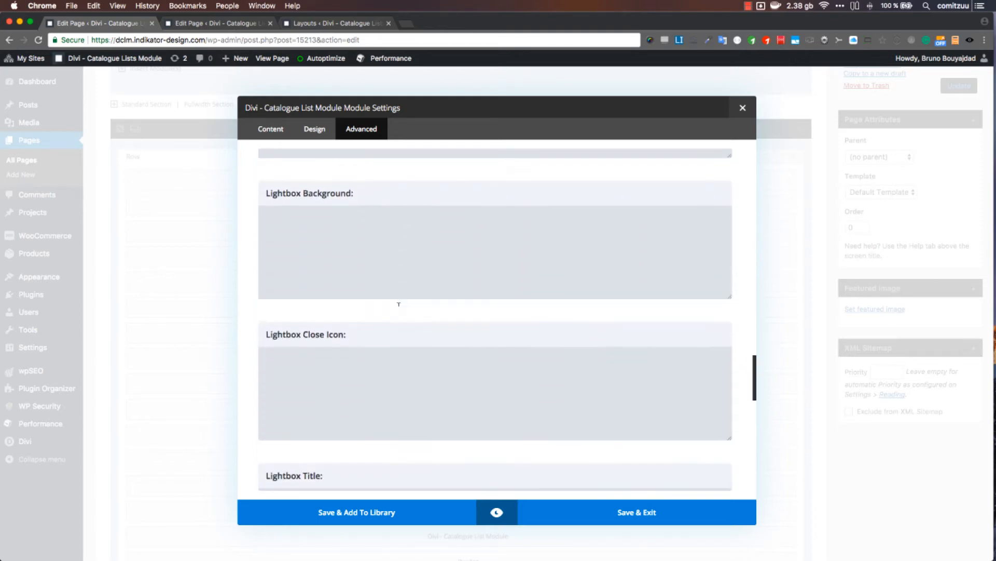
{"action": "scroll", "coordinate": [399, 310], "scroll_direction": "up", "scroll_amount": 10}
{"action": "scroll", "coordinate": [400, 311], "scroll_direction": "up", "scroll_amount": 15}
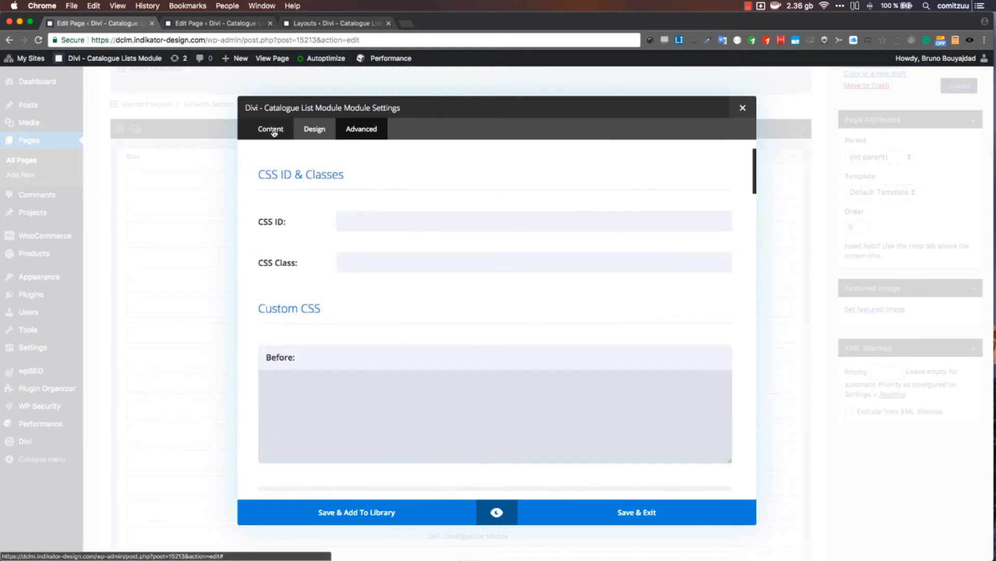
Revisit the module's content settings and compare the Catalogue Fields Options with the published list in Opera, returning to the field items in Chrome.
{"action": "left_click", "coordinate": [274, 129]}
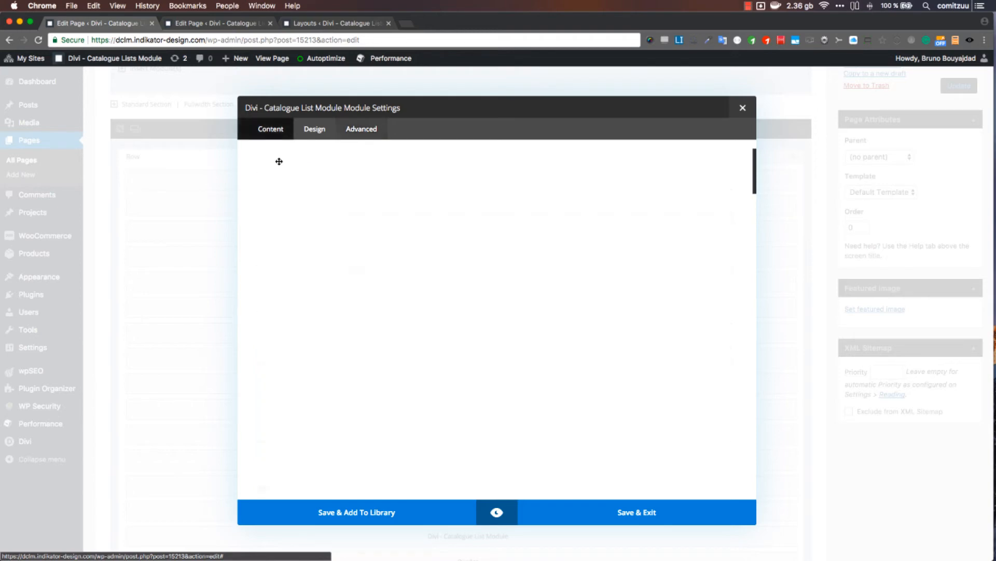
{"action": "scroll", "coordinate": [483, 332], "scroll_direction": "down", "scroll_amount": 5}
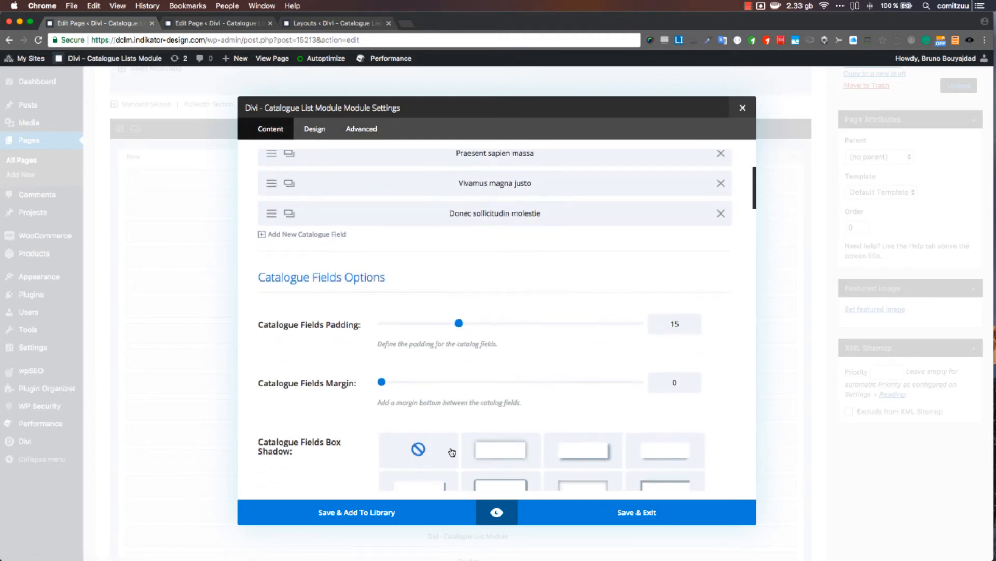
{"action": "scroll", "coordinate": [481, 344], "scroll_direction": "down", "scroll_amount": 3}
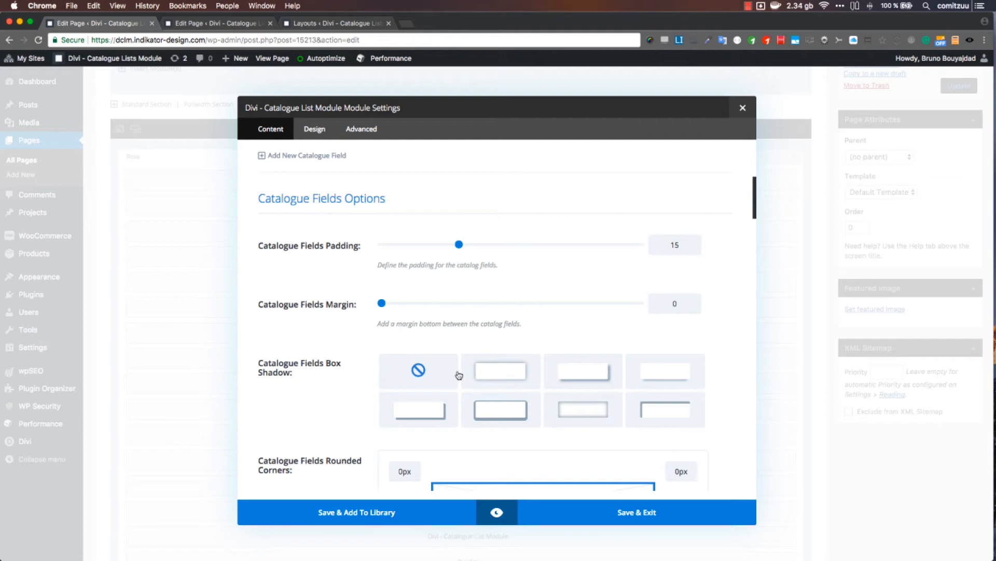
{"action": "key", "text": "super+Tab"}
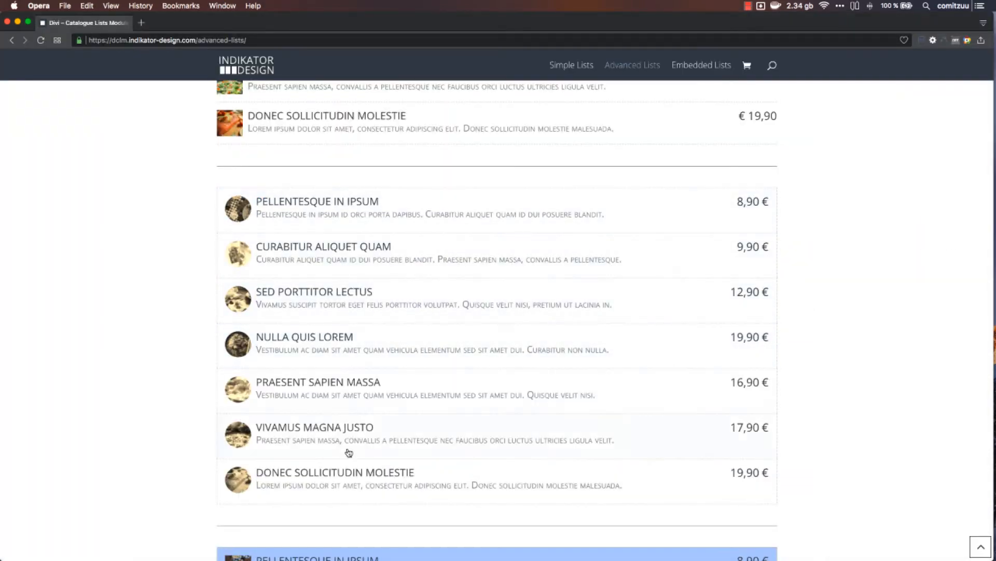
{"action": "key", "text": "super+Tab"}
{"action": "scroll", "coordinate": [403, 294], "scroll_direction": "up", "scroll_amount": 8}
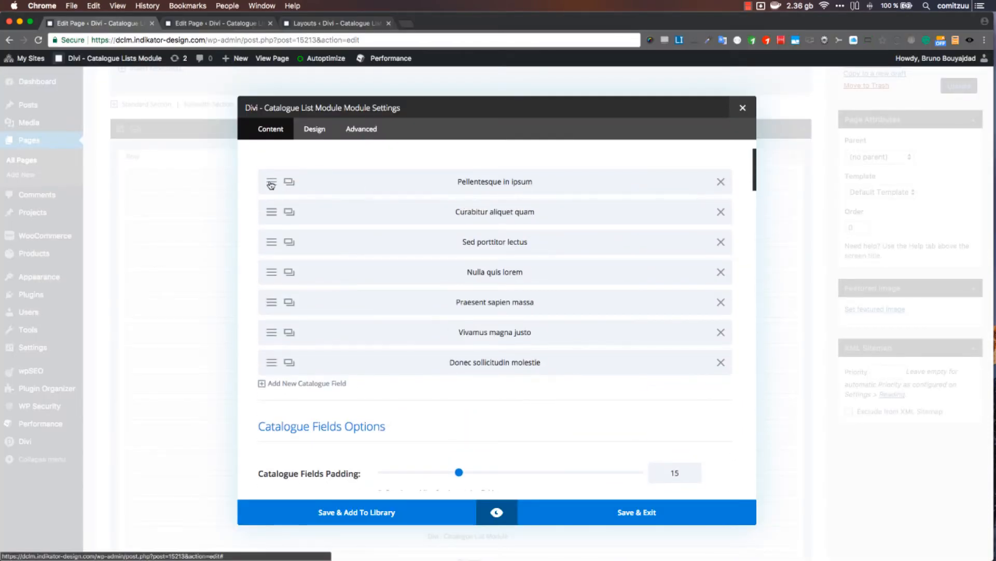
Open the Pellentesque in ipsum item's settings, browse the Media Library without choosing an image, and review the Content Image fields.
{"action": "left_click", "coordinate": [270, 184]}
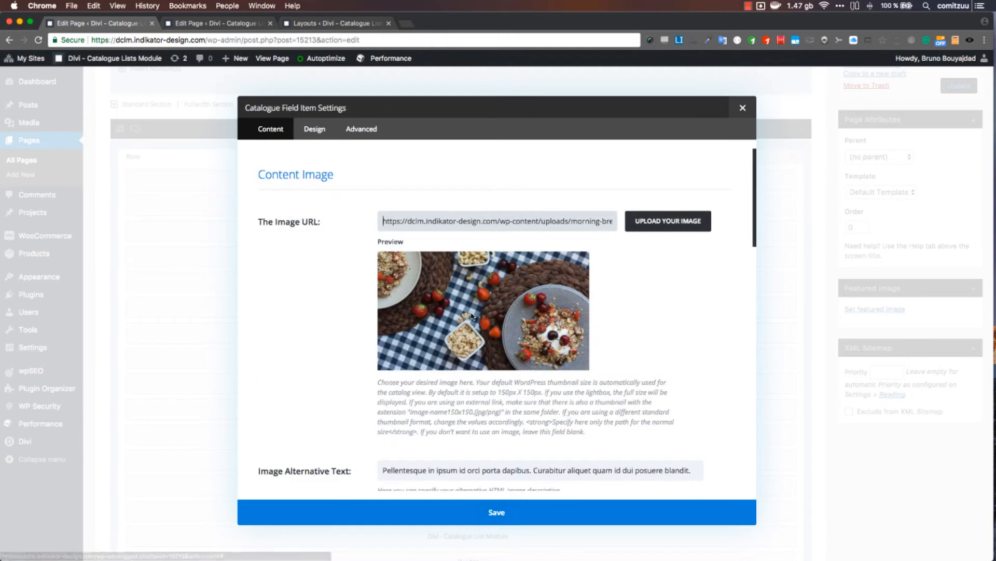
{"action": "scroll", "coordinate": [472, 317], "scroll_direction": "down", "scroll_amount": 1}
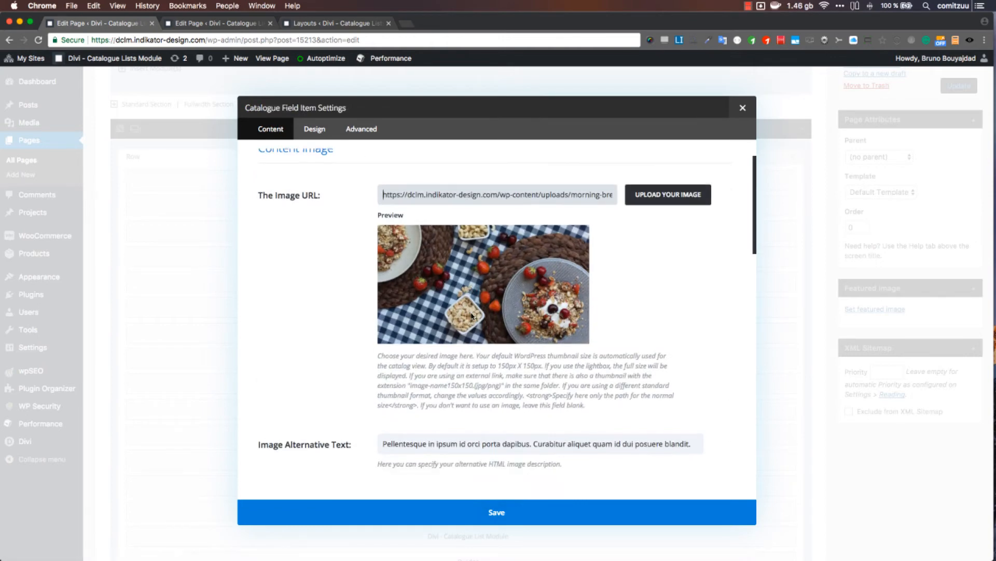
{"action": "scroll", "coordinate": [382, 194], "scroll_direction": "up", "scroll_amount": 1}
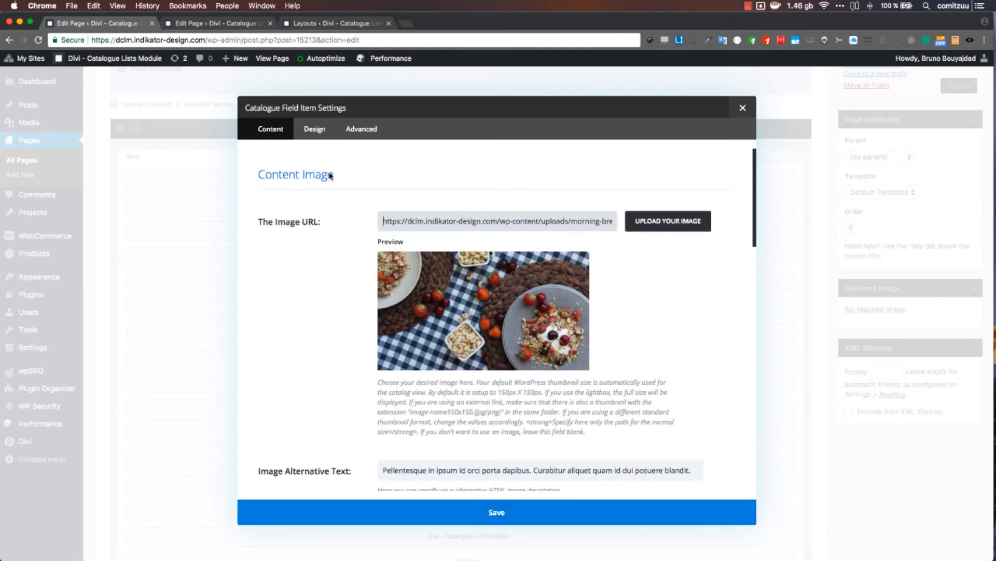
{"action": "left_click", "coordinate": [643, 222]}
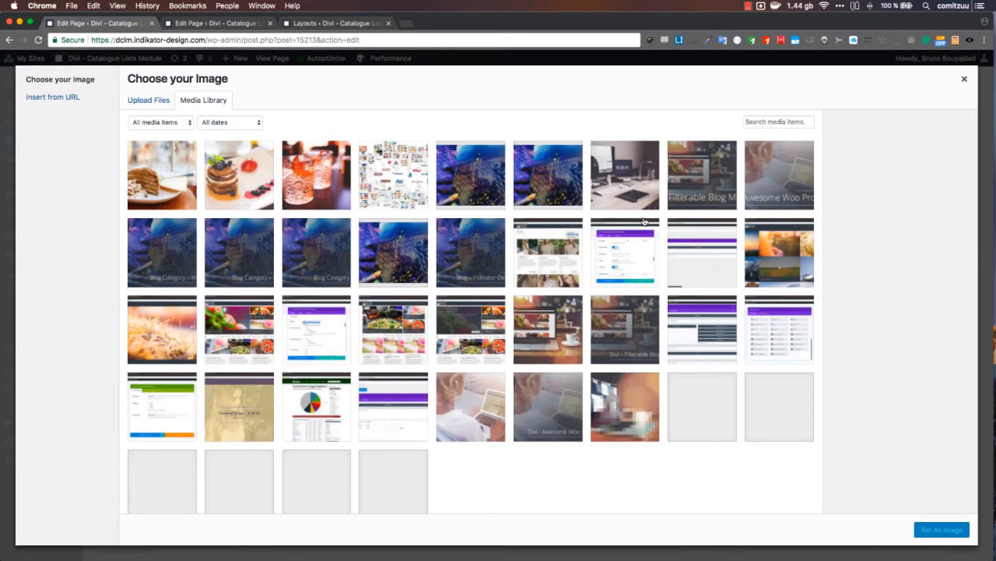
{"action": "scroll", "coordinate": [639, 345], "scroll_direction": "down", "scroll_amount": 5}
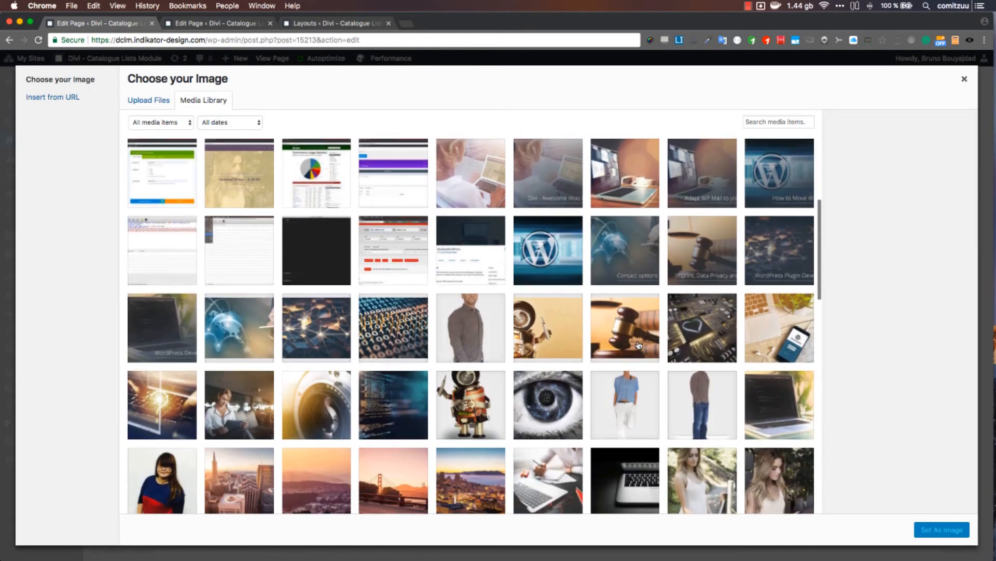
{"action": "left_click", "coordinate": [964, 82]}
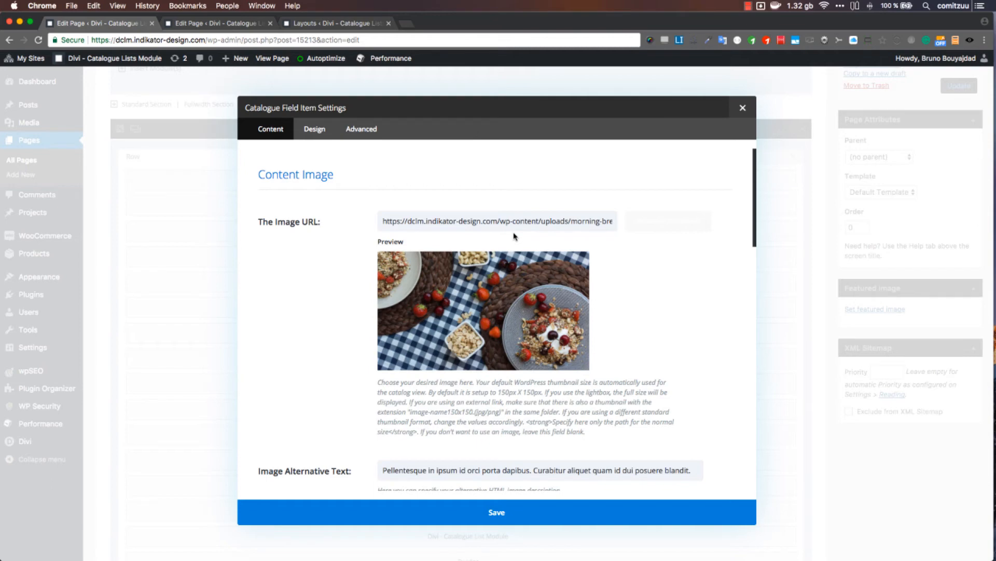
{"action": "scroll", "coordinate": [367, 306], "scroll_direction": "down", "scroll_amount": 5}
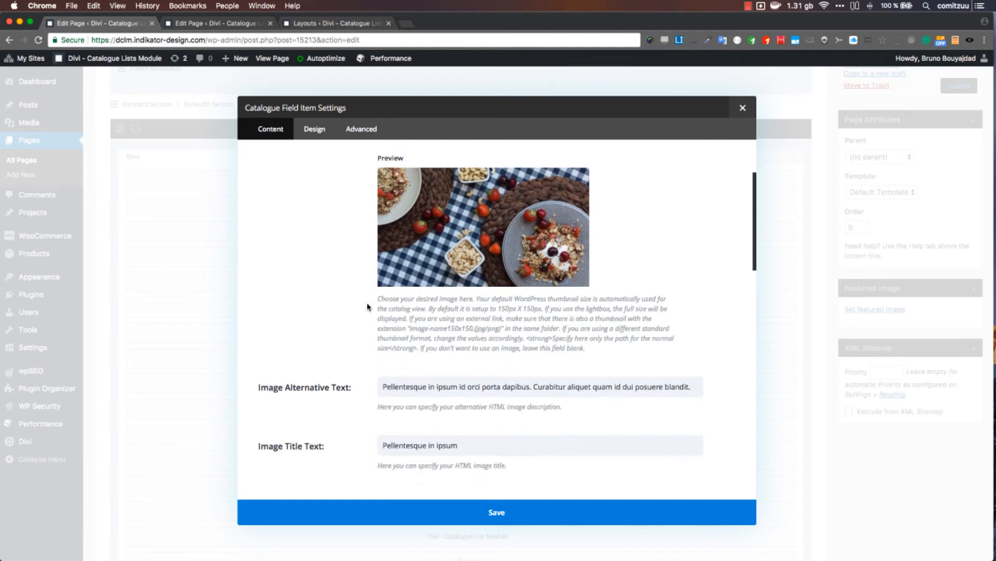
Review the item's image text fields and compare its Catalogue Field Title with the published list in Opera, returning to Chrome.
{"action": "scroll", "coordinate": [367, 307], "scroll_direction": "down", "scroll_amount": 2}
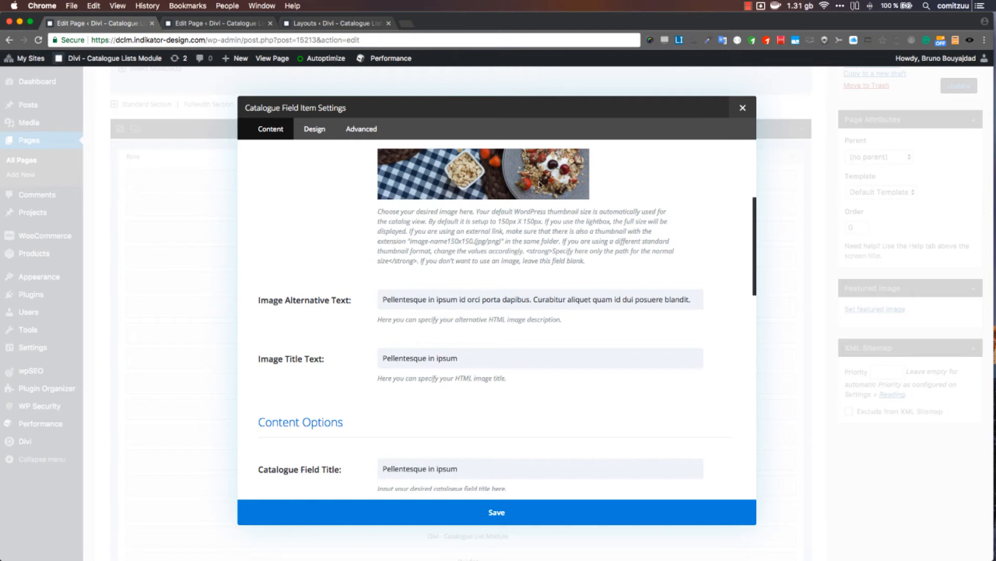
{"action": "scroll", "coordinate": [446, 231], "scroll_direction": "down", "scroll_amount": 10}
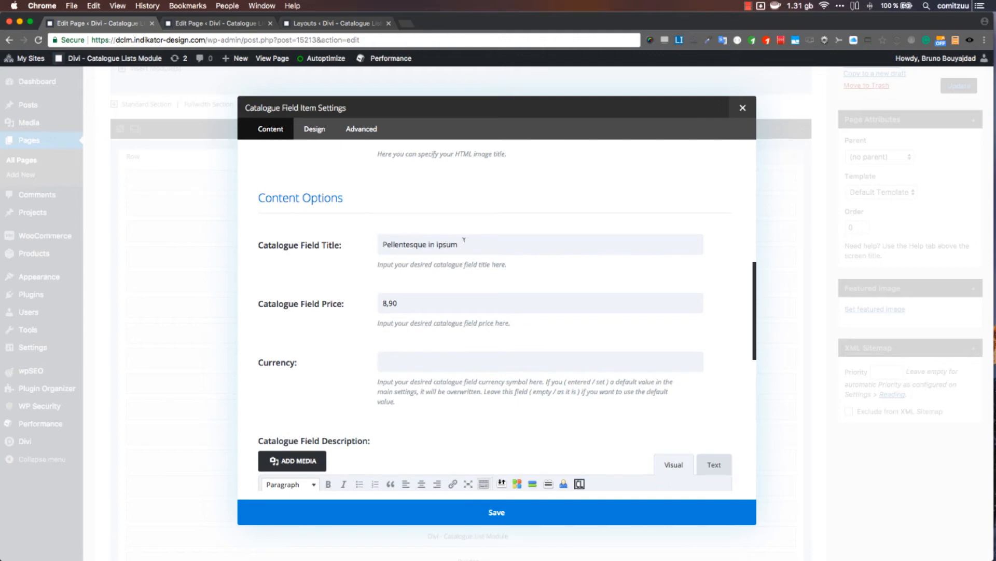
{"action": "left_click_drag", "start_coordinate": [471, 241], "coordinate": [377, 248]}
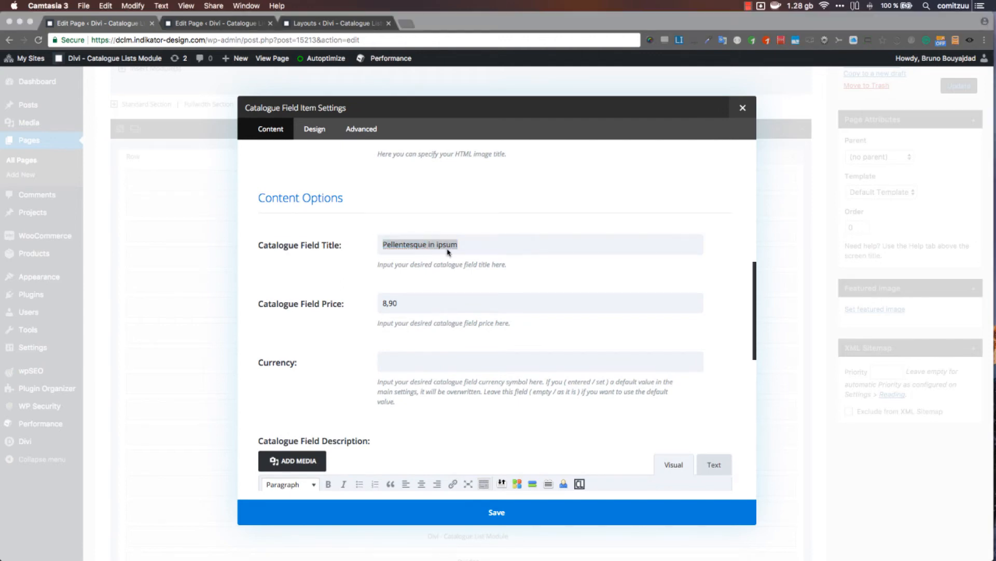
{"action": "key", "text": "super+Tab"}
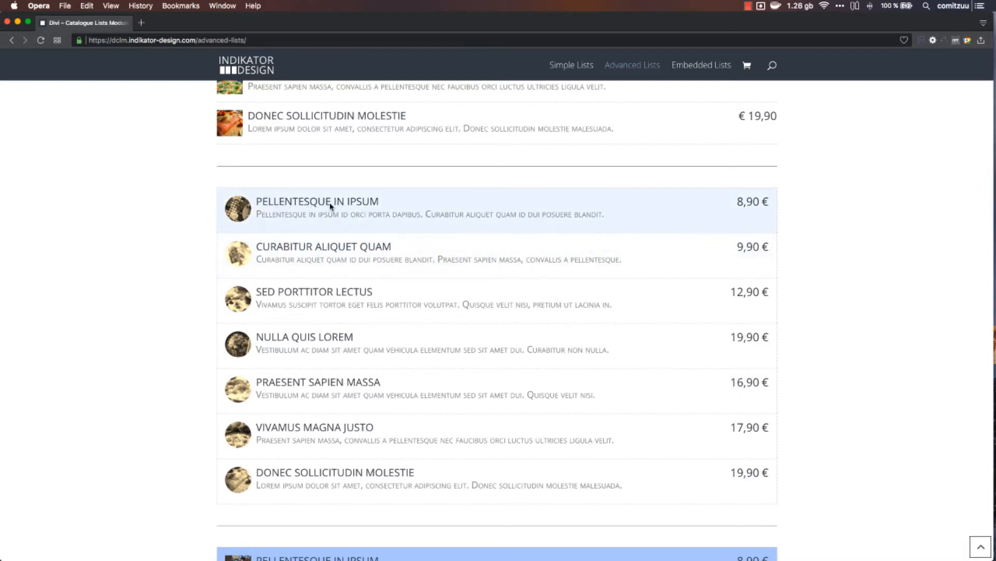
{"action": "key", "text": "super+Tab"}
Examine the item's Catalogue Field Price and Currency fields without changing them.
{"action": "scroll", "coordinate": [378, 288], "scroll_direction": "down", "scroll_amount": 2}
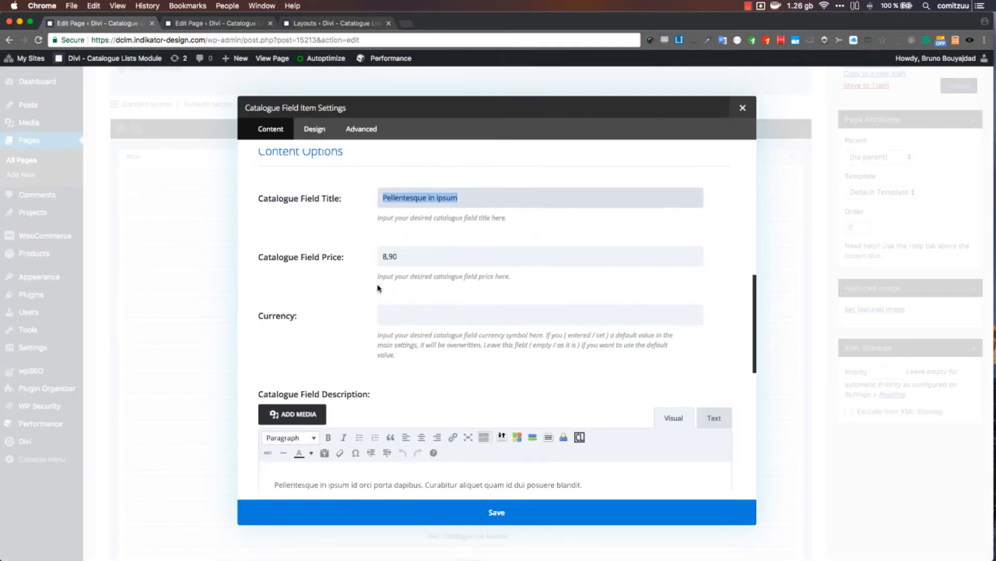
{"action": "double_click", "coordinate": [379, 256]}
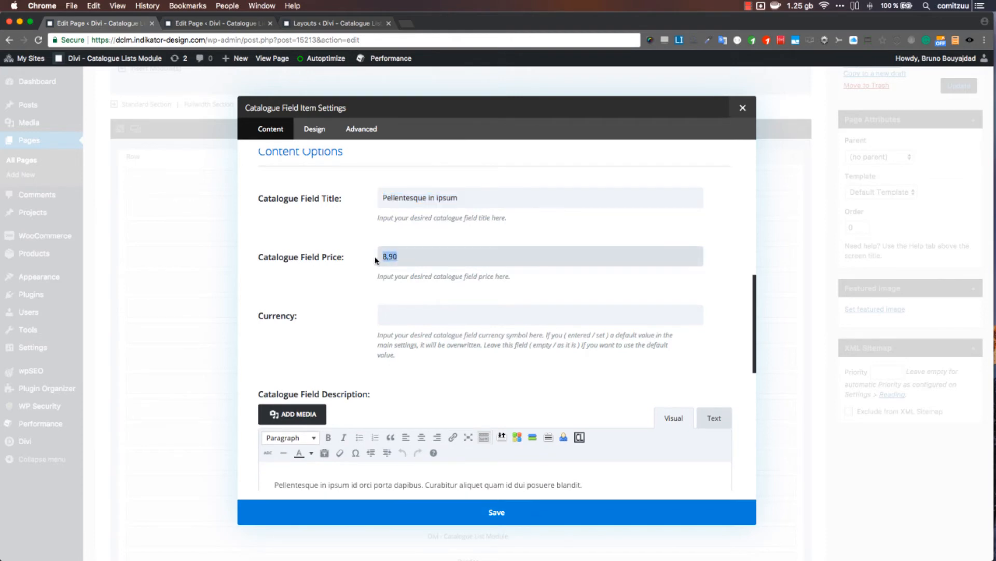
{"action": "scroll", "coordinate": [377, 260], "scroll_direction": "down", "scroll_amount": 1}
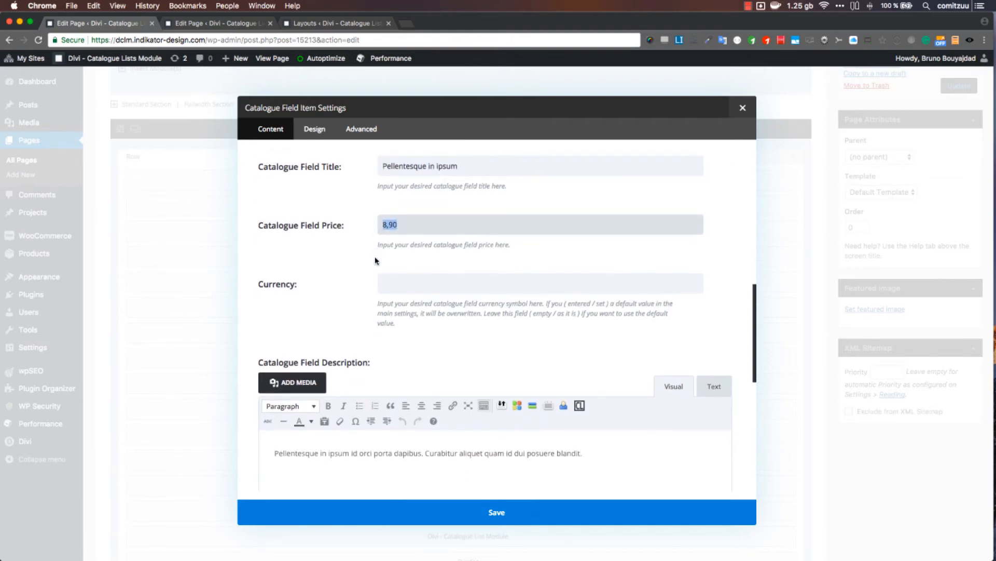
{"action": "left_click", "coordinate": [380, 277]}
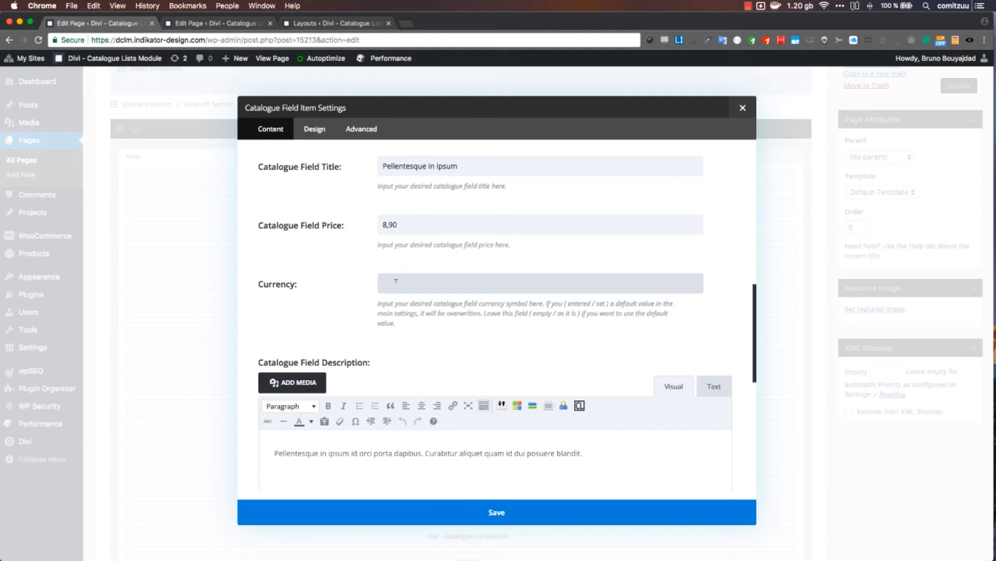
{"action": "left_click", "coordinate": [358, 294]}
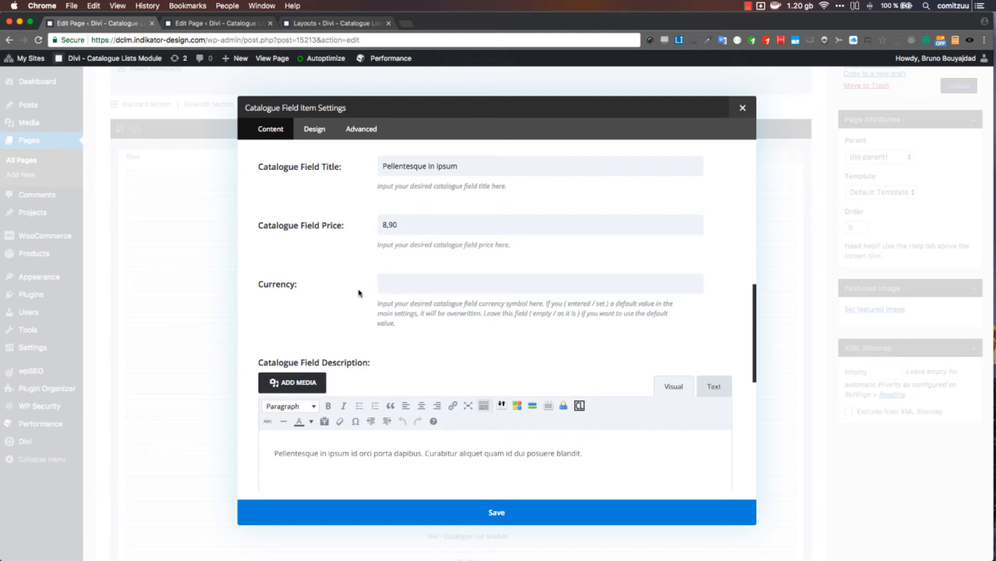
Compare the item's Catalogue Field Description with the published list in Opera, returning to the item settings in Chrome.
{"action": "scroll", "coordinate": [359, 294], "scroll_direction": "down", "scroll_amount": 5}
{"action": "triple_click", "coordinate": [387, 293]}
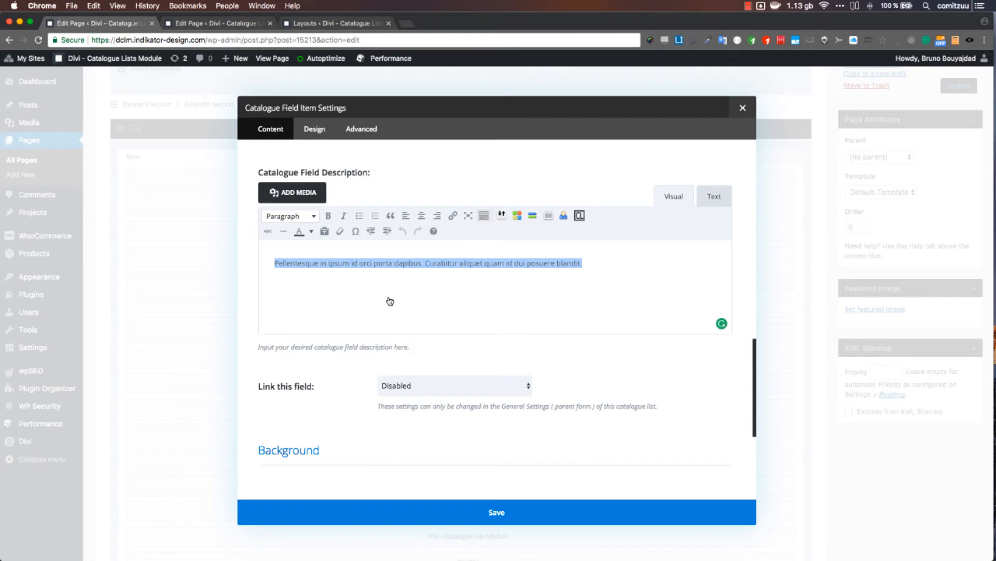
{"action": "key", "text": "super+Tab"}
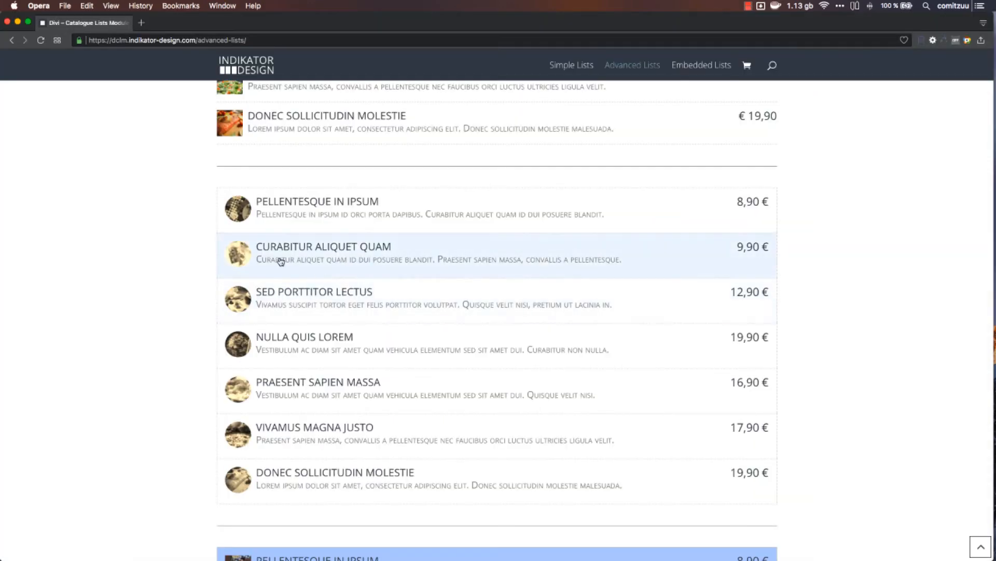
{"action": "key", "text": "super+Tab"}
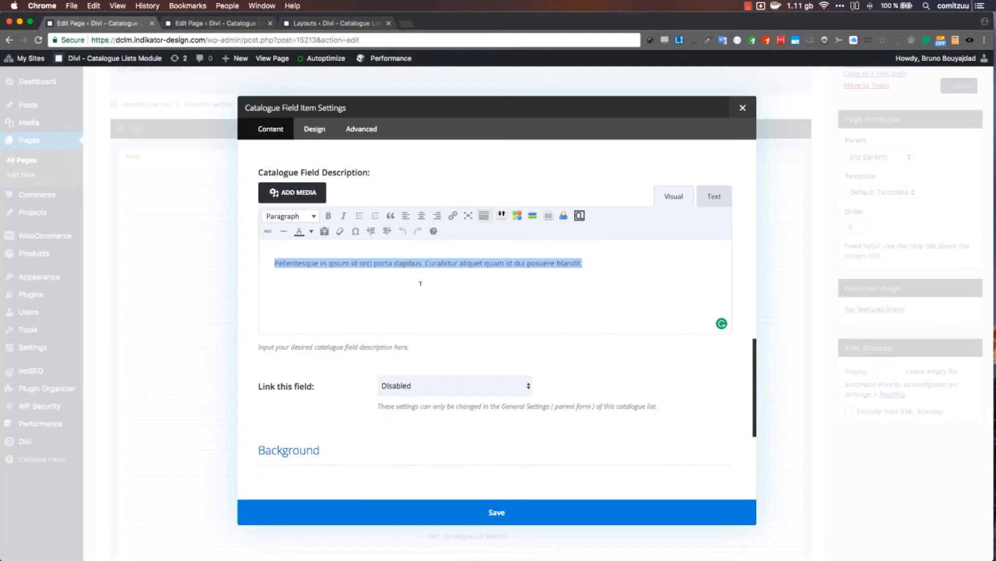
Review the item's Link this field option and the start of its Background settings.
{"action": "scroll", "coordinate": [420, 283], "scroll_direction": "down", "scroll_amount": 4}
{"action": "scroll", "coordinate": [420, 283], "scroll_direction": "down", "scroll_amount": 1}
{"action": "scroll", "coordinate": [421, 283], "scroll_direction": "up", "scroll_amount": 1}
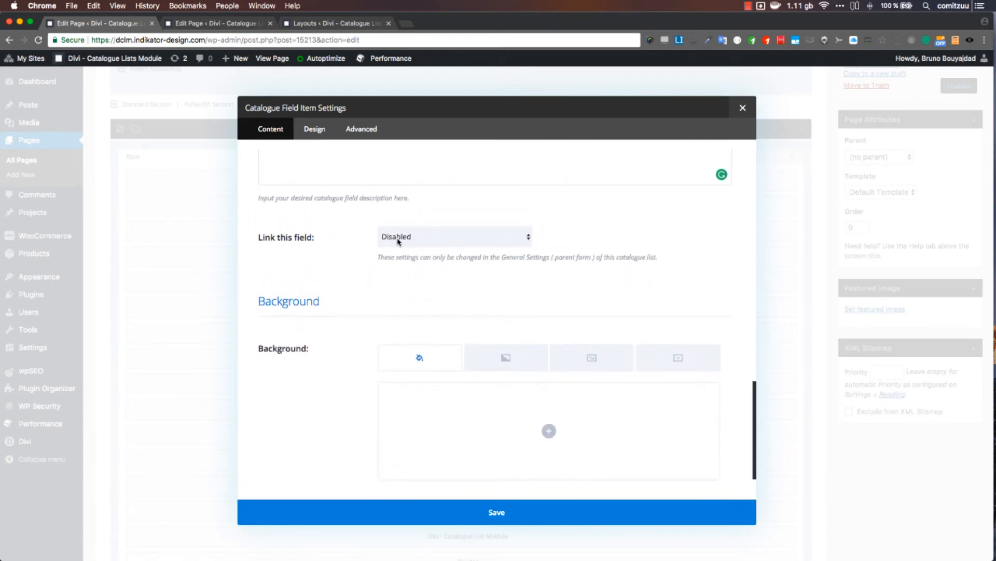
{"action": "scroll", "coordinate": [397, 241], "scroll_direction": "up", "scroll_amount": 10}
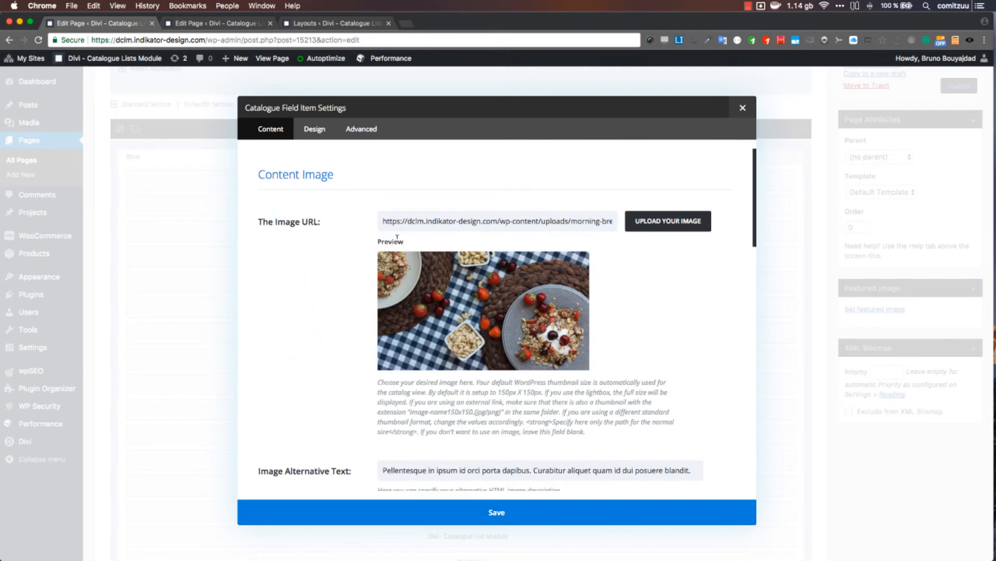
Close the item's settings and set the module's Catalogue Fields Link / Lightbox to Set links, with New / Same Tab on Same Tab.
{"action": "left_click", "coordinate": [742, 108]}
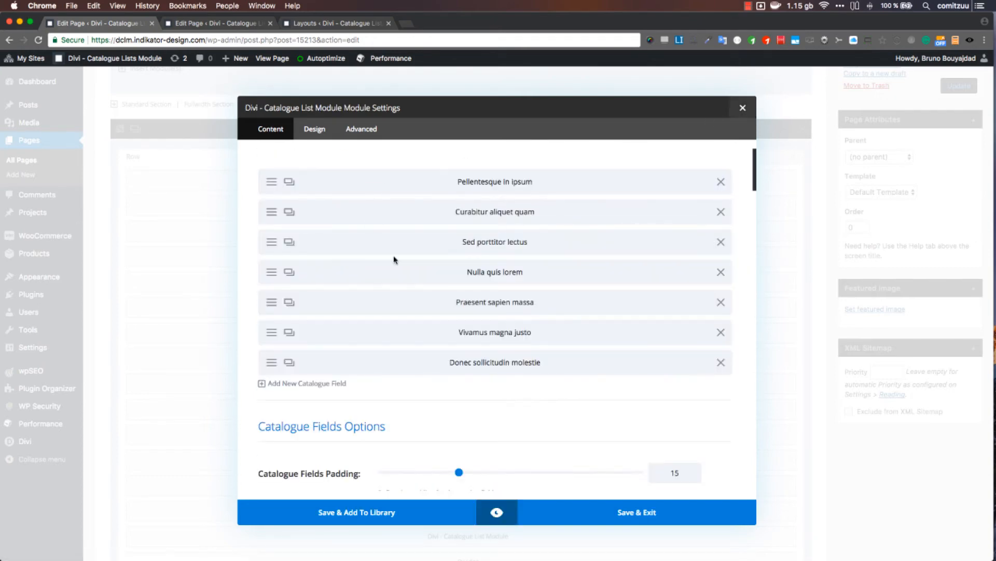
{"action": "scroll", "coordinate": [395, 259], "scroll_direction": "down", "scroll_amount": 8}
{"action": "scroll", "coordinate": [394, 259], "scroll_direction": "down", "scroll_amount": 15}
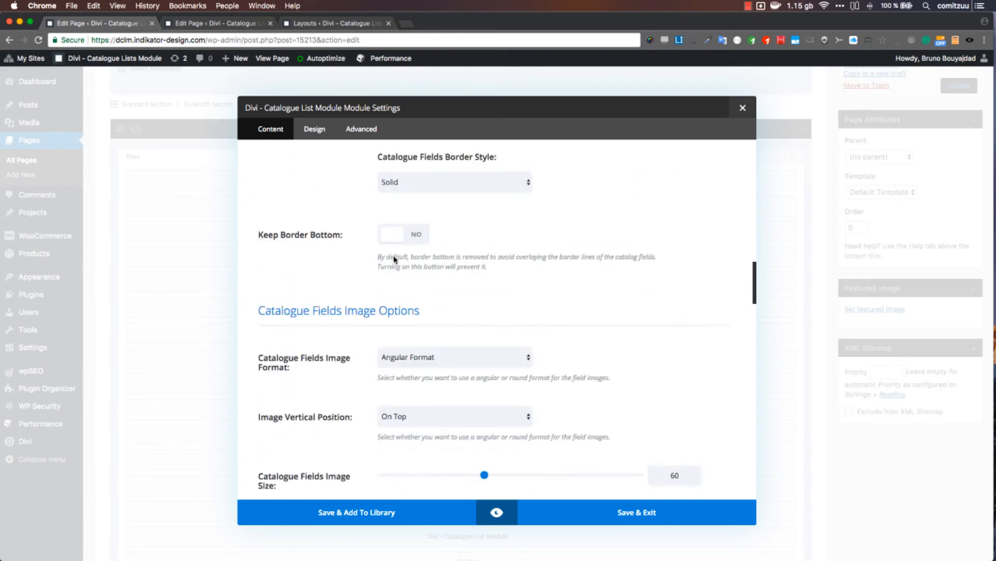
{"action": "scroll", "coordinate": [394, 259], "scroll_direction": "down", "scroll_amount": 15}
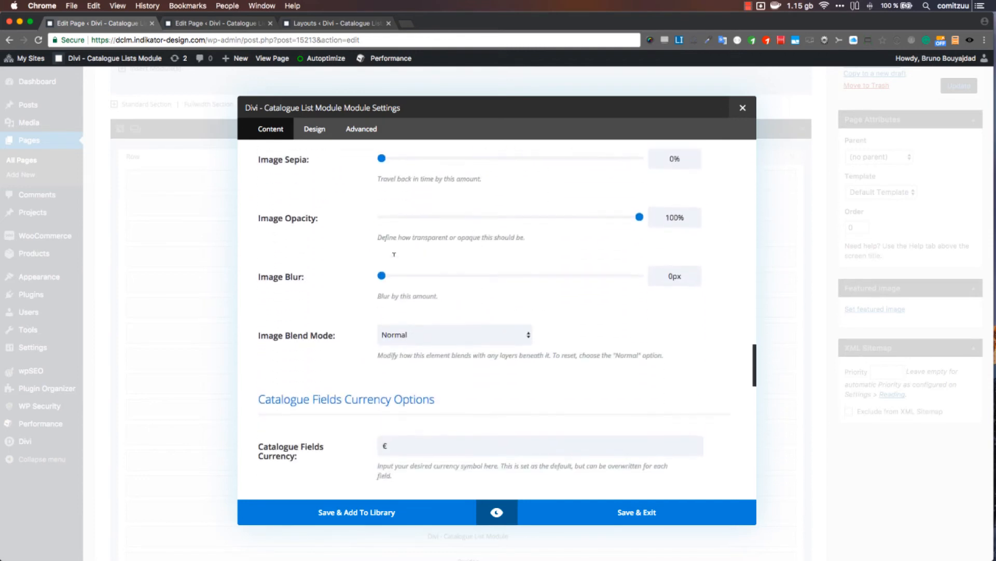
{"action": "scroll", "coordinate": [395, 260], "scroll_direction": "down", "scroll_amount": 10}
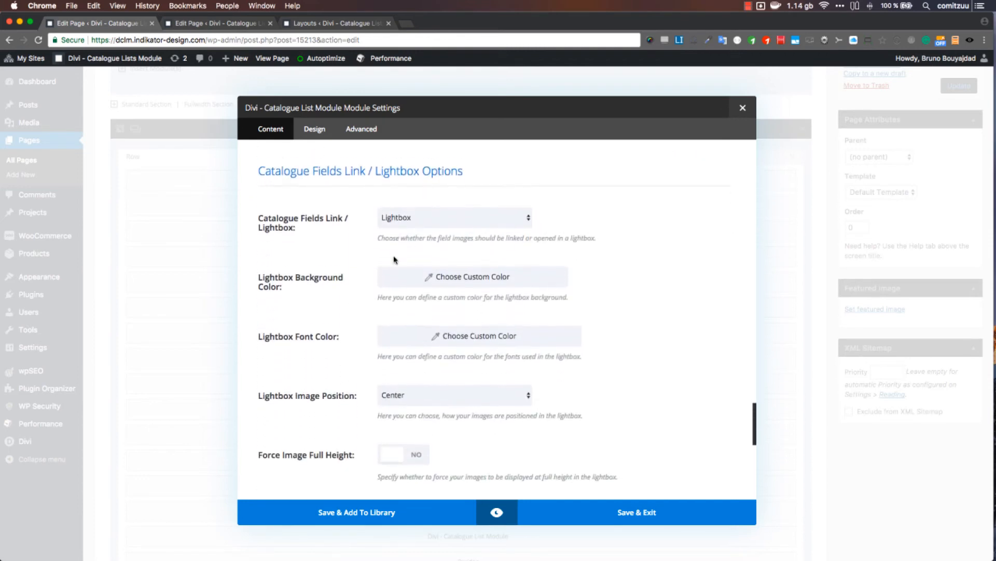
{"action": "left_click", "coordinate": [412, 210]}
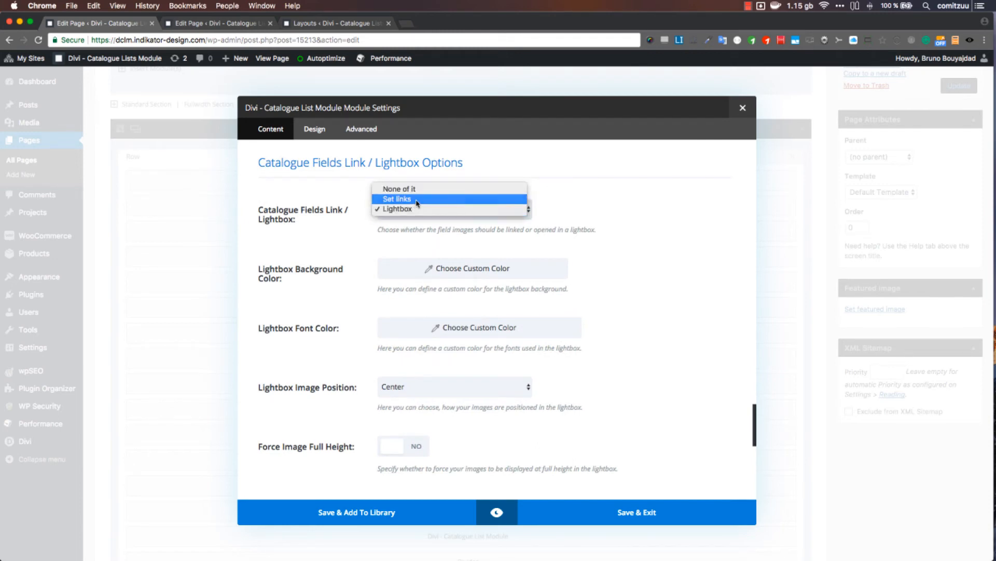
{"action": "left_click", "coordinate": [418, 204]}
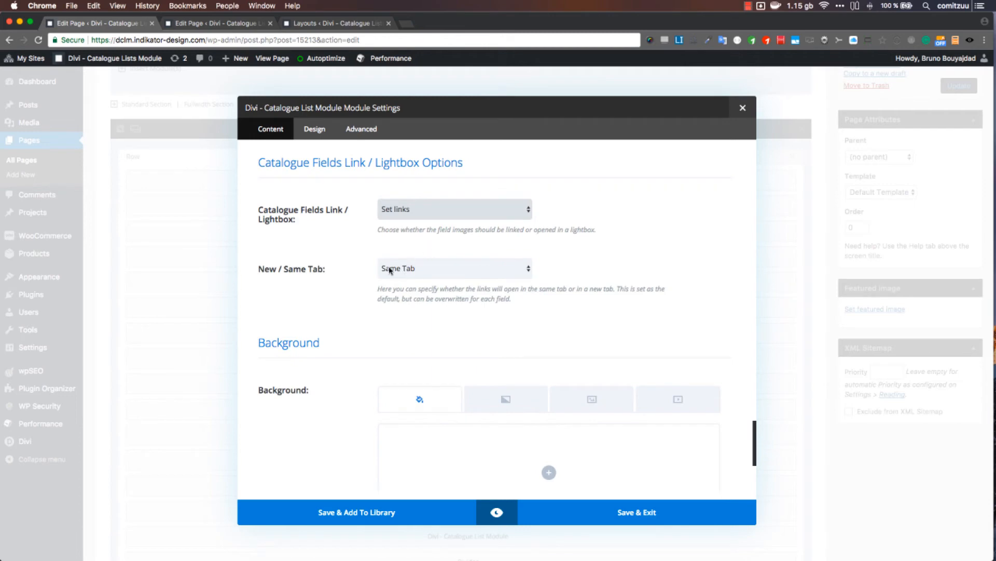
{"action": "left_click", "coordinate": [423, 269]}
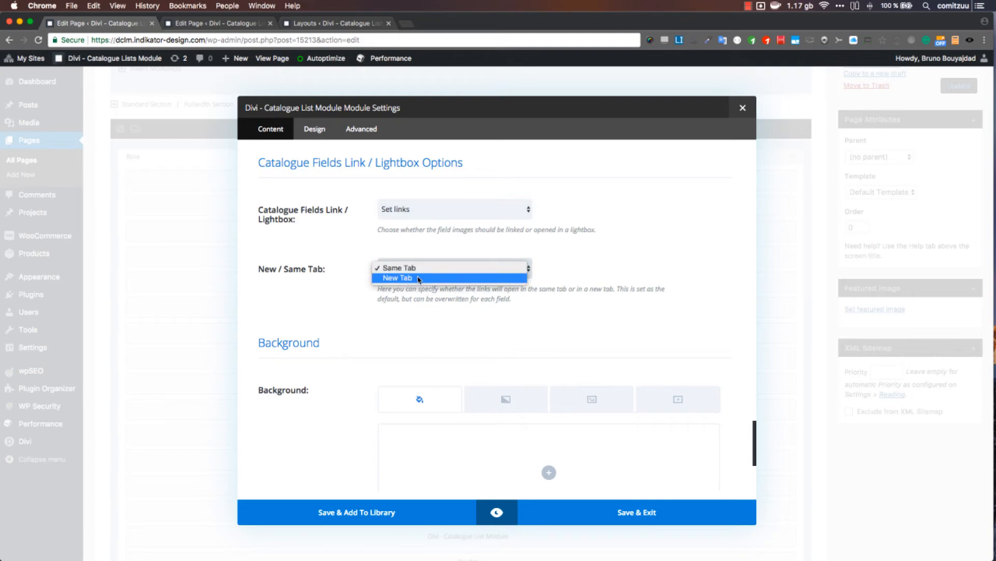
{"action": "left_click", "coordinate": [383, 266]}
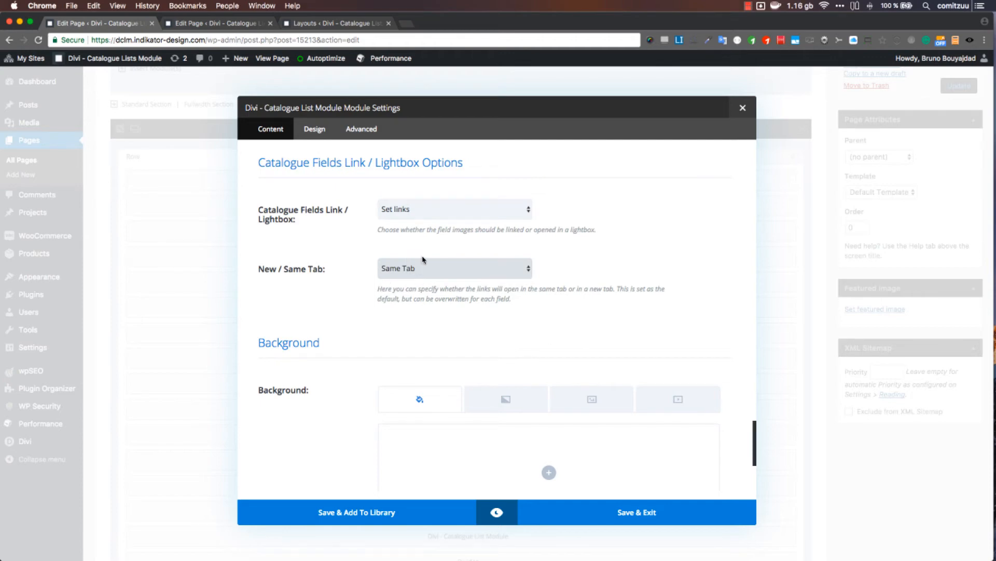
Reopen the Pellentesque in ipsum item's settings and review Link this field, Manual Catalogue Field Link and New / Same Tab.
{"action": "scroll", "coordinate": [422, 257], "scroll_direction": "up", "scroll_amount": 7}
{"action": "scroll", "coordinate": [418, 253], "scroll_direction": "down", "scroll_amount": 5}
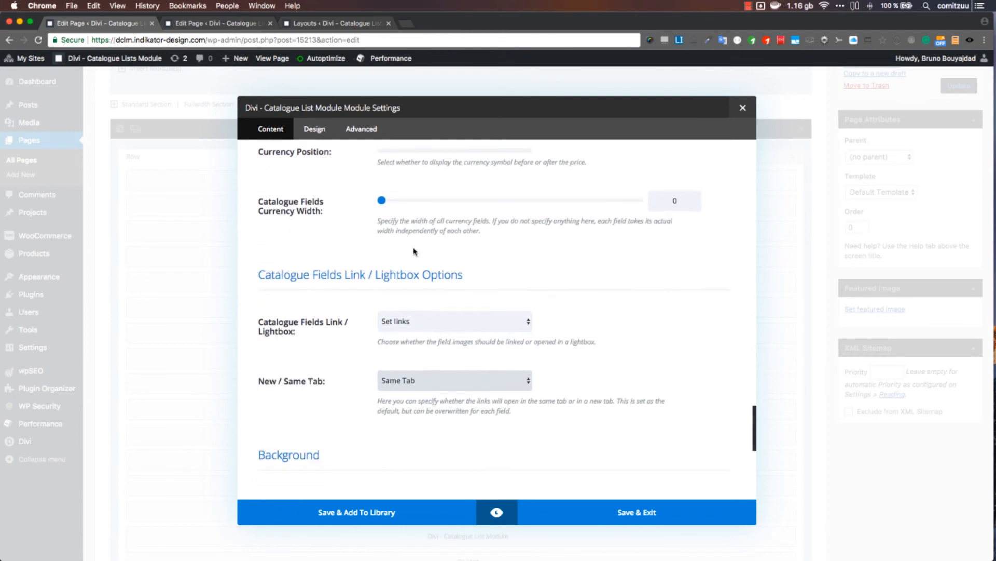
{"action": "scroll", "coordinate": [394, 323], "scroll_direction": "up", "scroll_amount": 2}
{"action": "scroll", "coordinate": [395, 323], "scroll_direction": "down", "scroll_amount": 10}
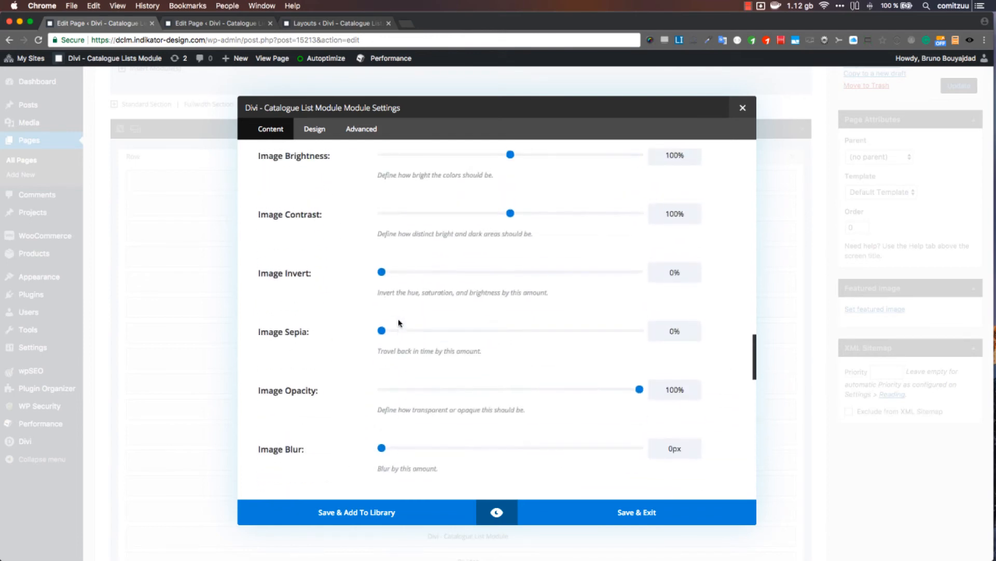
{"action": "scroll", "coordinate": [398, 322], "scroll_direction": "up", "scroll_amount": 8}
{"action": "scroll", "coordinate": [399, 323], "scroll_direction": "up", "scroll_amount": 6}
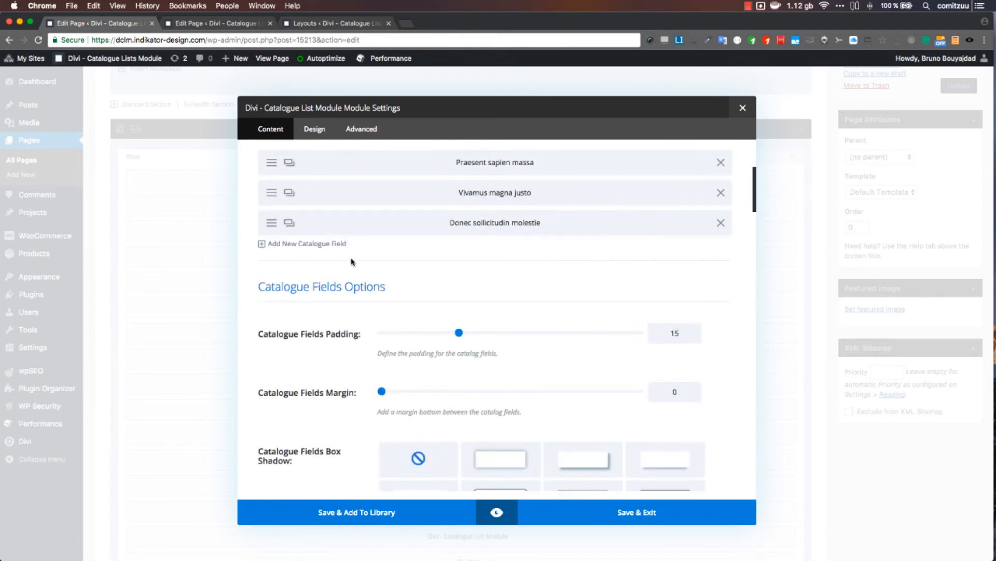
{"action": "scroll", "coordinate": [346, 235], "scroll_direction": "up", "scroll_amount": 3}
{"action": "left_click", "coordinate": [273, 180]}
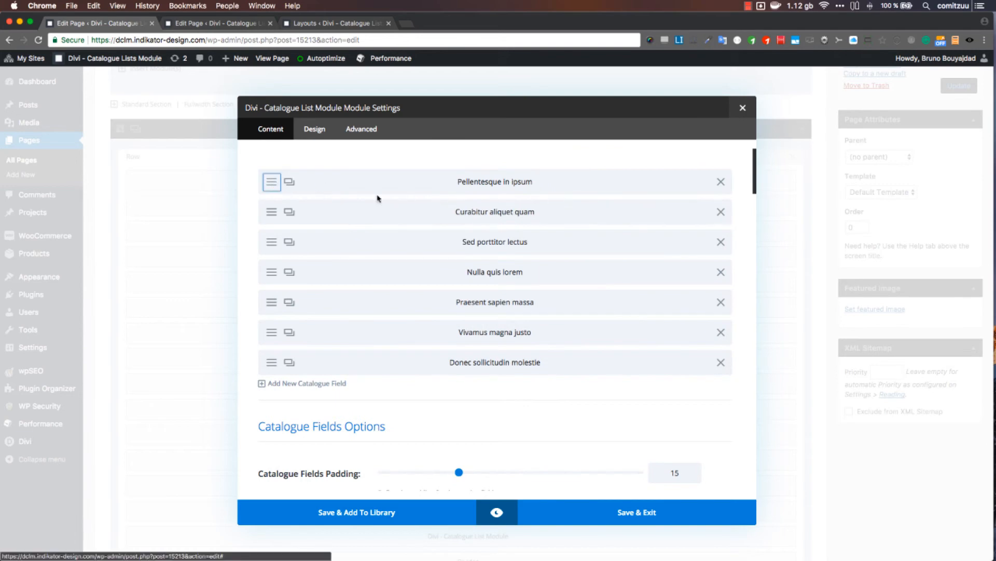
{"action": "scroll", "coordinate": [388, 329], "scroll_direction": "down", "scroll_amount": 10}
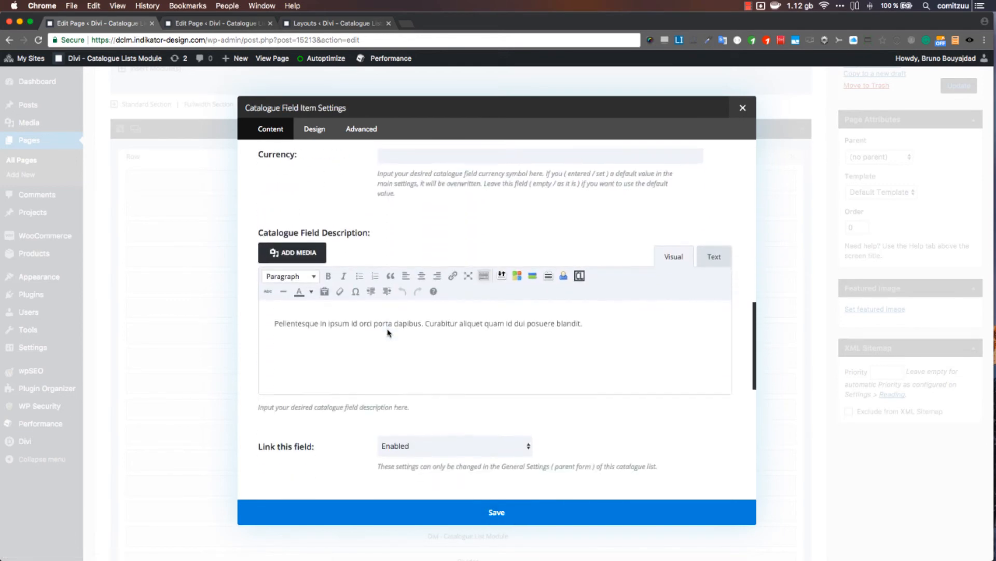
{"action": "scroll", "coordinate": [388, 326], "scroll_direction": "down", "scroll_amount": 2}
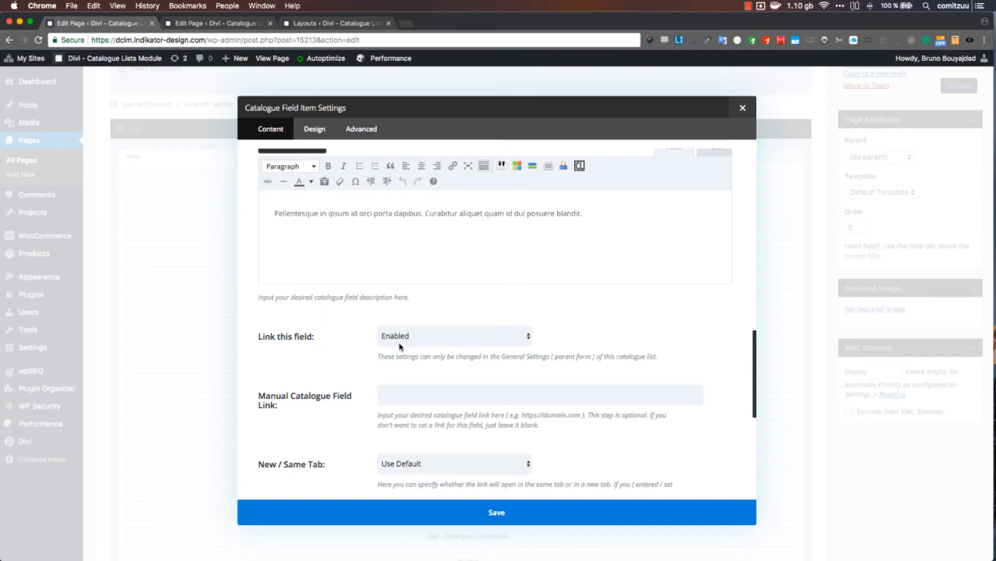
{"action": "scroll", "coordinate": [379, 302], "scroll_direction": "down", "scroll_amount": 2}
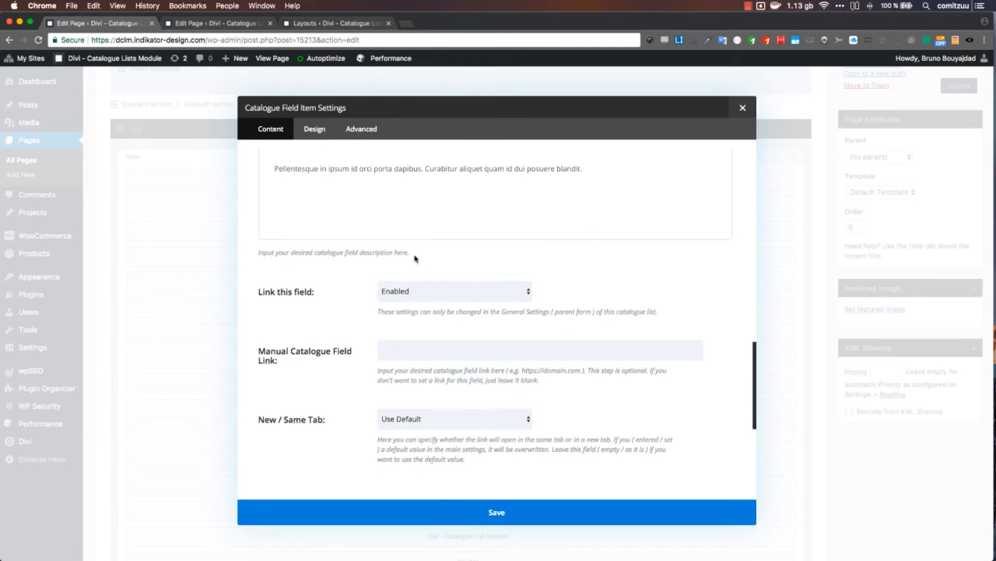
{"action": "scroll", "coordinate": [390, 283], "scroll_direction": "down", "scroll_amount": 2}
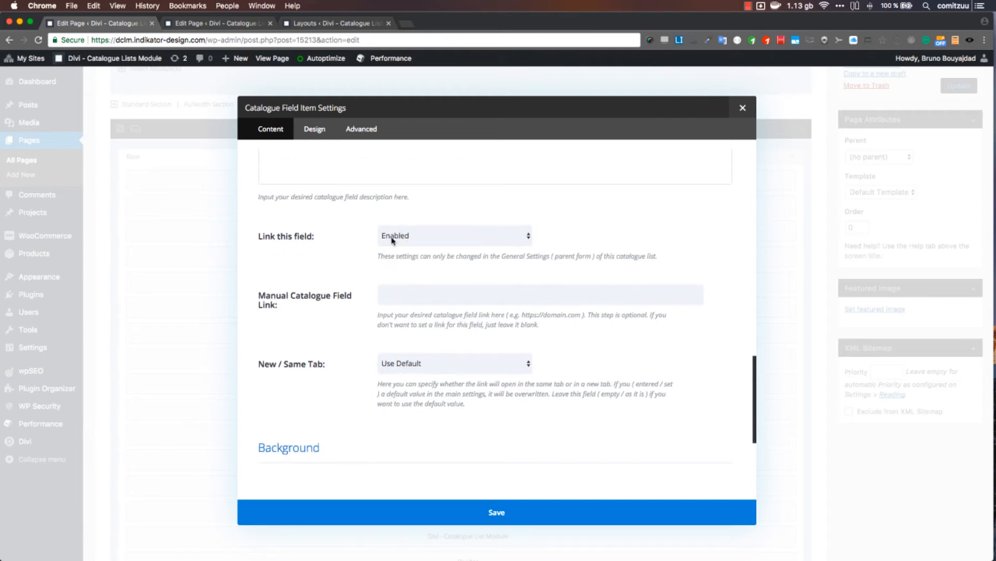
{"action": "left_click", "coordinate": [201, 41]}
{"action": "left_click", "coordinate": [207, 40]}
{"action": "left_click_drag", "start_coordinate": [208, 40], "coordinate": [84, 40]}
{"action": "key", "text": "super+c"}
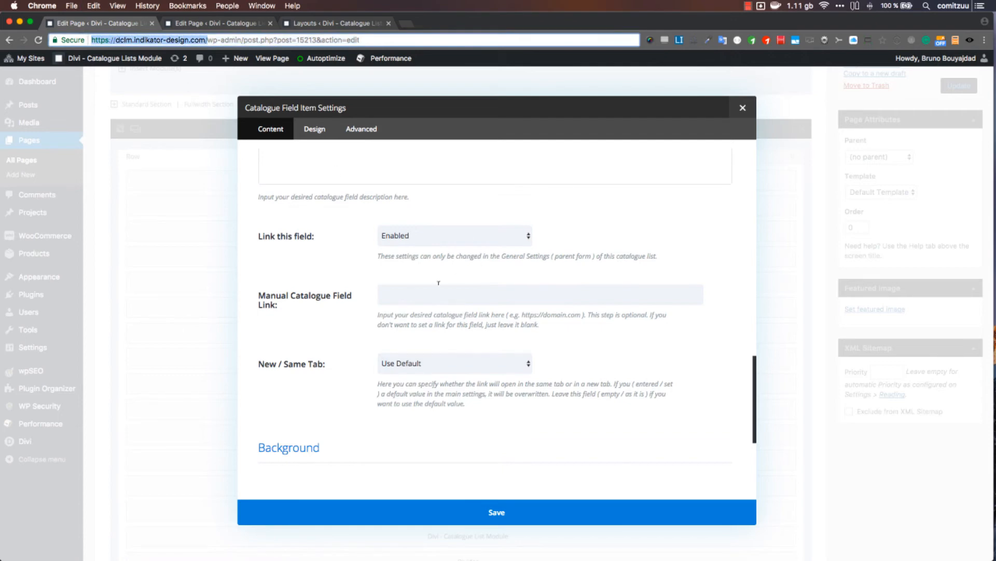
{"action": "left_click", "coordinate": [390, 294]}
{"action": "key", "text": "super+v"}
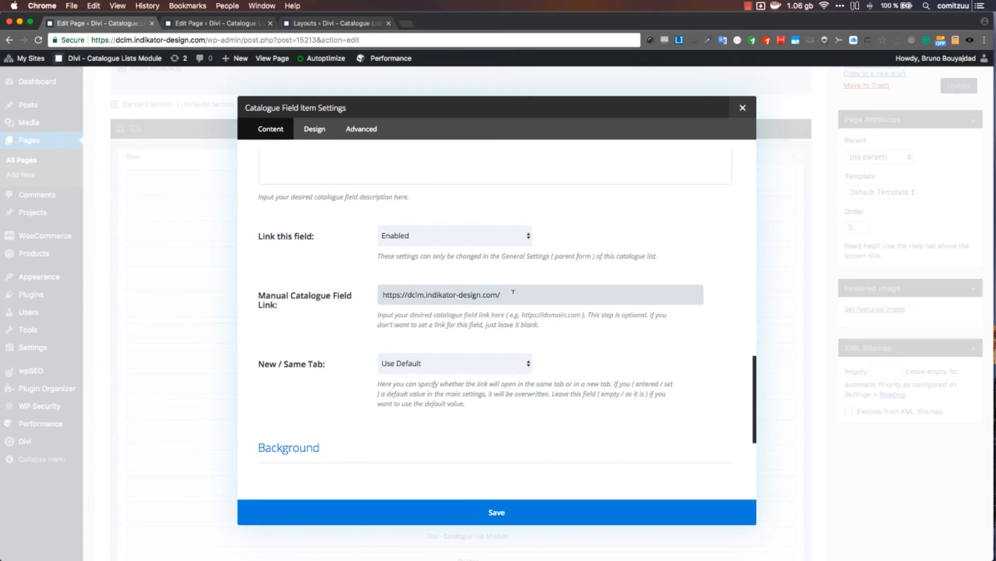
Inspect the item's New / Same Tab choices without picking another one, and bring its Background settings into view.
{"action": "scroll", "coordinate": [423, 309], "scroll_direction": "down", "scroll_amount": 2}
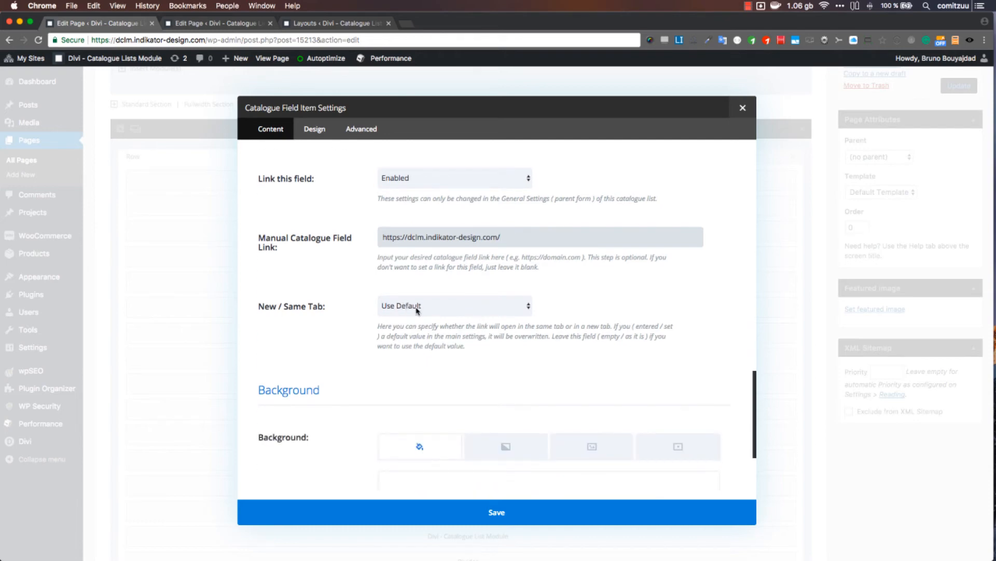
{"action": "left_click", "coordinate": [417, 309]}
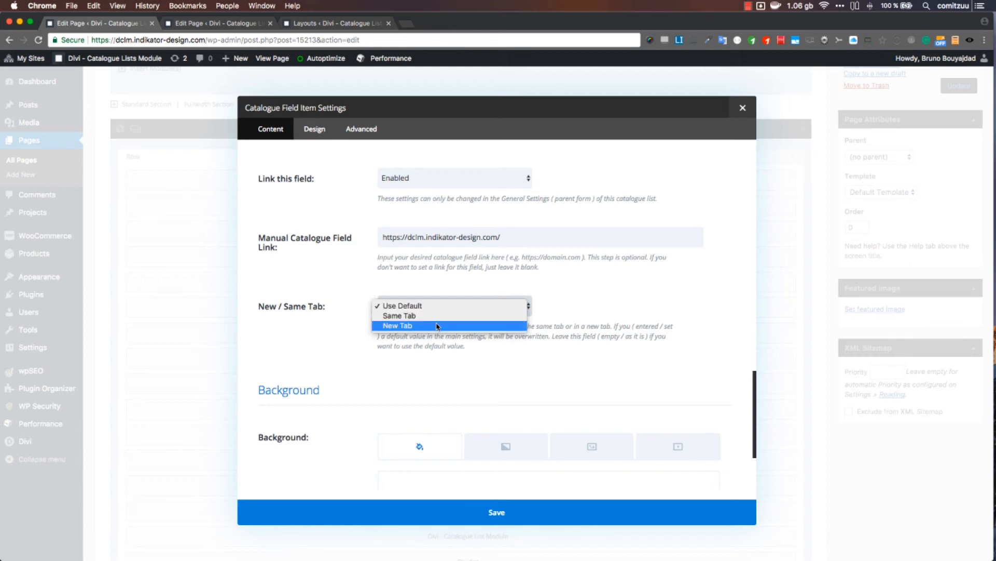
{"action": "left_click", "coordinate": [388, 365]}
{"action": "scroll", "coordinate": [388, 365], "scroll_direction": "down", "scroll_amount": 5}
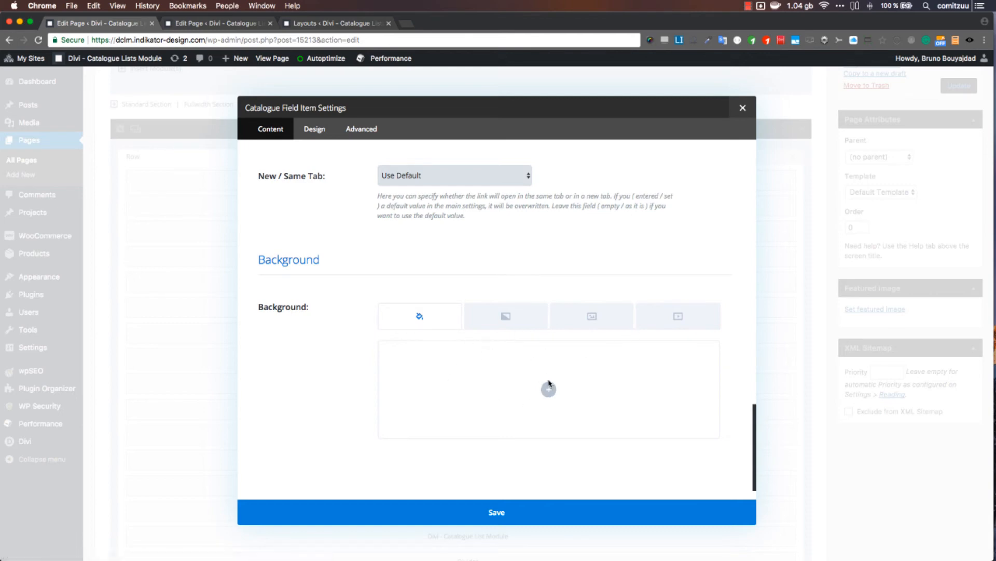
Glance at the published advanced lists in Opera, and review the Color Options in the item's design settings back in Chrome.
{"action": "key", "text": "super+Tab"}
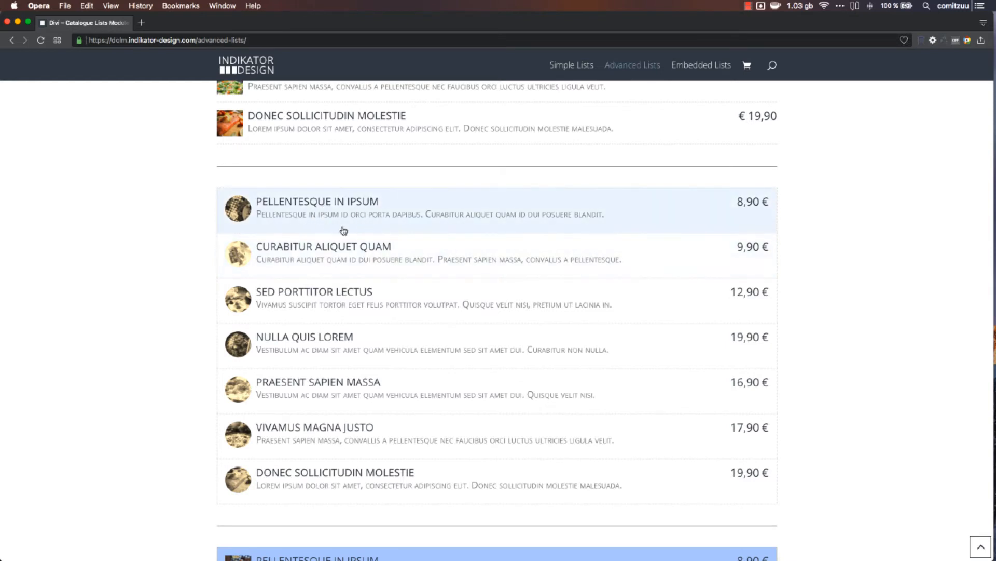
{"action": "key", "text": "super+Tab"}
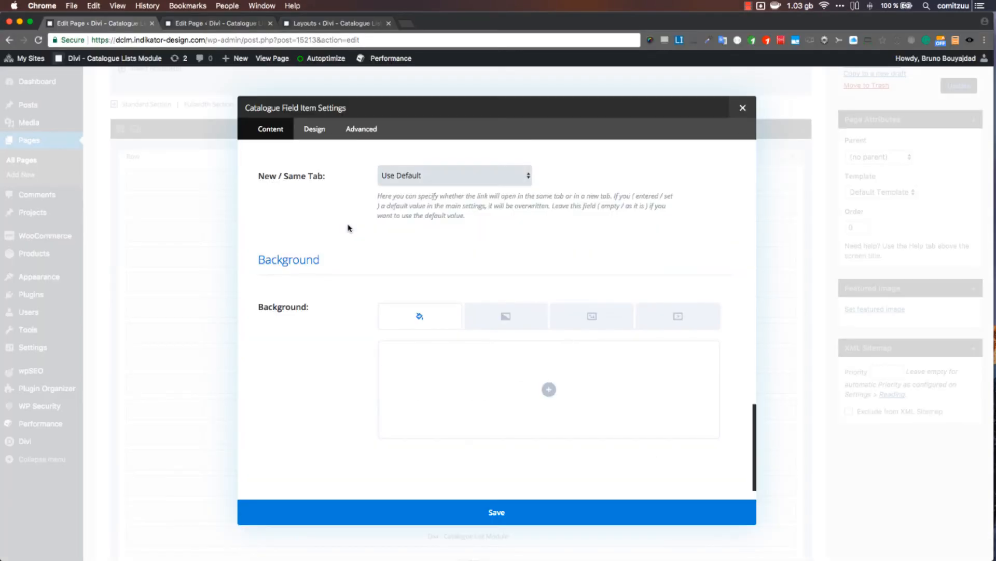
{"action": "left_click", "coordinate": [317, 130]}
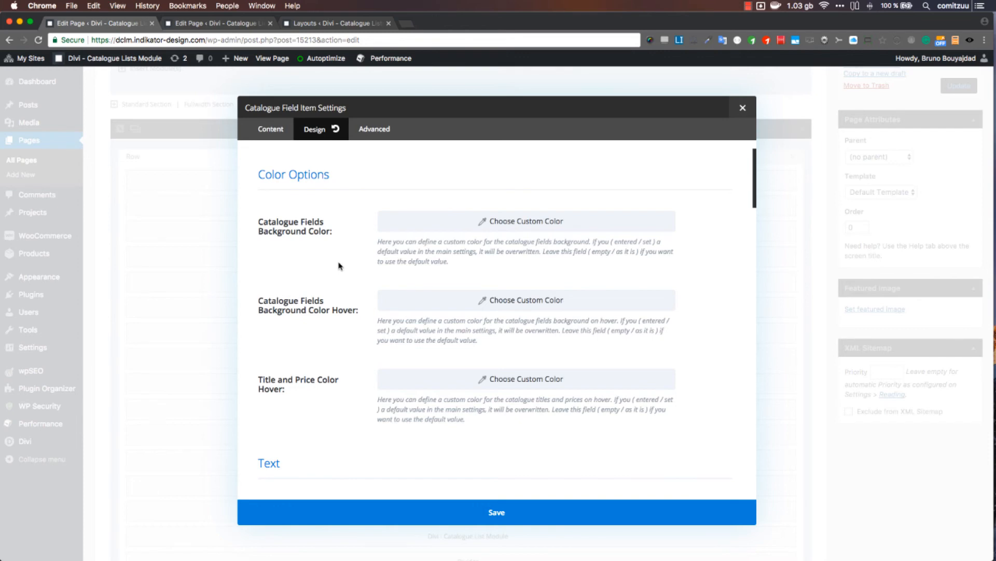
{"action": "scroll", "coordinate": [339, 267], "scroll_direction": "down", "scroll_amount": 1}
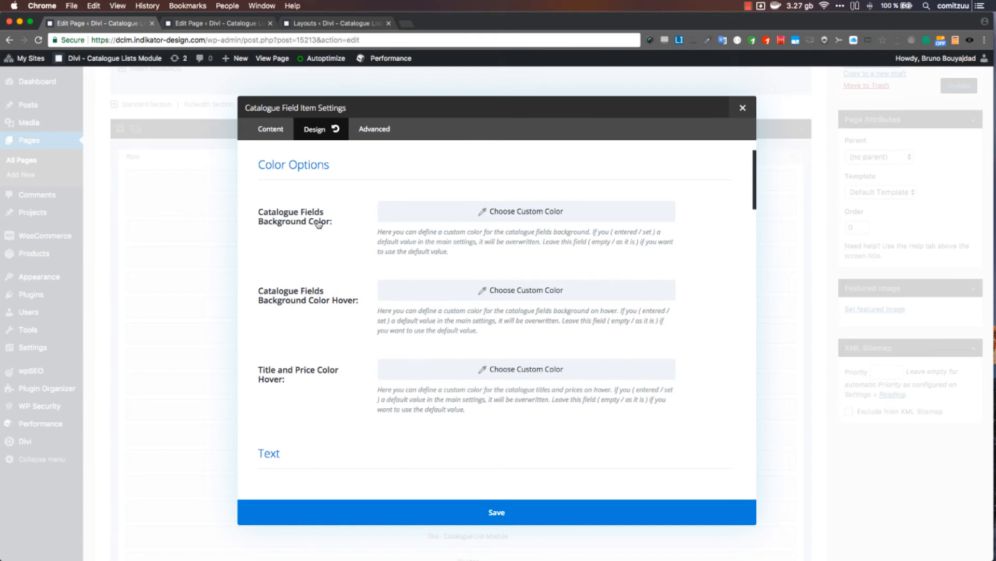
{"action": "scroll", "coordinate": [345, 231], "scroll_direction": "down", "scroll_amount": 2}
{"action": "scroll", "coordinate": [368, 286], "scroll_direction": "down", "scroll_amount": 2}
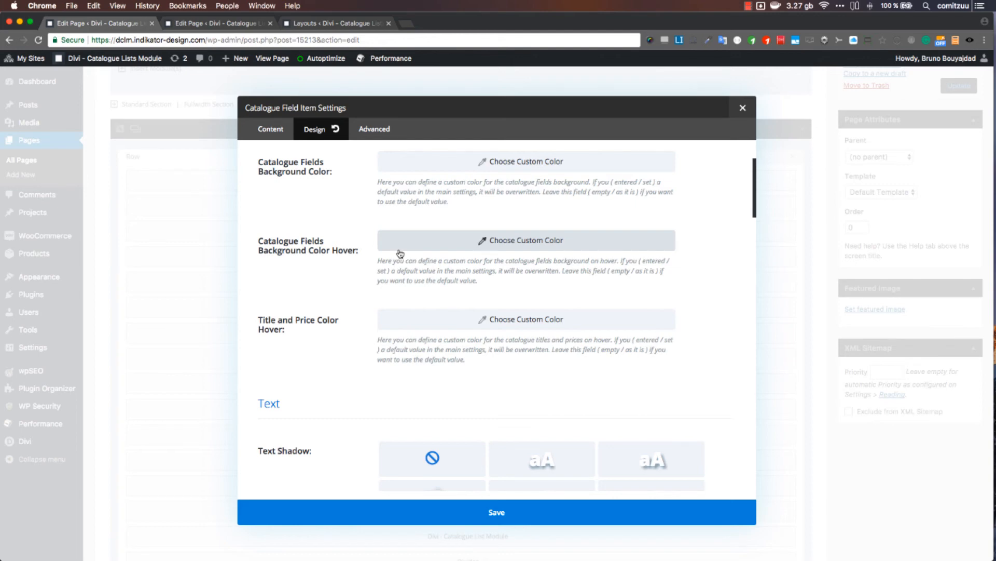
{"action": "scroll", "coordinate": [400, 253], "scroll_direction": "down", "scroll_amount": 2}
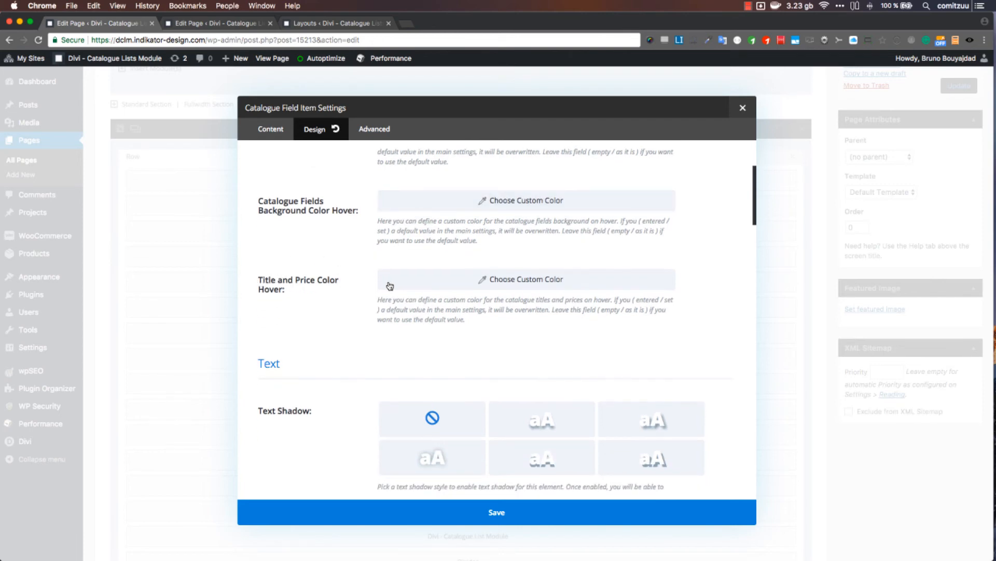
Review the item's remaining design settings: Text, Sizing, Spacing, Border, Box Shadow and Filters, down to Blend Mode.
{"action": "scroll", "coordinate": [345, 329], "scroll_direction": "down", "scroll_amount": 7}
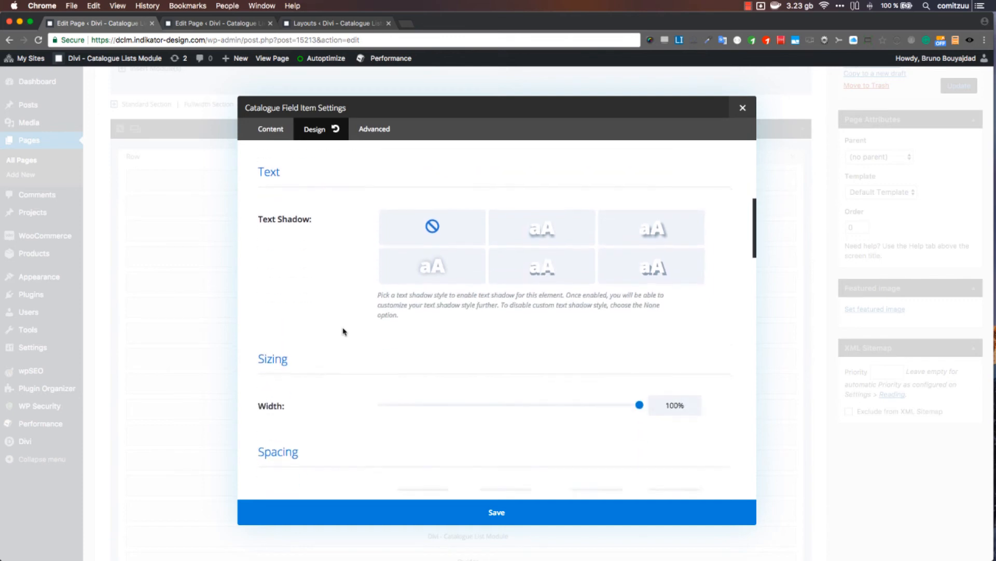
{"action": "scroll", "coordinate": [344, 330], "scroll_direction": "down", "scroll_amount": 3}
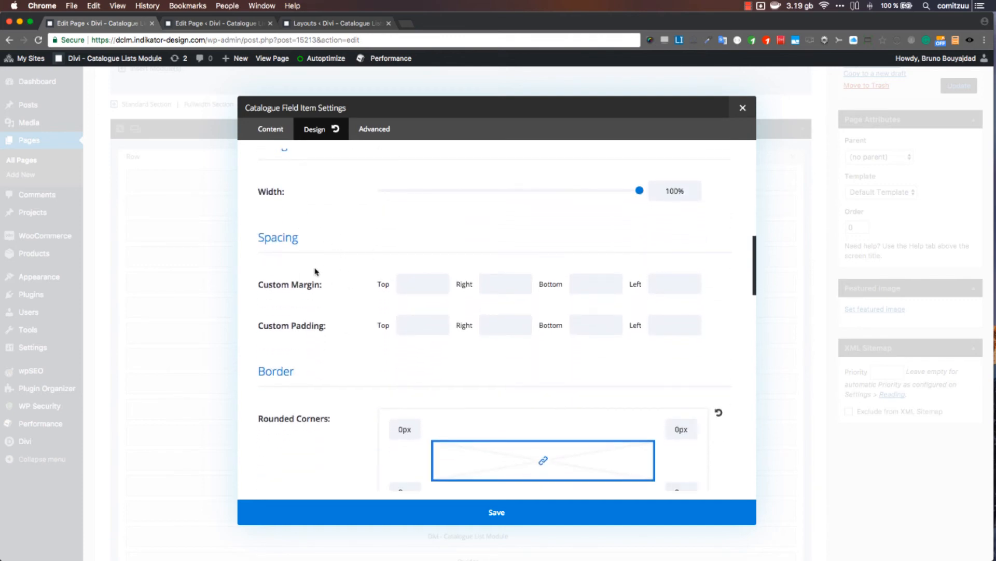
{"action": "scroll", "coordinate": [344, 308], "scroll_direction": "down", "scroll_amount": 5}
{"action": "scroll", "coordinate": [345, 309], "scroll_direction": "down", "scroll_amount": 2}
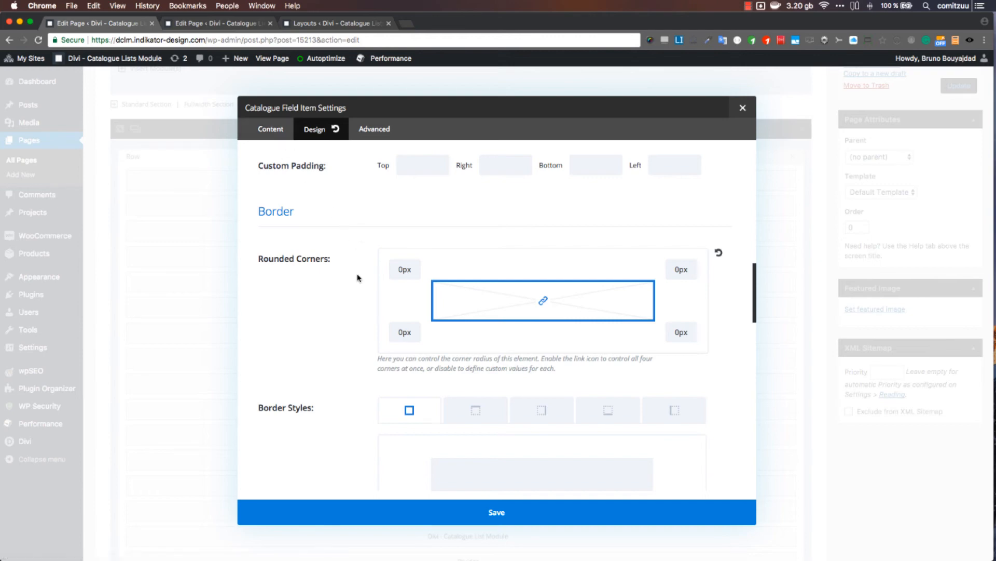
{"action": "scroll", "coordinate": [357, 280], "scroll_direction": "down", "scroll_amount": 5}
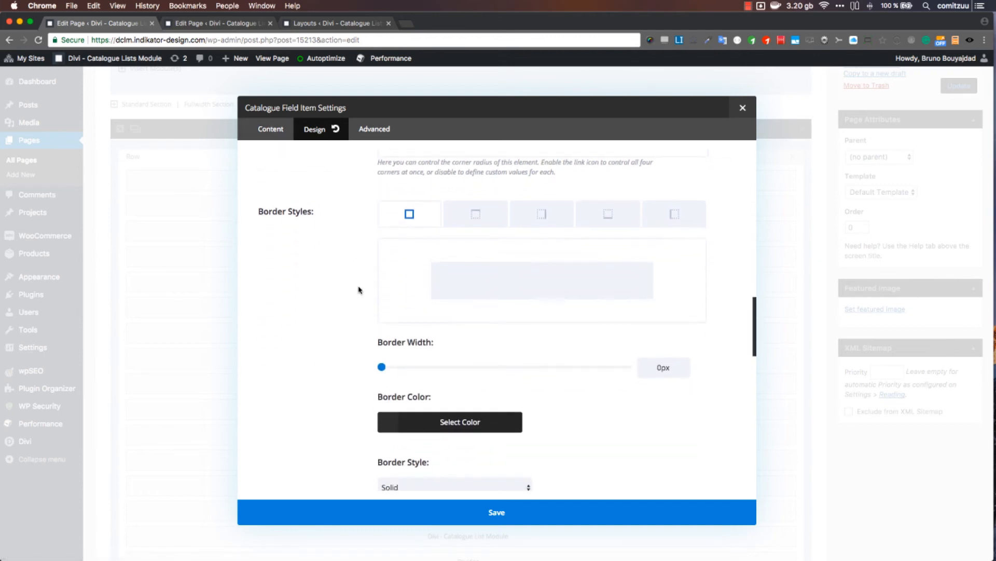
{"action": "scroll", "coordinate": [358, 290], "scroll_direction": "down", "scroll_amount": 10}
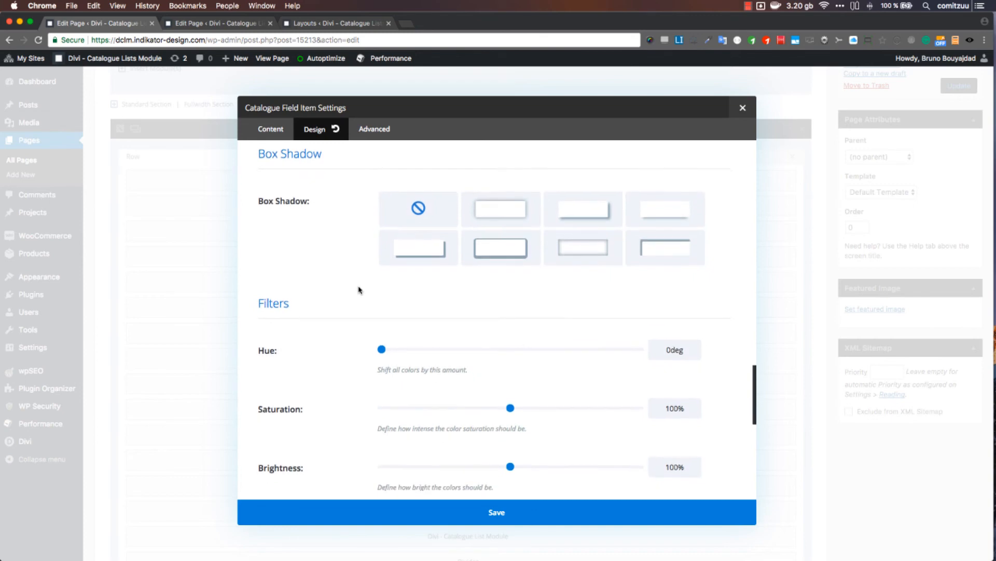
{"action": "scroll", "coordinate": [359, 289], "scroll_direction": "up", "scroll_amount": 2}
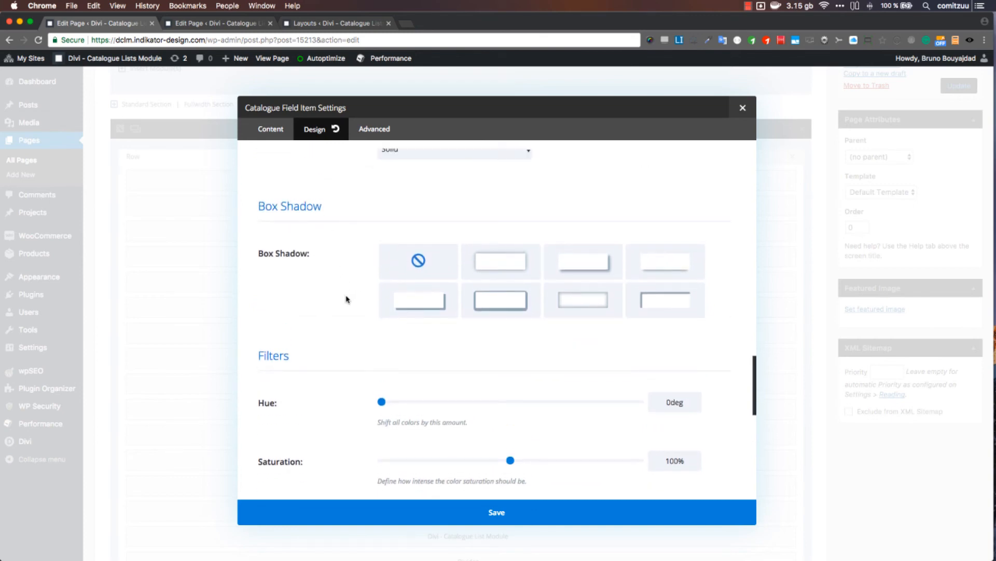
{"action": "scroll", "coordinate": [347, 299], "scroll_direction": "down", "scroll_amount": 6}
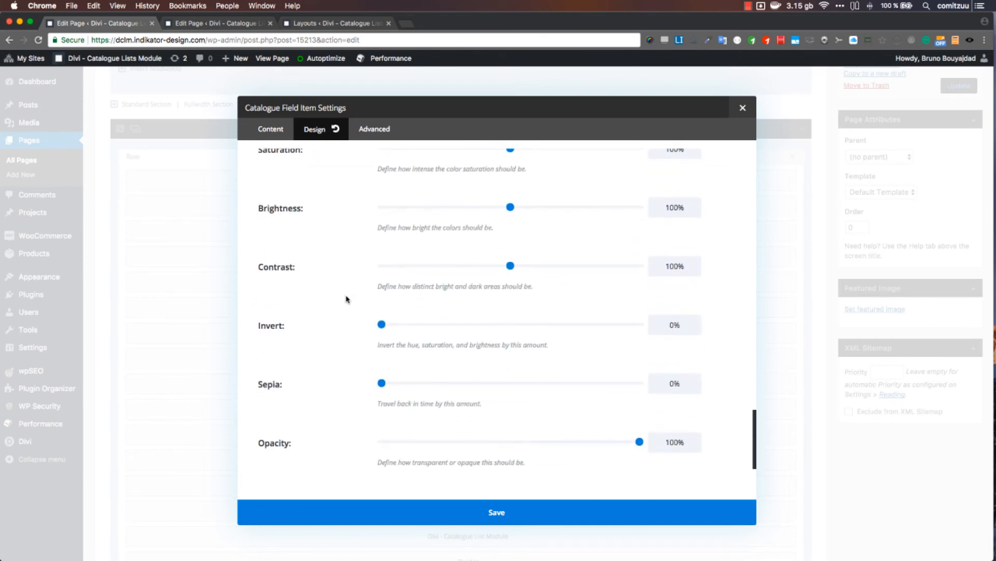
{"action": "scroll", "coordinate": [346, 300], "scroll_direction": "down", "scroll_amount": 3}
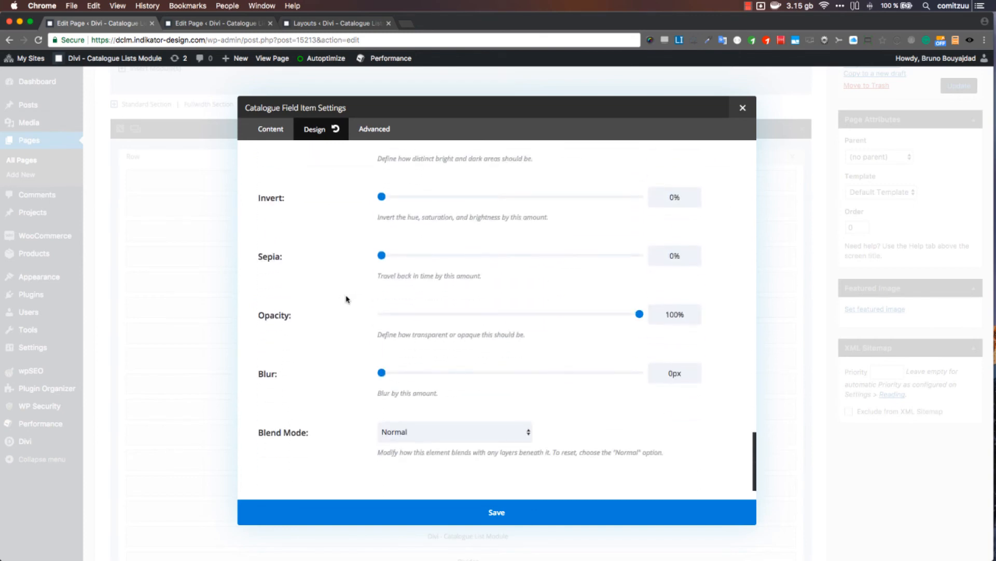
Review the item's CSS ID & Classes and Custom CSS fields, down to Catalogue Description.
{"action": "left_click", "coordinate": [374, 137]}
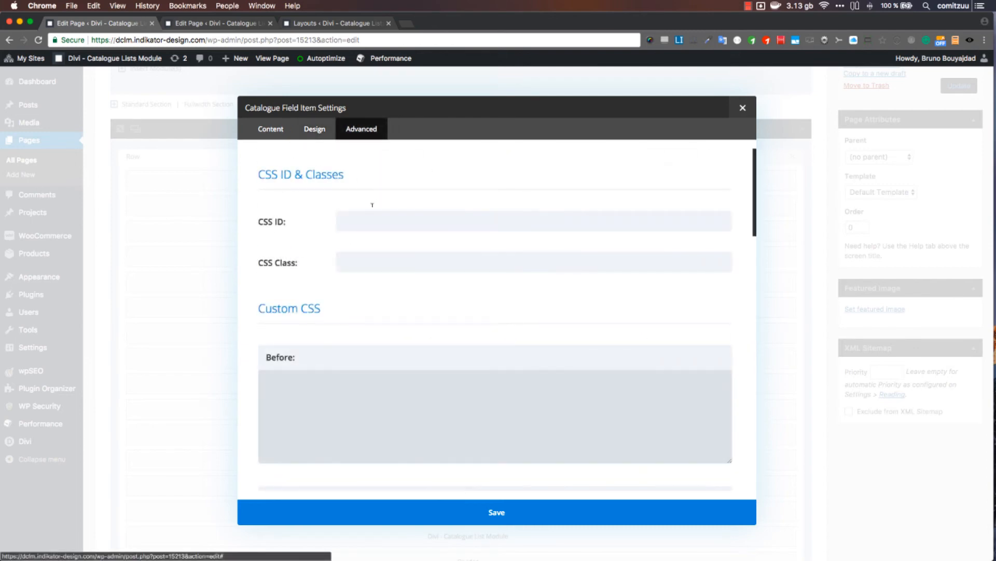
{"action": "scroll", "coordinate": [386, 326], "scroll_direction": "down", "scroll_amount": 12}
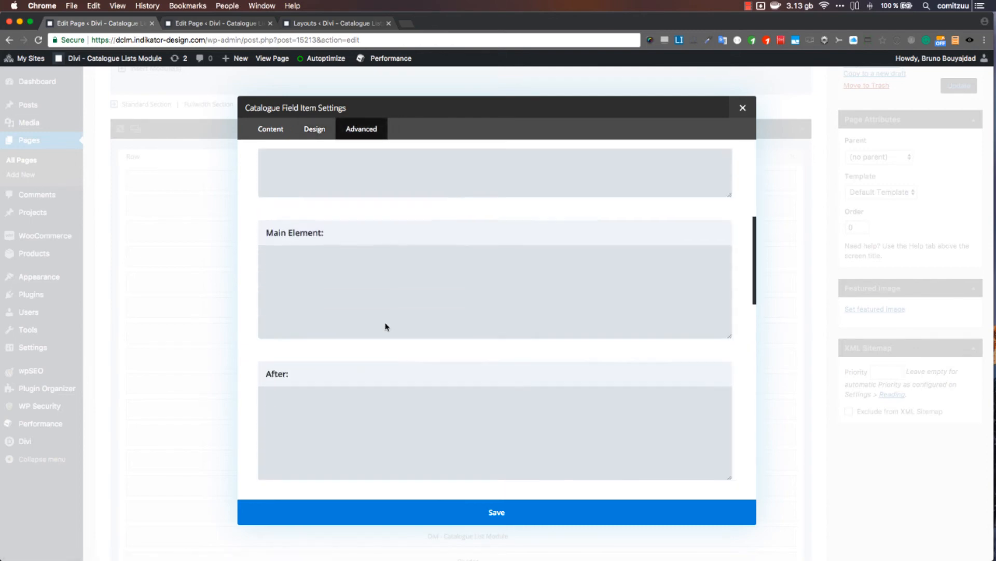
{"action": "scroll", "coordinate": [386, 321], "scroll_direction": "down", "scroll_amount": 3}
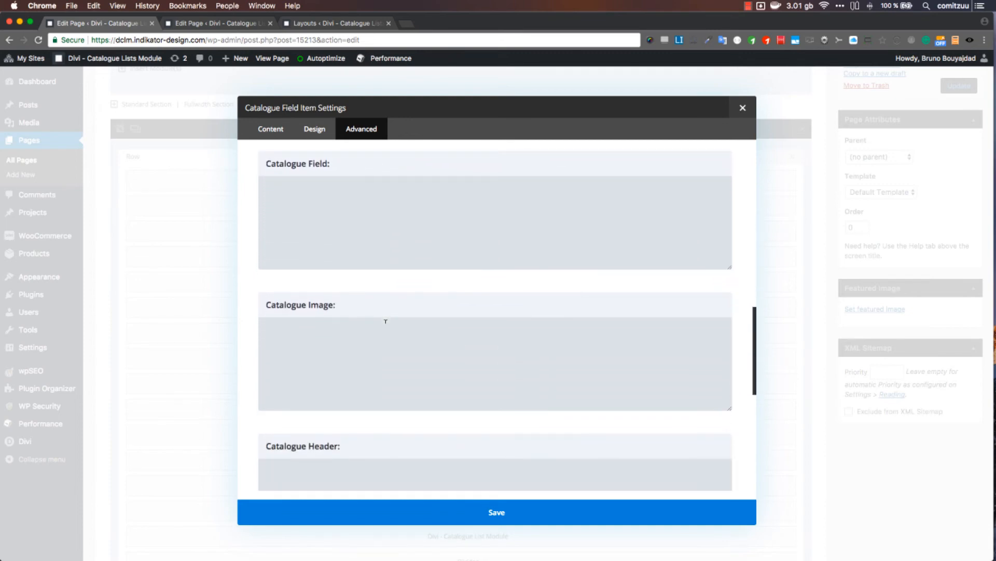
{"action": "scroll", "coordinate": [385, 321], "scroll_direction": "down", "scroll_amount": 3}
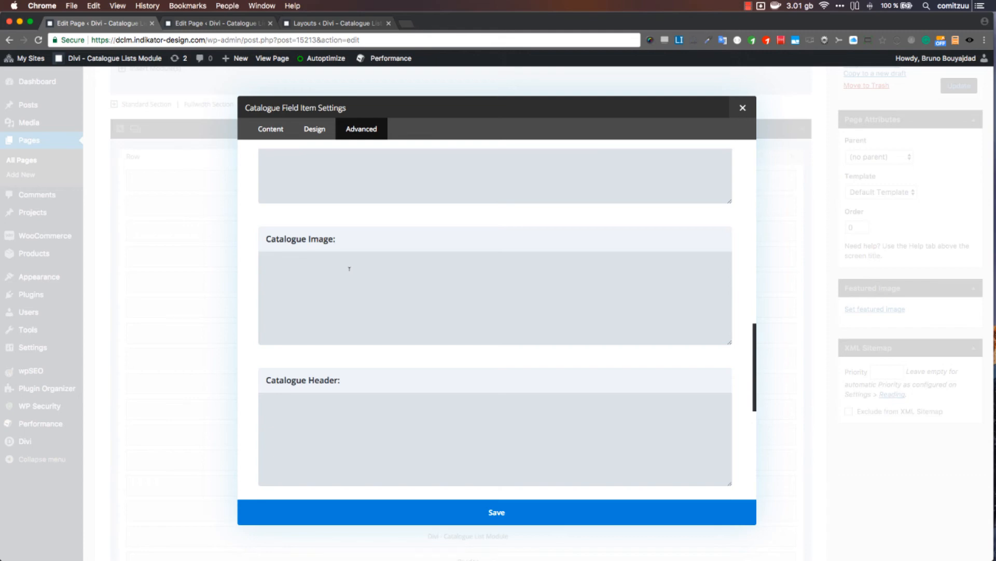
{"action": "scroll", "coordinate": [349, 268], "scroll_direction": "down", "scroll_amount": 8}
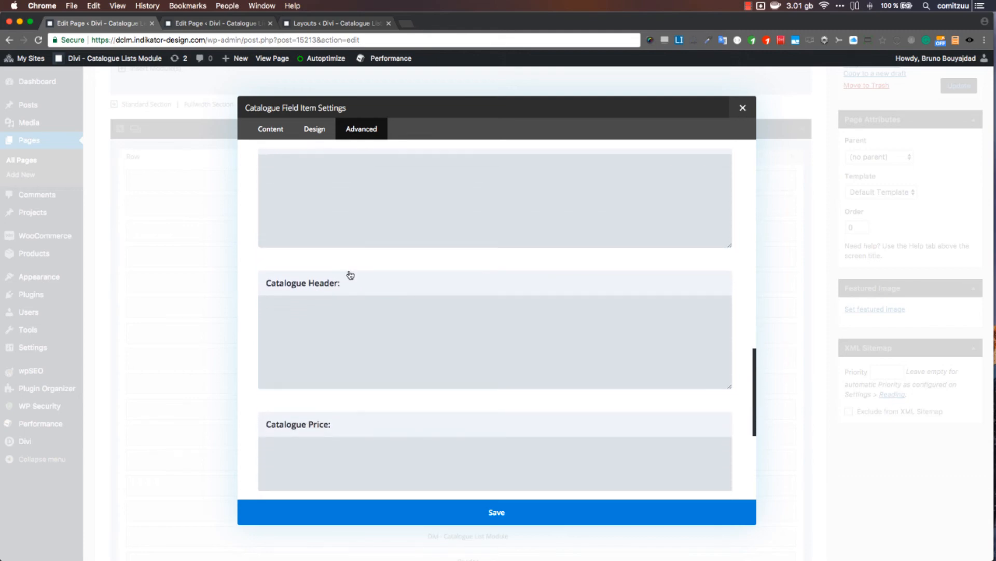
{"action": "scroll", "coordinate": [350, 275], "scroll_direction": "down", "scroll_amount": 5}
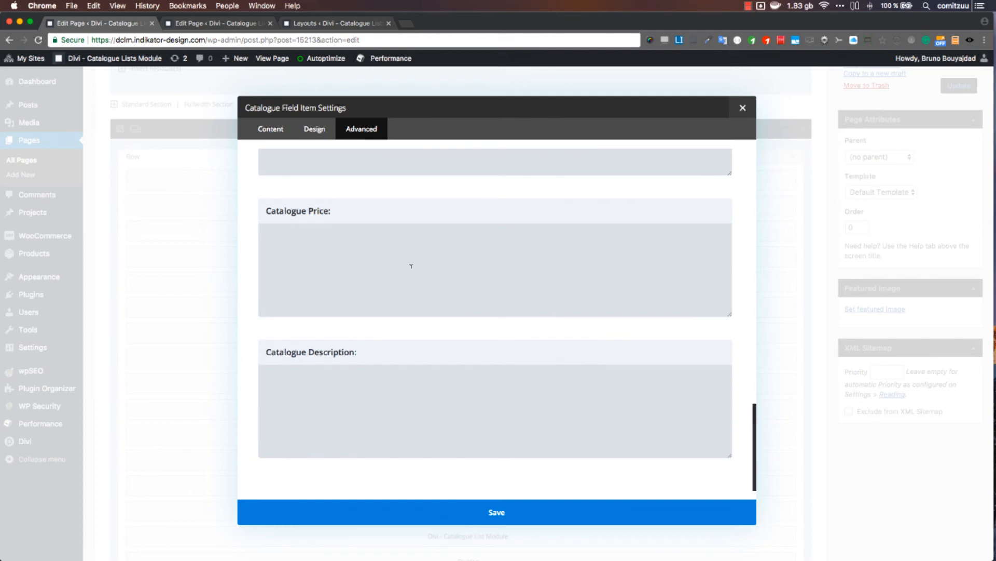
Switch to Opera, open the Embedded Lists demo page and examine its introduction and the tabbed lists.
{"action": "key", "text": "super+Tab"}
{"action": "key", "text": "super+Tab"}
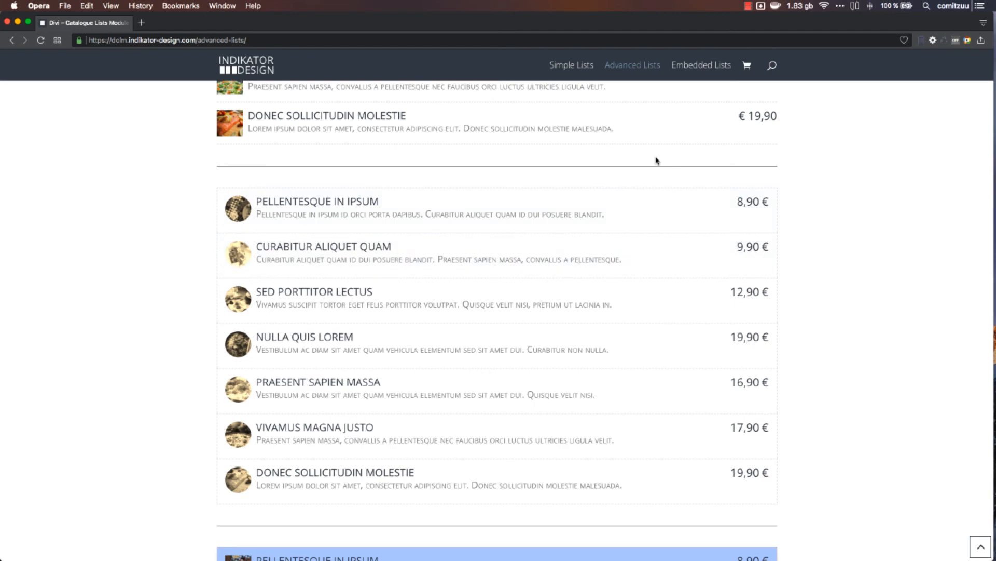
{"action": "scroll", "coordinate": [656, 161], "scroll_direction": "up", "scroll_amount": 10}
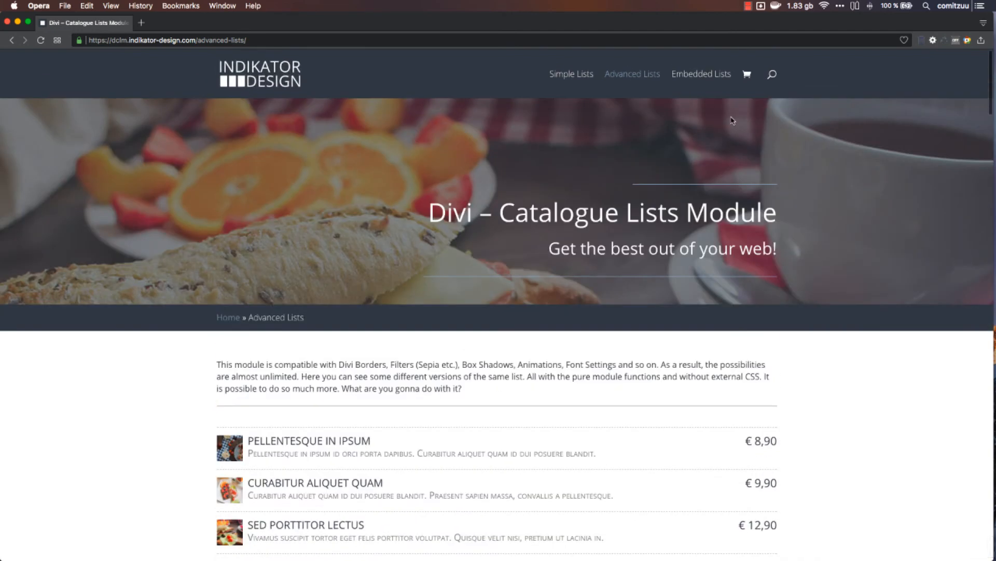
{"action": "left_click", "coordinate": [700, 75]}
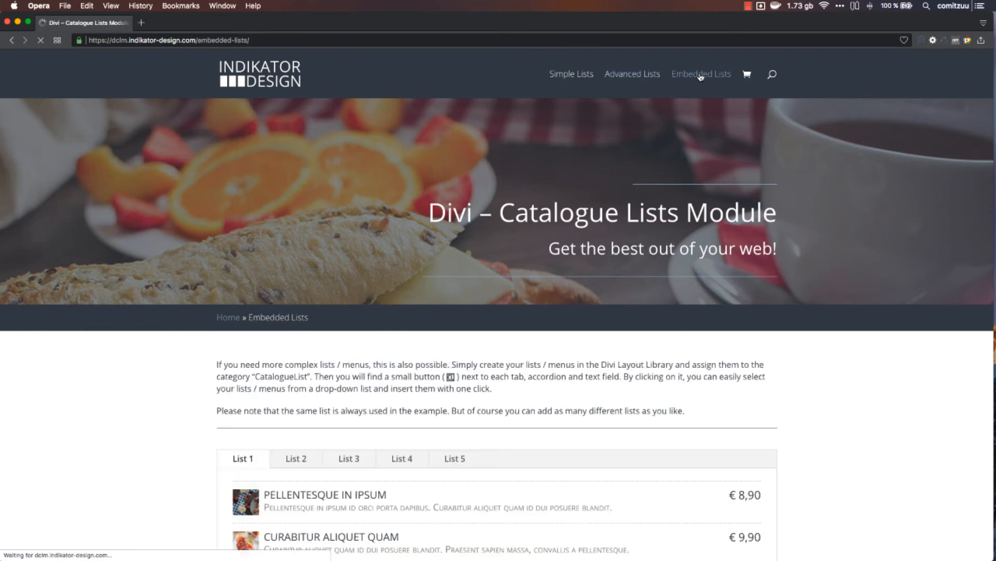
{"action": "scroll", "coordinate": [146, 322], "scroll_direction": "down", "scroll_amount": 10}
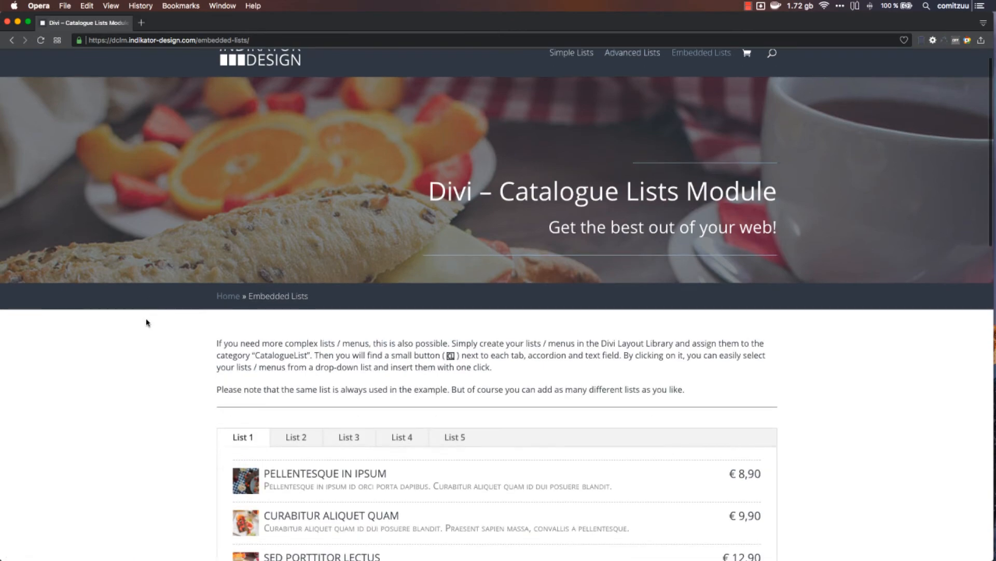
{"action": "scroll", "coordinate": [146, 322], "scroll_direction": "up", "scroll_amount": 6}
{"action": "scroll", "coordinate": [146, 322], "scroll_direction": "up", "scroll_amount": 1}
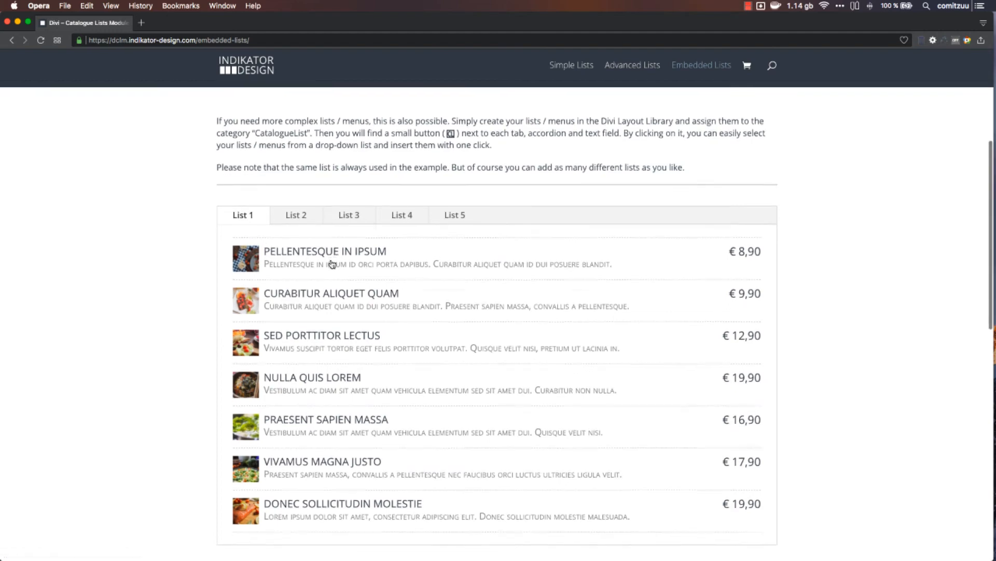
{"action": "scroll", "coordinate": [335, 283], "scroll_direction": "down", "scroll_amount": 5}
{"action": "scroll", "coordinate": [333, 264], "scroll_direction": "up", "scroll_amount": 4}
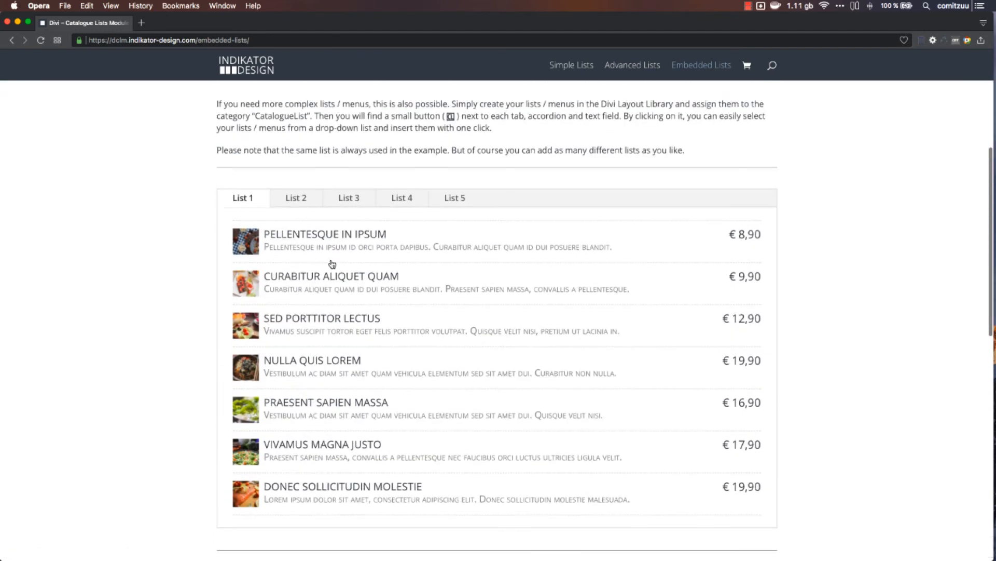
{"action": "scroll", "coordinate": [332, 264], "scroll_direction": "down", "scroll_amount": 8}
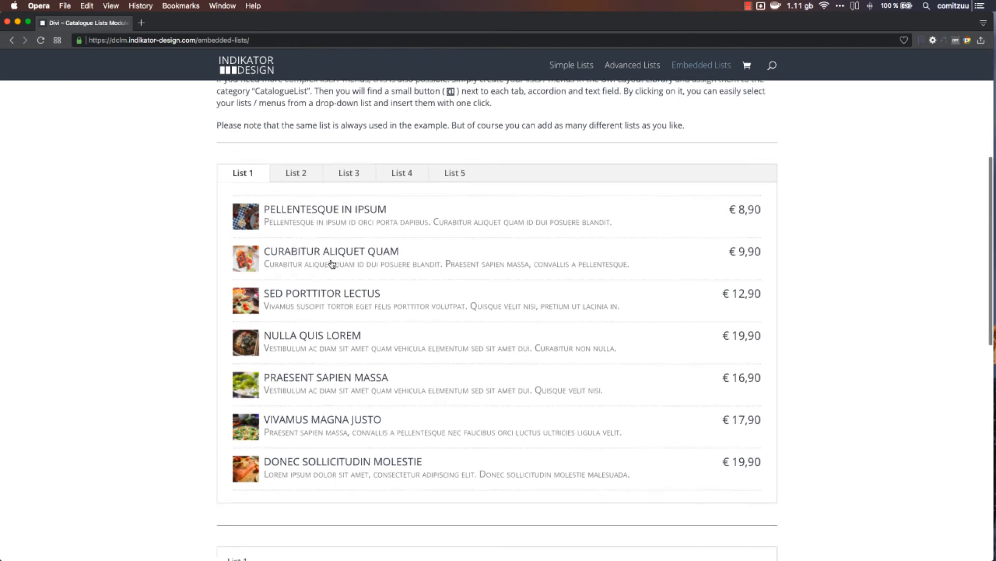
Return to Chrome and close the catalogue field item settings and the module settings without saving.
{"action": "key", "text": "super+Tab"}
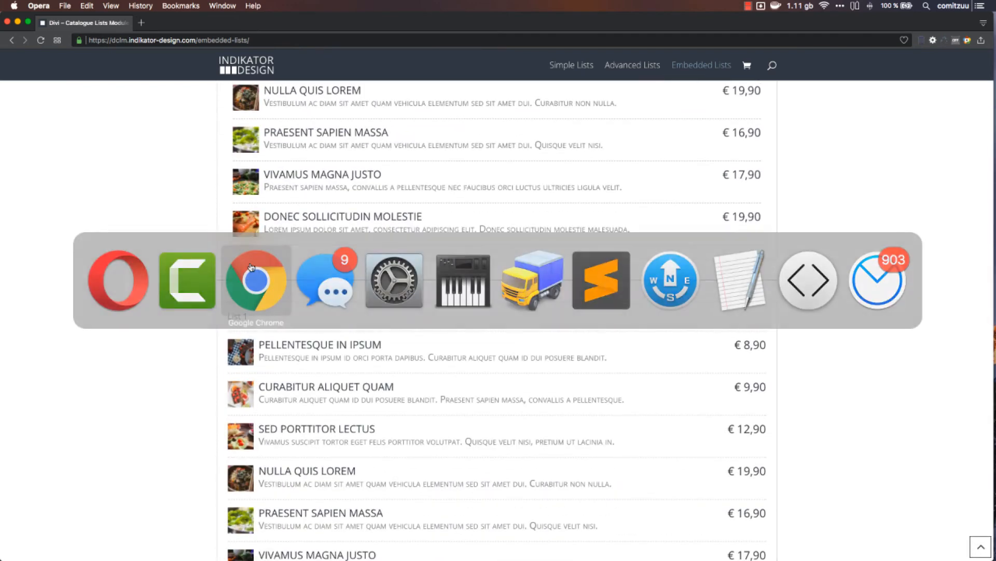
{"action": "left_click", "coordinate": [243, 262]}
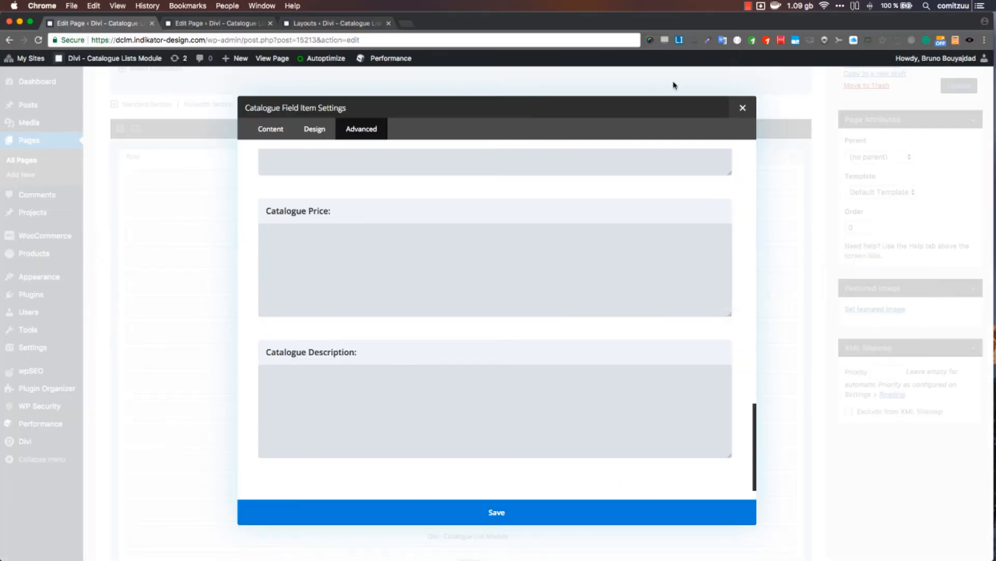
{"action": "left_click", "coordinate": [743, 107]}
{"action": "left_click", "coordinate": [743, 107]}
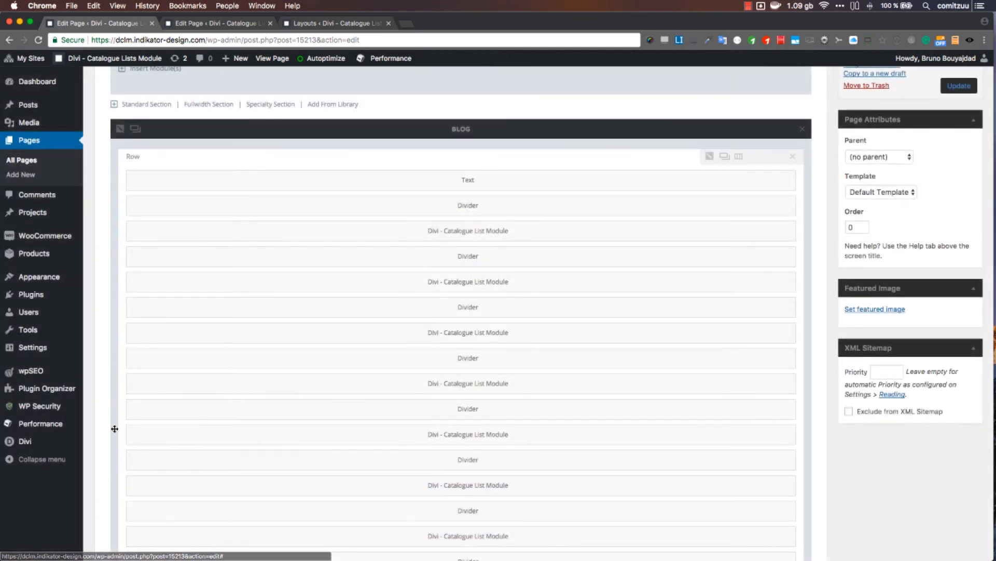
Inspect the CatalogueList menus in the Divi Library, and show the Tabs and Accordion modules in the Embedded Lists page editor.
{"action": "mouse_move", "coordinate": [41, 441]}
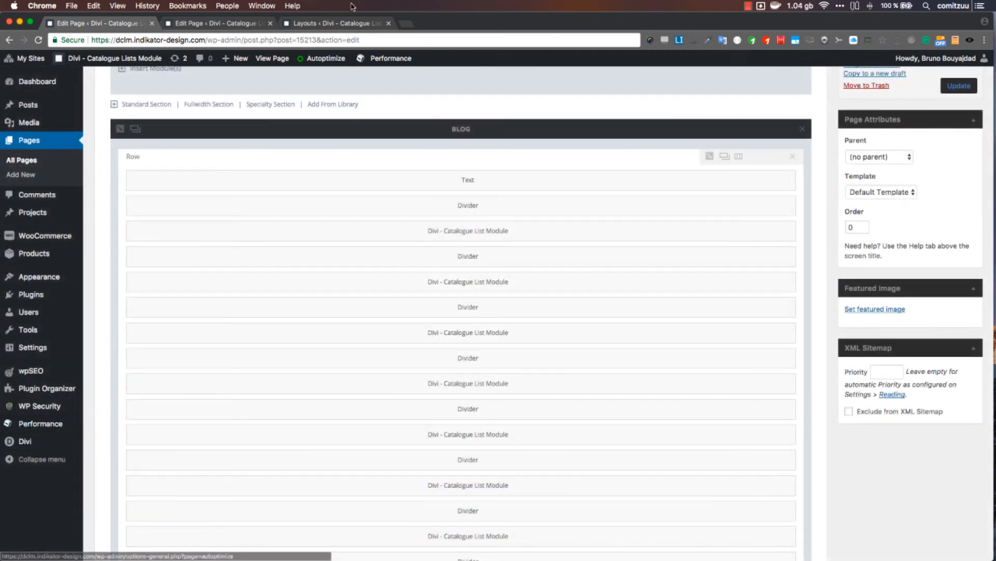
{"action": "left_click", "coordinate": [333, 25]}
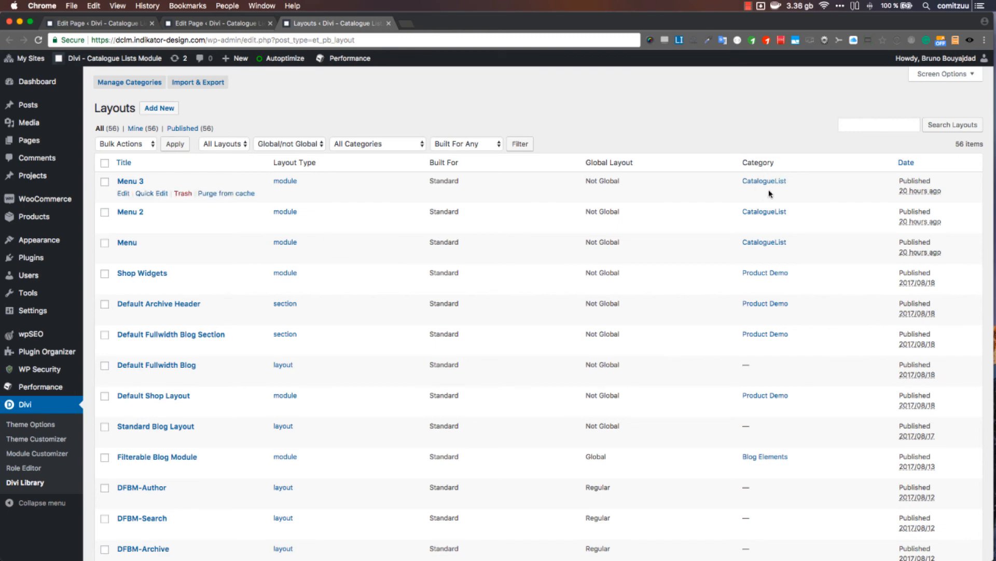
{"action": "left_click", "coordinate": [196, 24]}
{"action": "scroll", "coordinate": [388, 149], "scroll_direction": "down", "scroll_amount": 10}
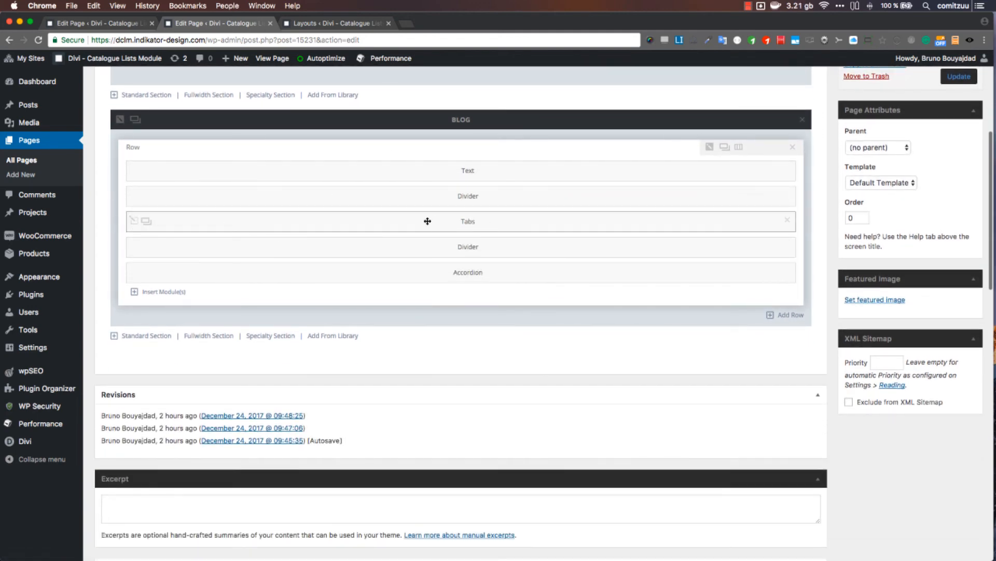
Switch to Opera and reload the published Embedded Lists page.
{"action": "key", "text": "super+Tab"}
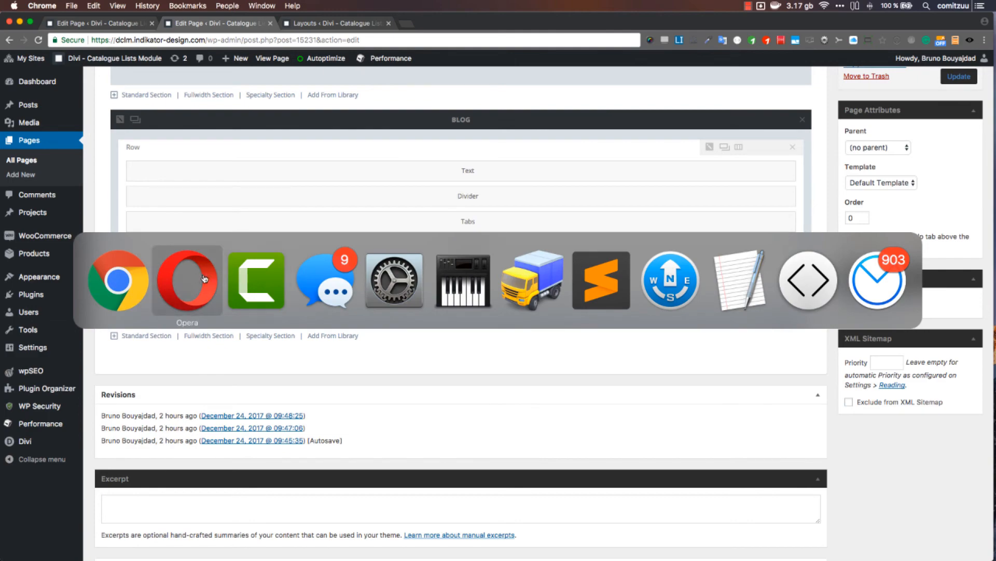
{"action": "key", "text": "super+r"}
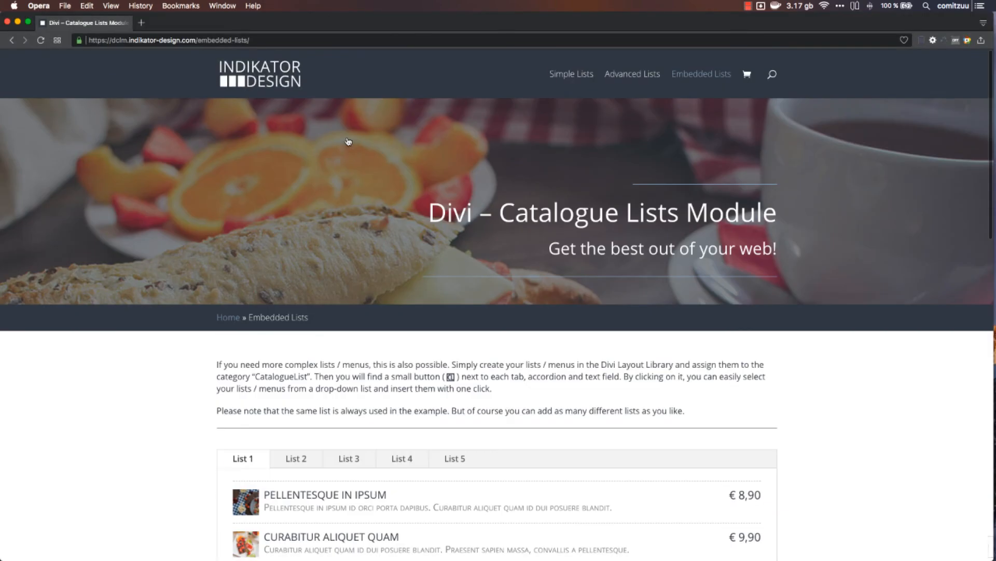
Switch to Chrome and add a new tab titled "List 6" to the Tabs module on the Embedded Lists page.
{"action": "key", "text": "super+Tab"}
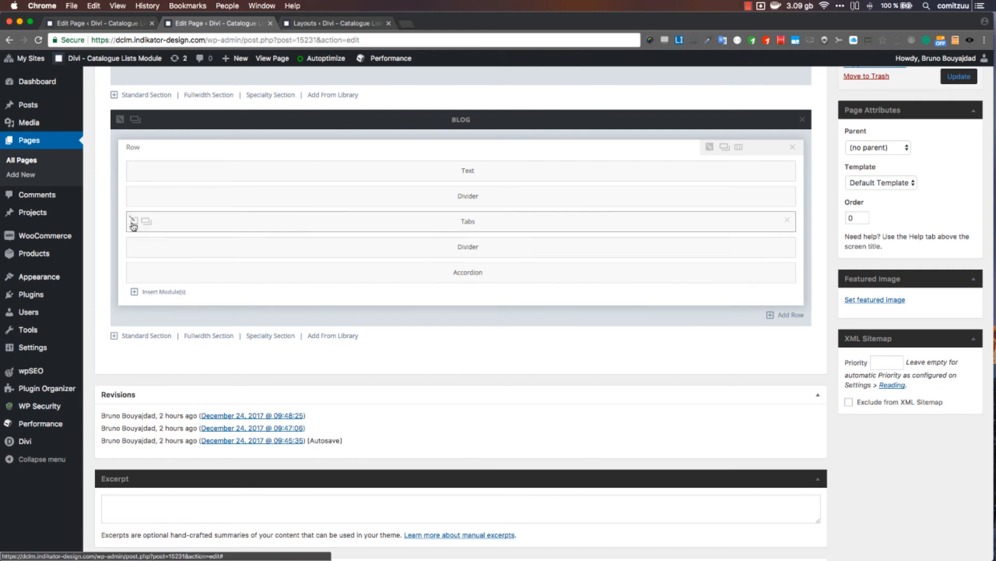
{"action": "left_click", "coordinate": [133, 222]}
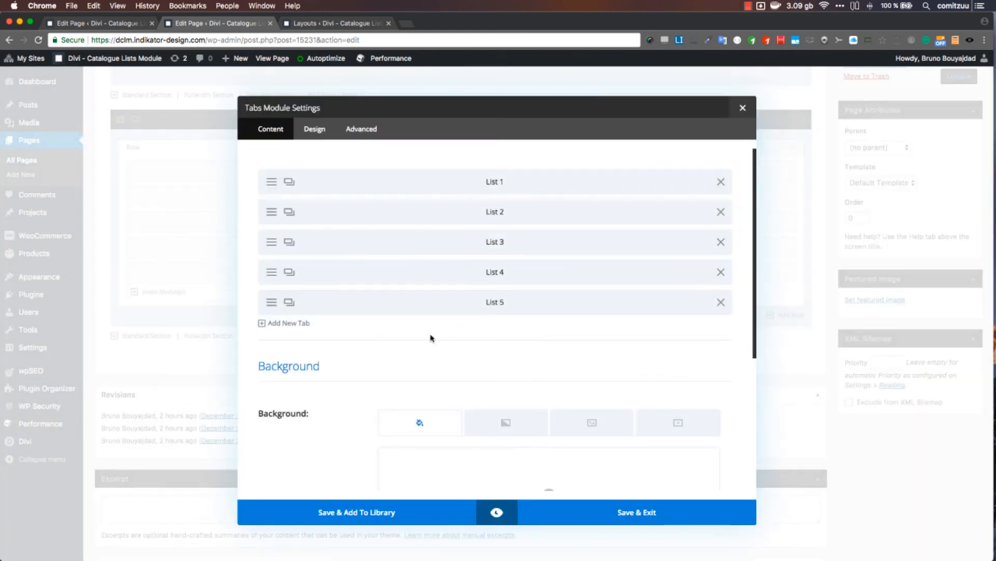
{"action": "left_click", "coordinate": [289, 323]}
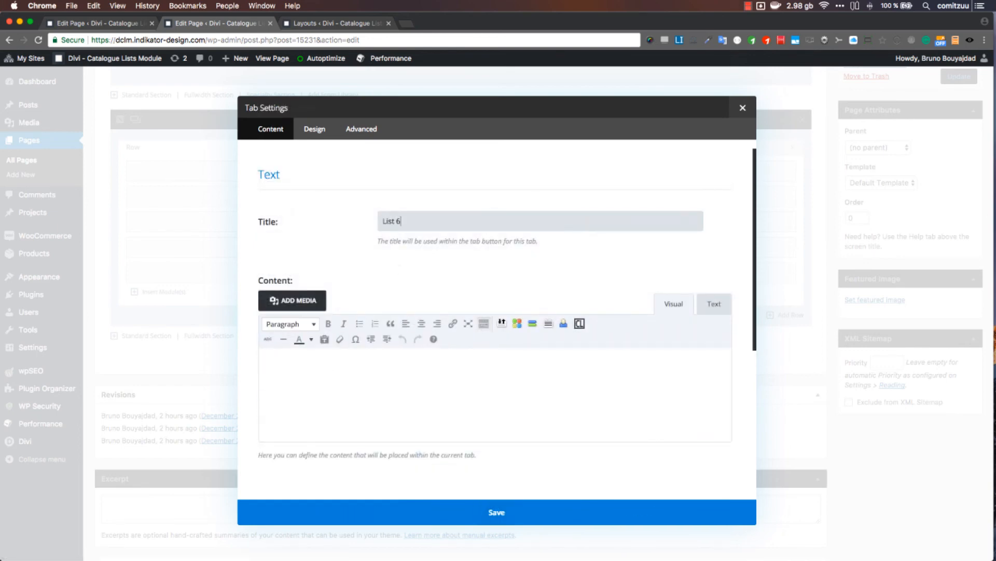
{"action": "left_click", "coordinate": [445, 302]}
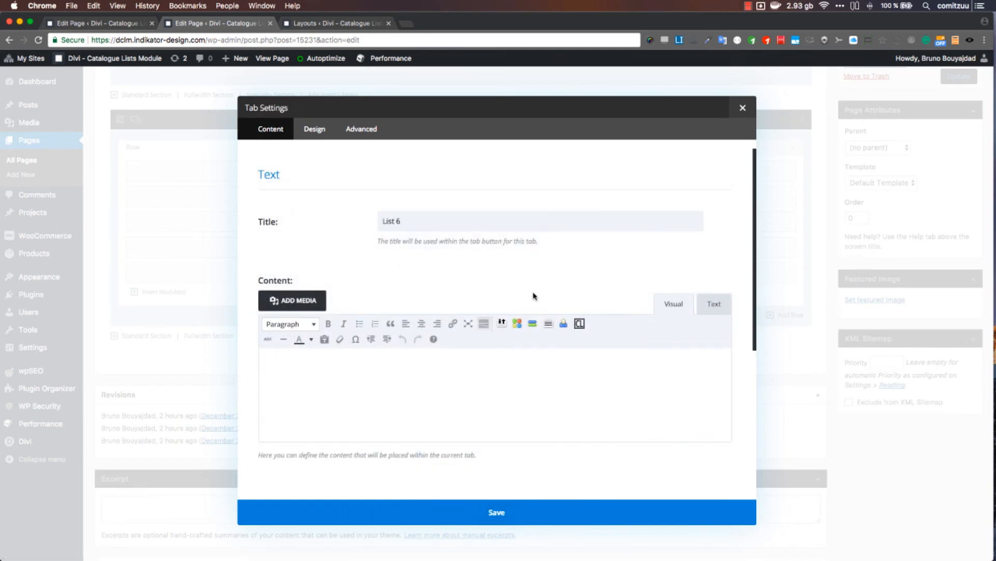
Open the catalogue list chooser for the List 6 content and compare the Lightbox Enabled option for Menu, Menu 2 and Menu 3.
{"action": "left_click", "coordinate": [579, 325]}
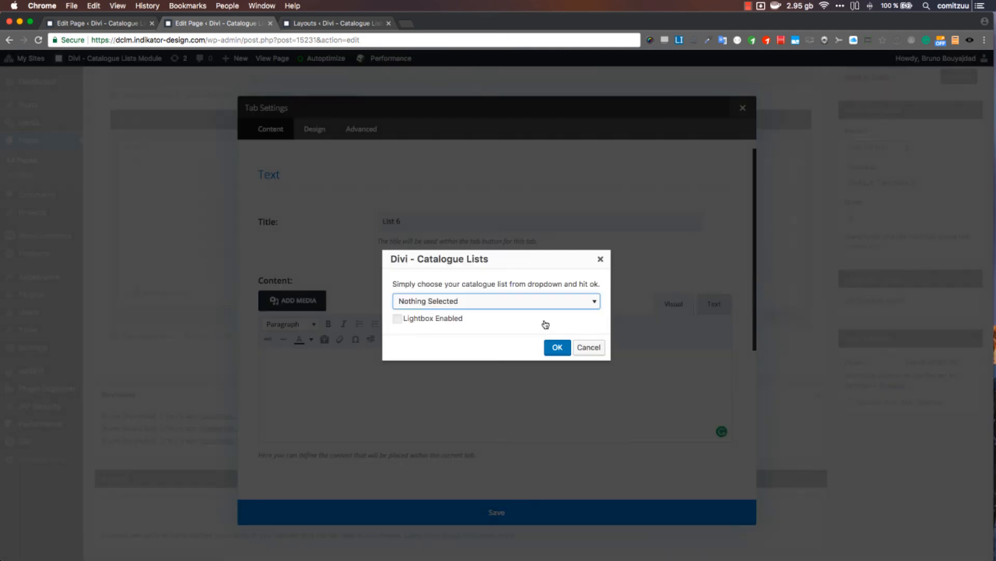
{"action": "left_click", "coordinate": [476, 306]}
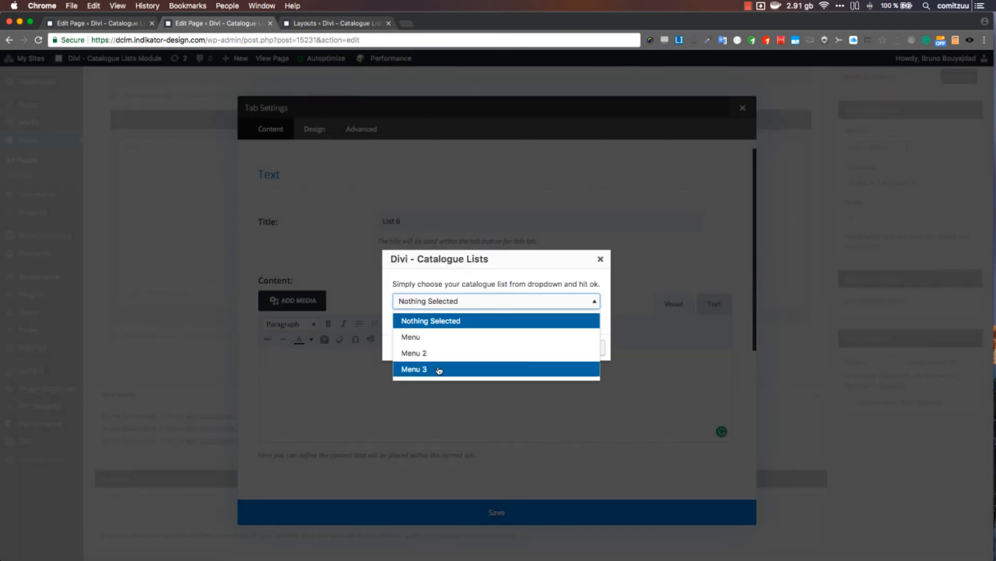
{"action": "left_click", "coordinate": [446, 338]}
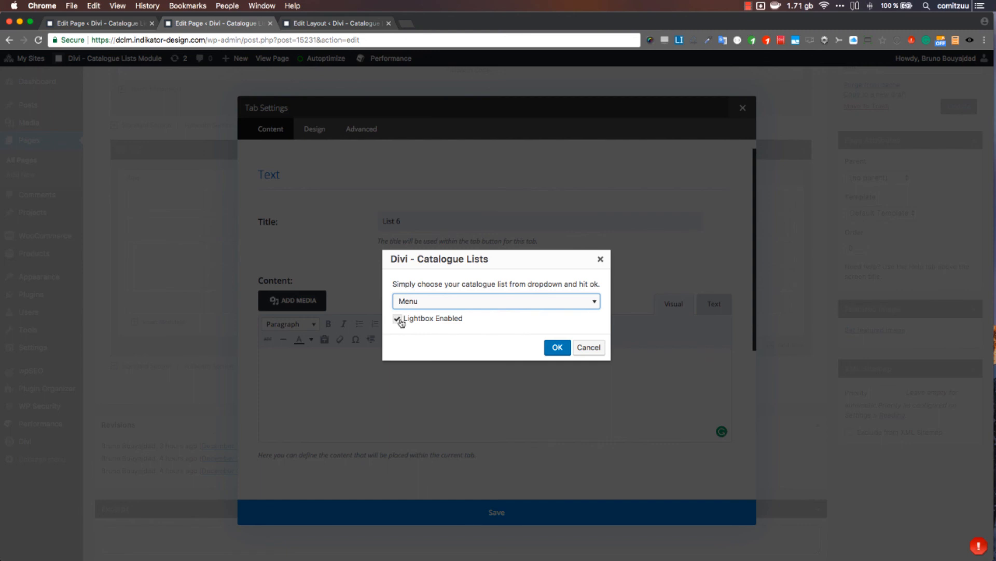
{"action": "left_click", "coordinate": [452, 305]}
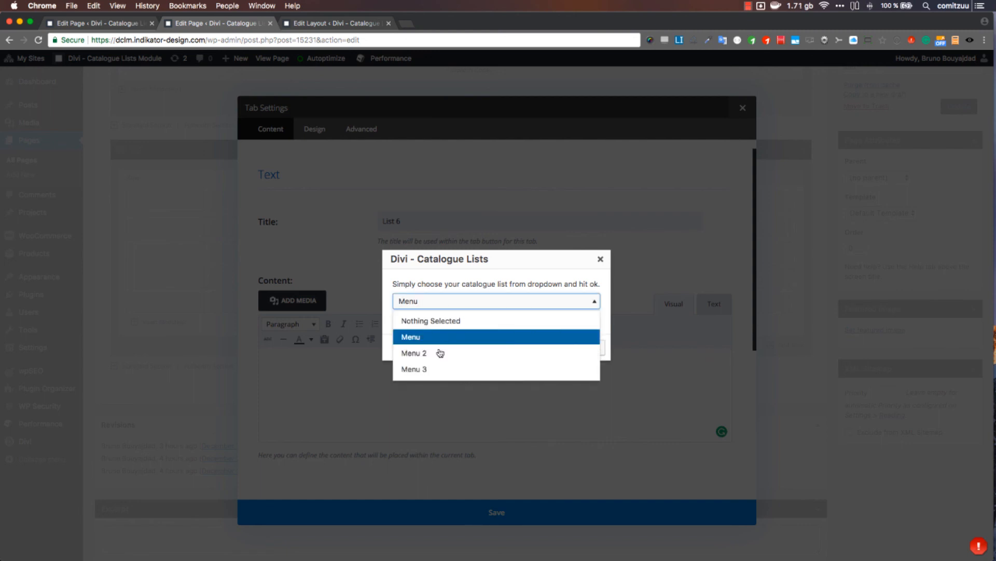
{"action": "left_click", "coordinate": [471, 305]}
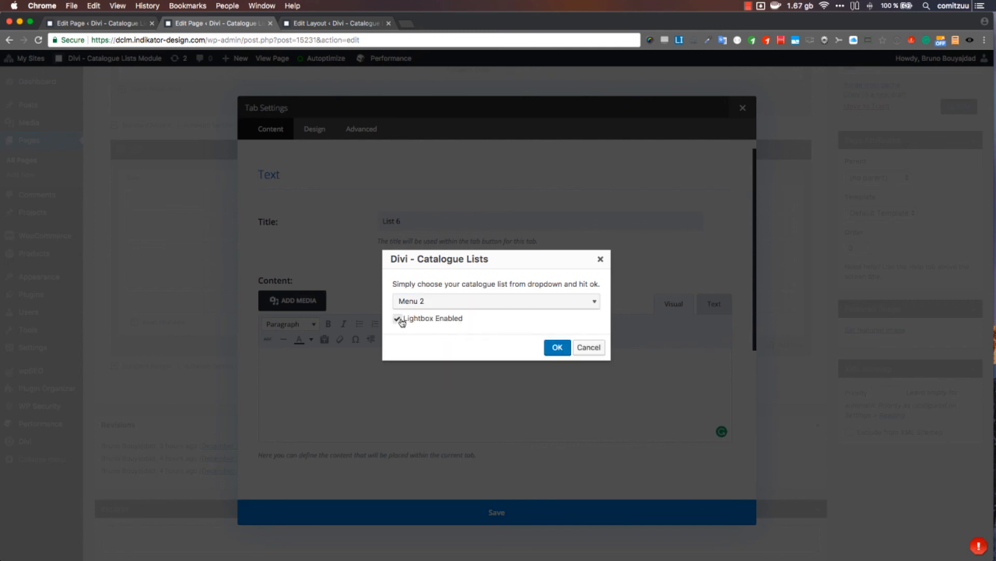
{"action": "left_click", "coordinate": [452, 306]}
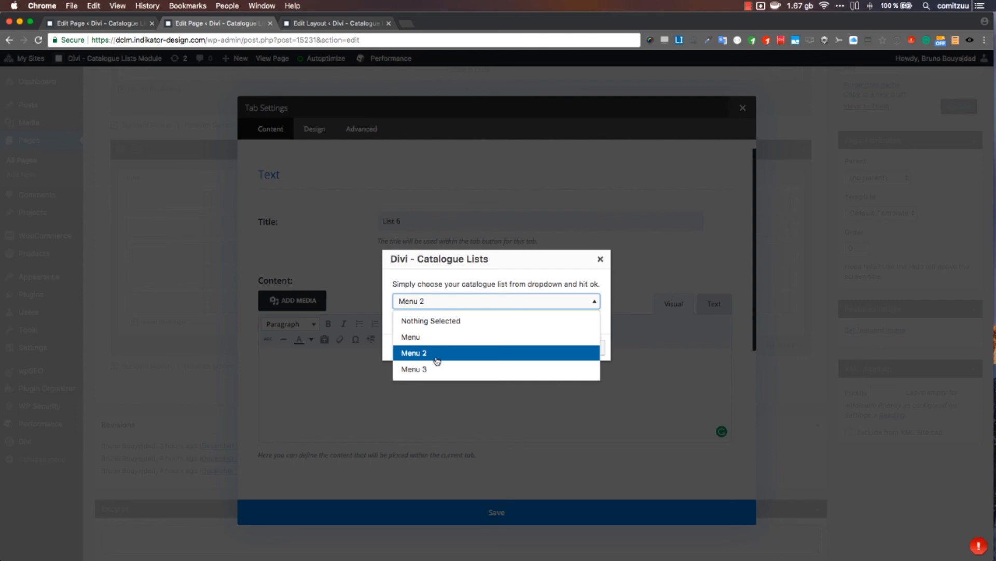
{"action": "left_click", "coordinate": [425, 371]}
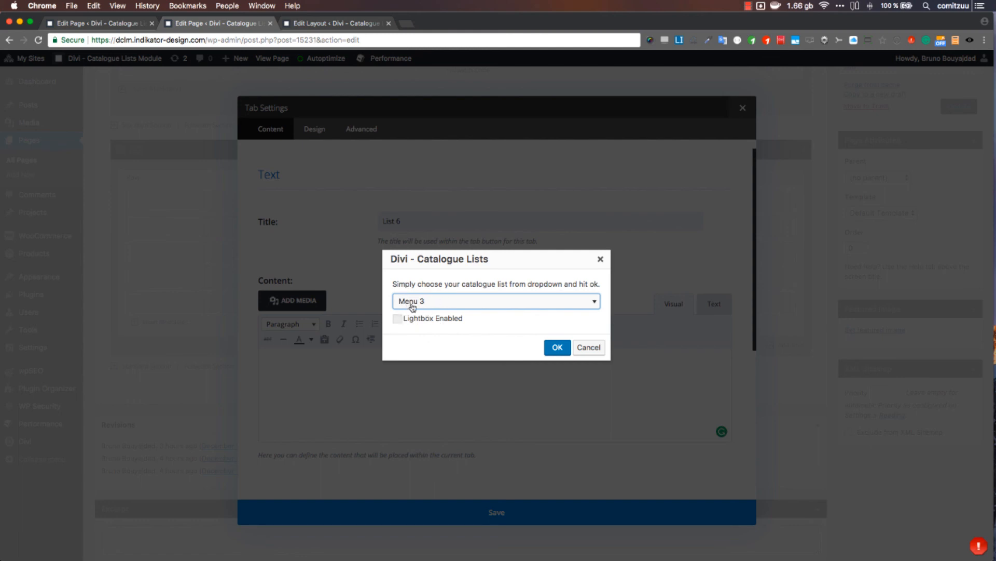
Insert the Menu catalogue list with Lightbox Enabled into the List 6 content and highlight its shortcode.
{"action": "left_click", "coordinate": [439, 305]}
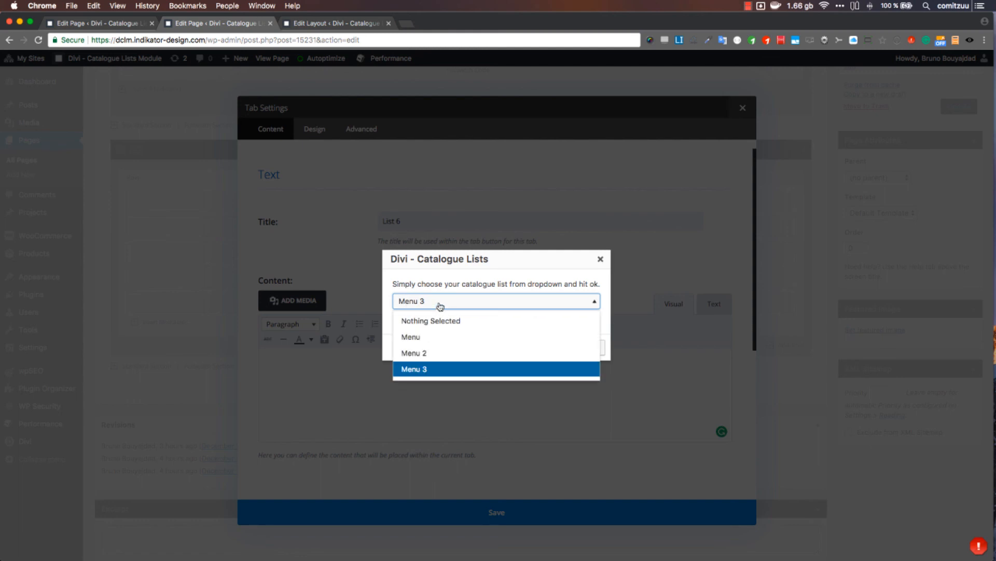
{"action": "left_click", "coordinate": [430, 338]}
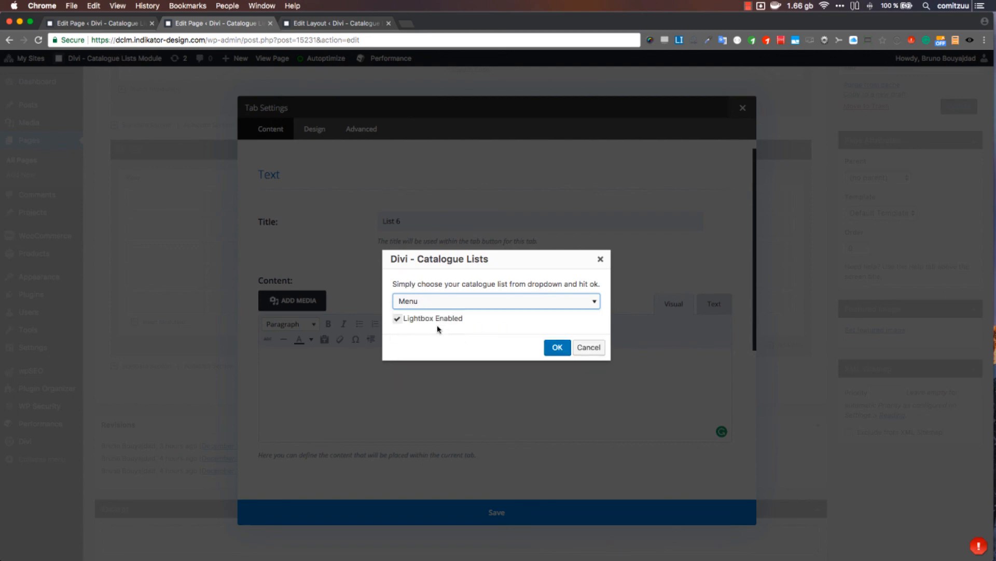
{"action": "left_click", "coordinate": [556, 348]}
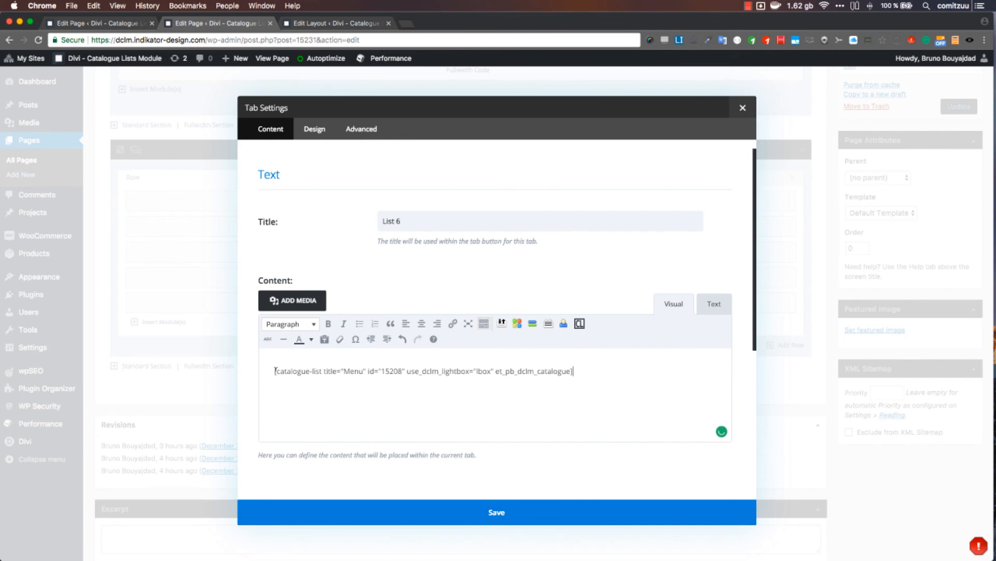
{"action": "left_click_drag", "start_coordinate": [274, 370], "coordinate": [508, 392]}
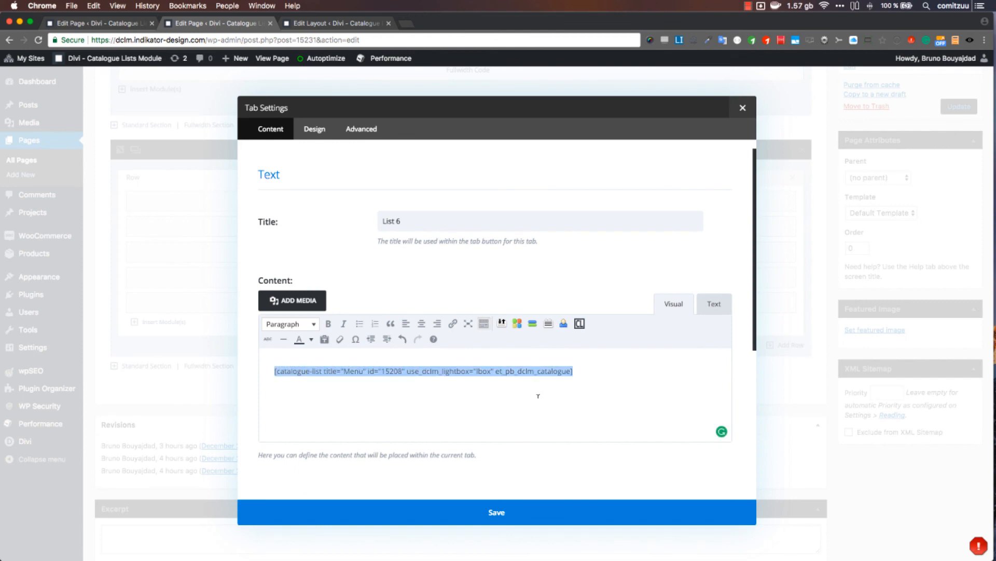
Save the new tab and the Tabs module settings, and update the Embedded Lists page.
{"action": "left_click", "coordinate": [502, 513]}
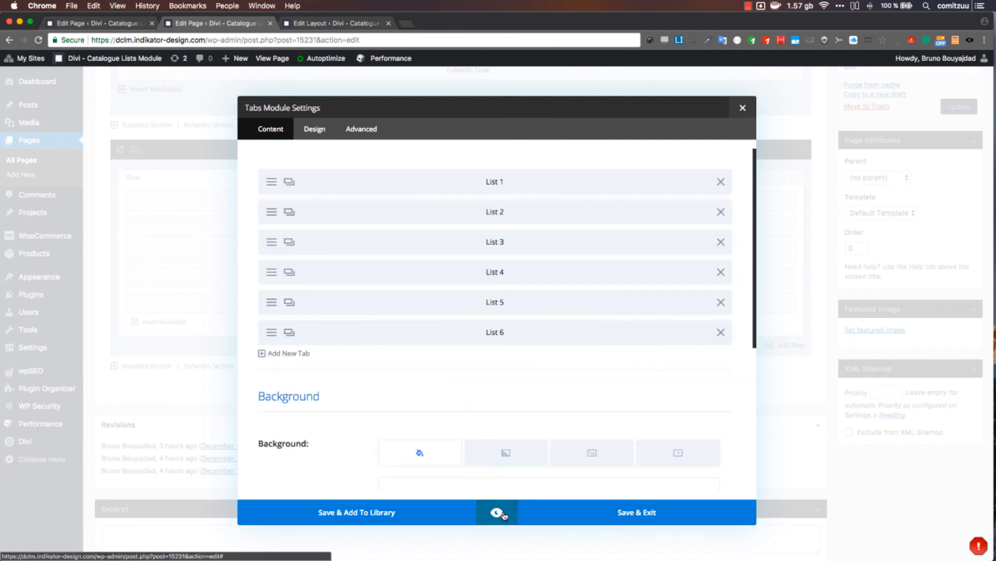
{"action": "left_click", "coordinate": [630, 513]}
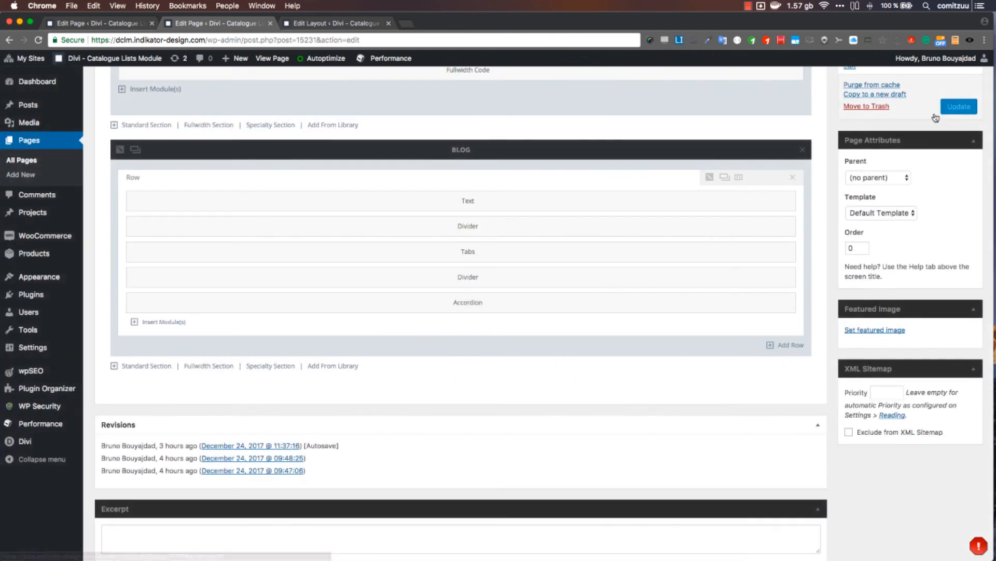
{"action": "left_click", "coordinate": [955, 108]}
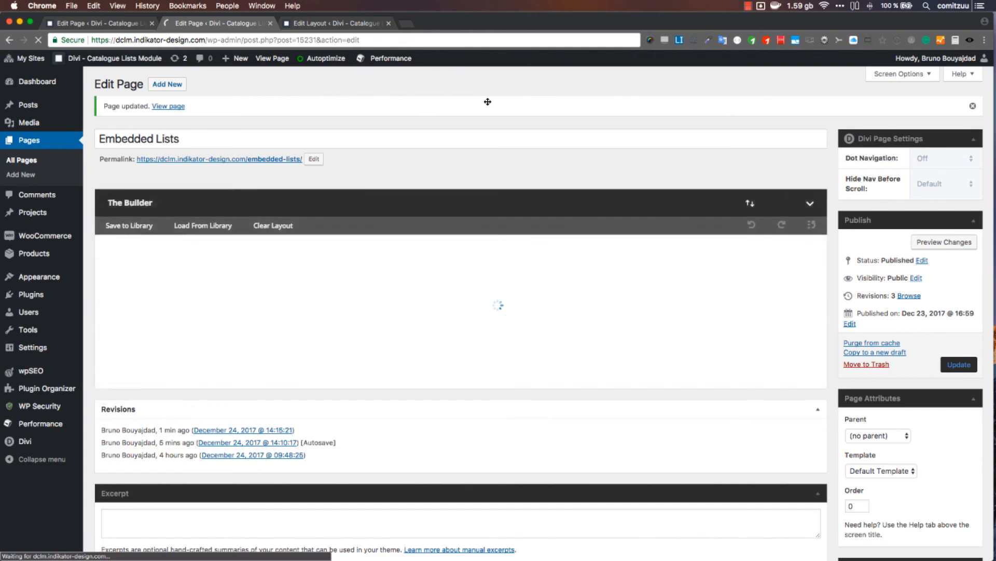
Switch to Opera, reload the published Embedded Lists page and view the List 6 tab.
{"action": "key", "text": "super+Tab"}
{"action": "key", "text": "super+Tab"}
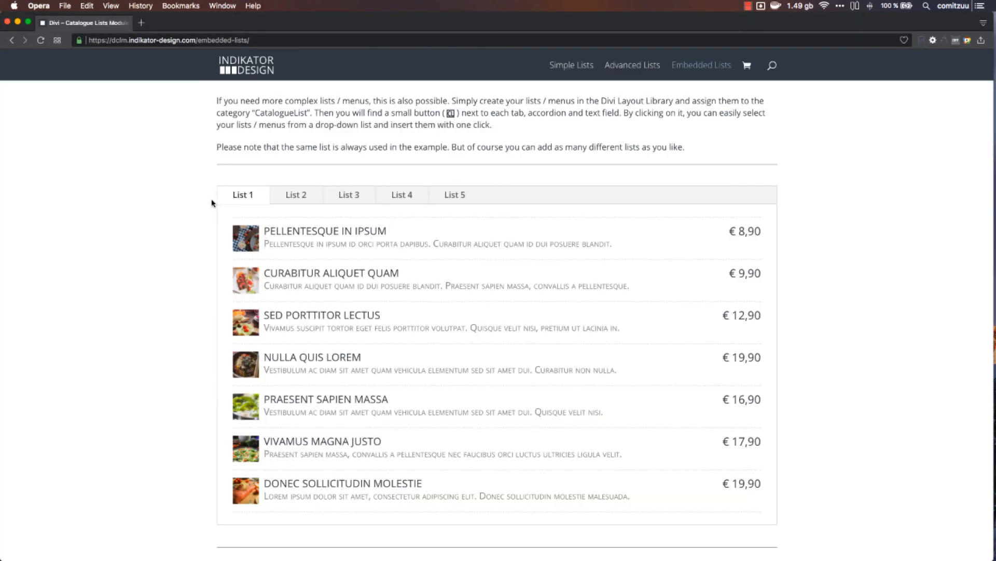
{"action": "key", "text": "super+r"}
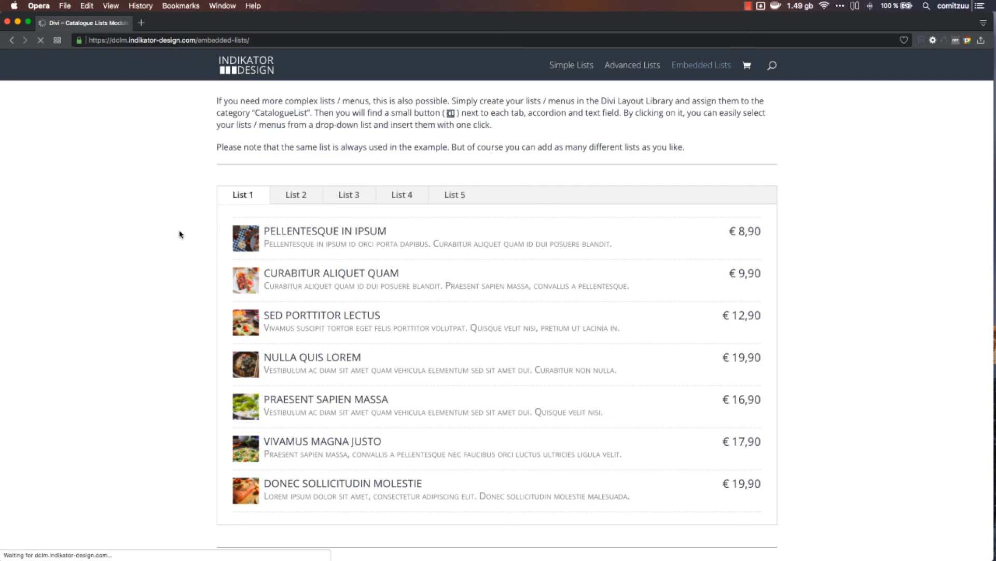
{"action": "left_click", "coordinate": [516, 195]}
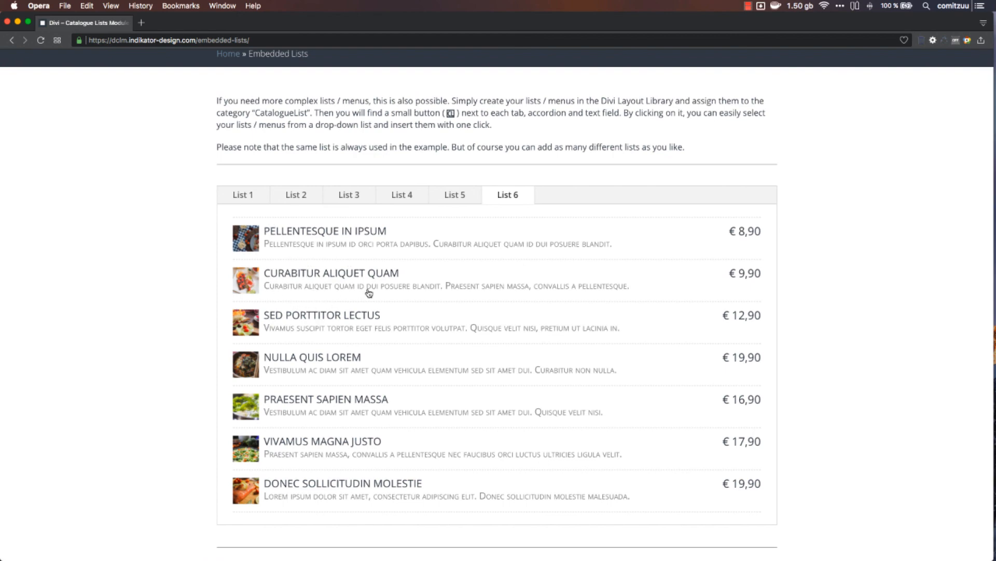
Switch to Chrome and open the settings of the List 6 tab in the Tabs module.
{"action": "key", "text": "super+Tab"}
{"action": "scroll", "coordinate": [374, 281], "scroll_direction": "down", "scroll_amount": 5}
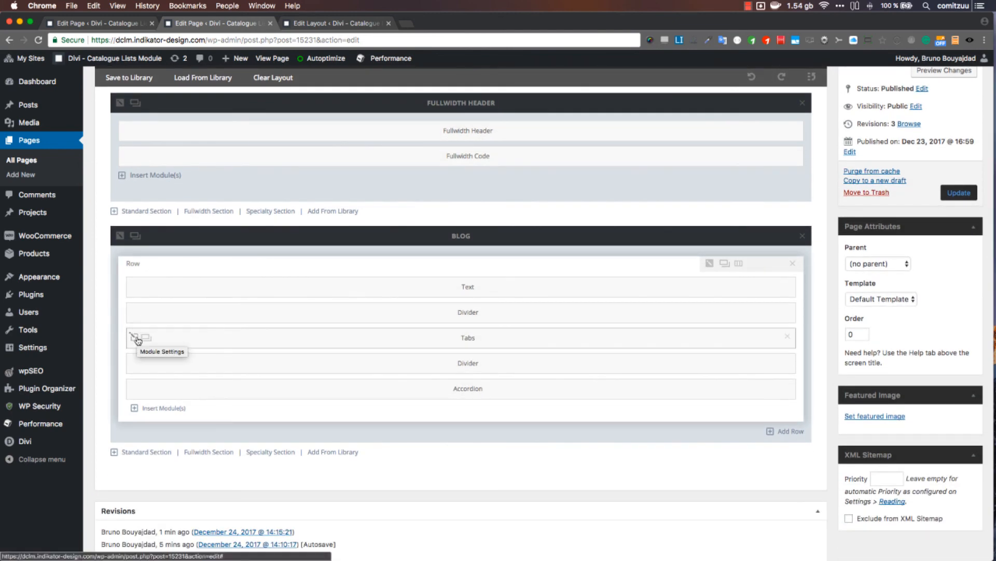
{"action": "left_click", "coordinate": [134, 337]}
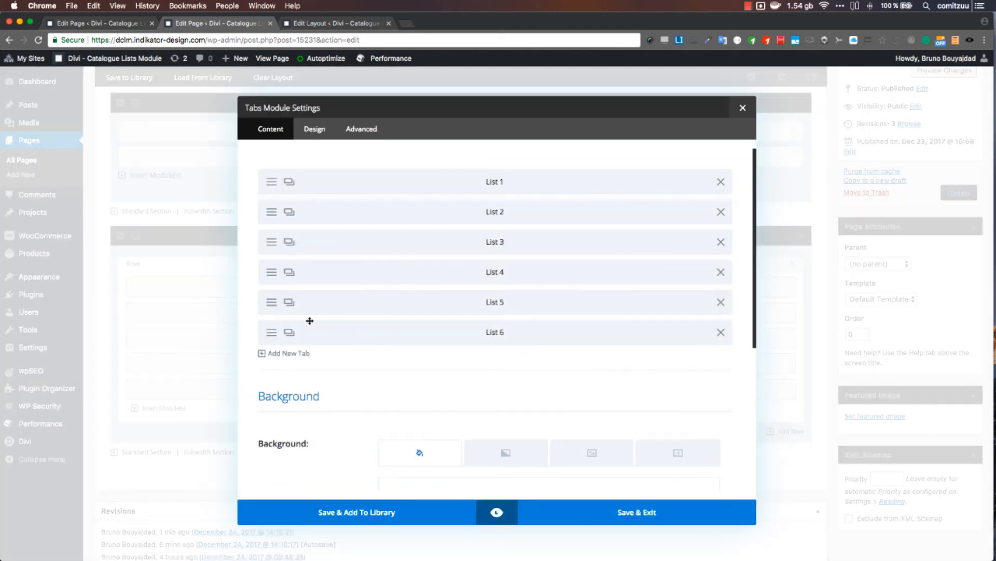
{"action": "left_click", "coordinate": [280, 334]}
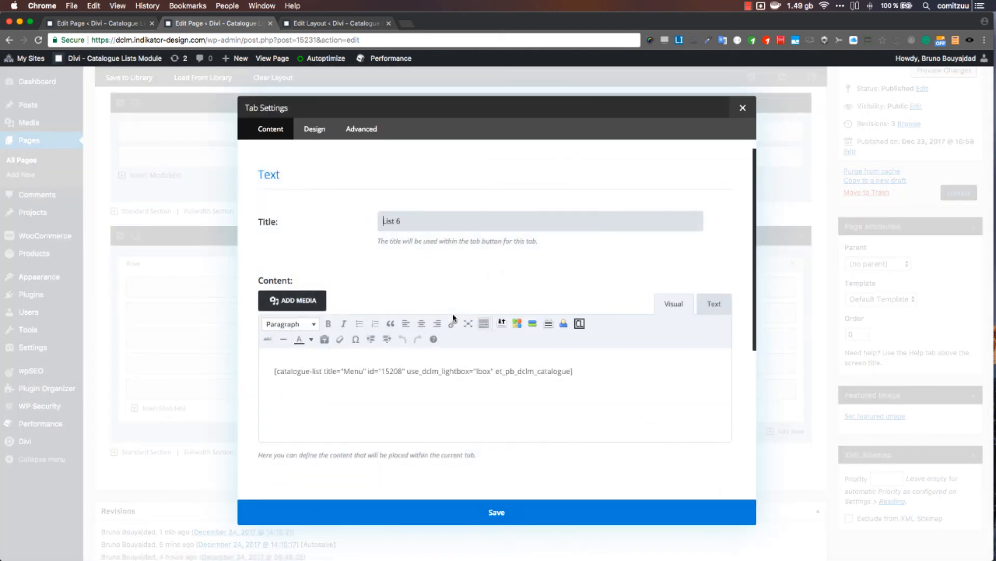
Append the Menu 2 catalogue list with Lightbox Enabled after the existing shortcode in the List 6 content.
{"action": "left_click", "coordinate": [586, 383]}
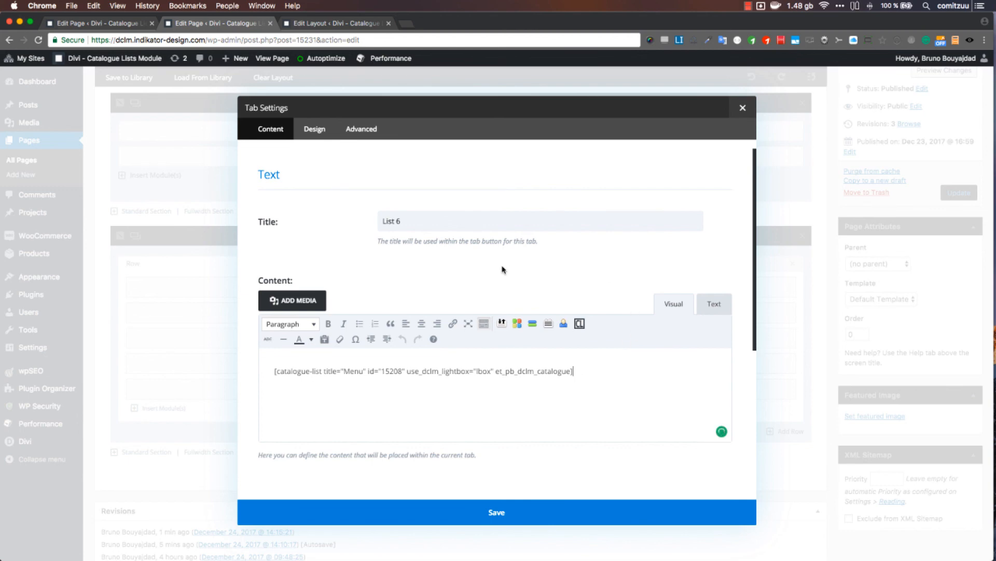
{"action": "left_click", "coordinate": [579, 323]}
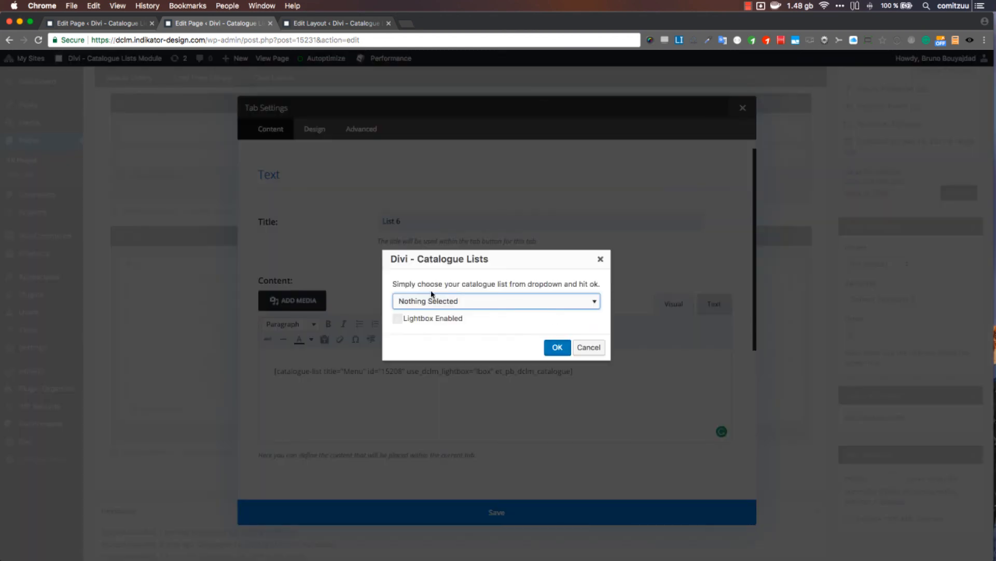
{"action": "left_click", "coordinate": [454, 301]}
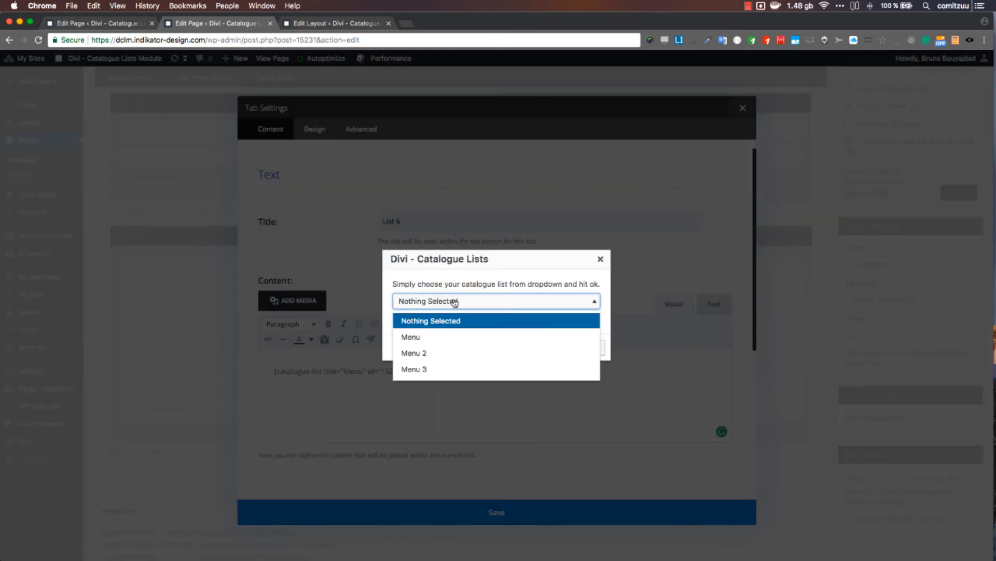
{"action": "left_click", "coordinate": [441, 353]}
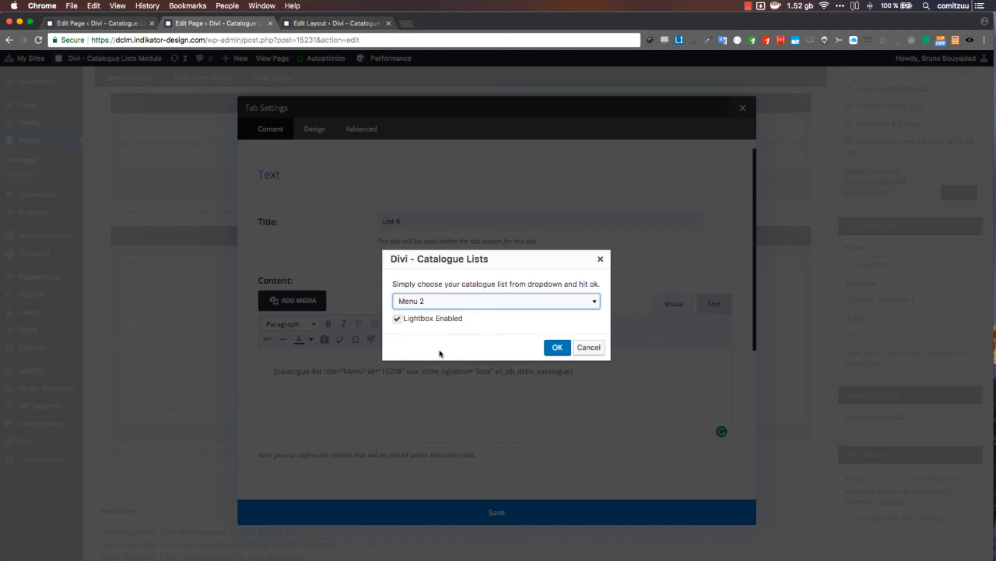
{"action": "left_click", "coordinate": [556, 348]}
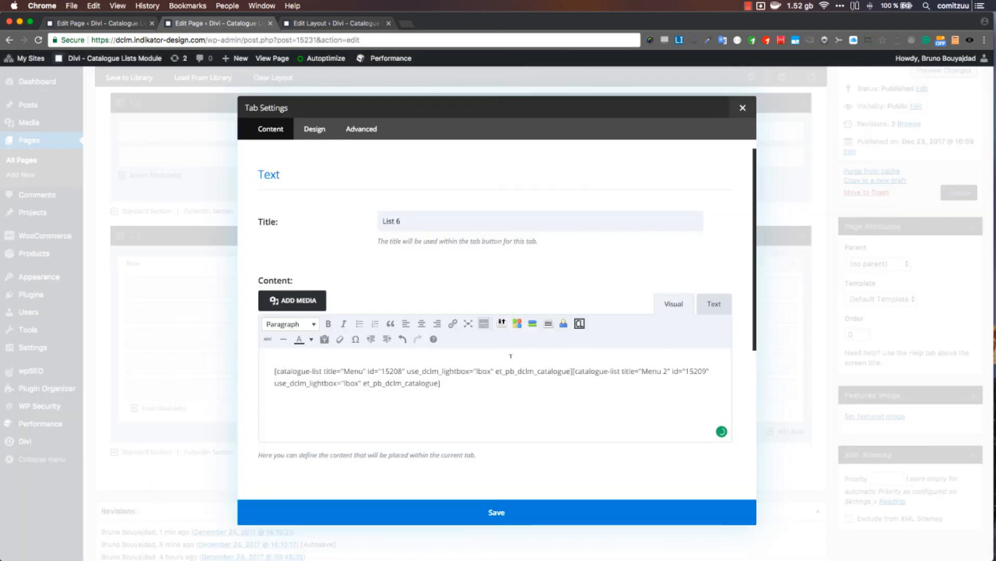
Append the Menu 3 catalogue list after the Menu 2 shortcode in the List 6 content.
{"action": "left_click", "coordinate": [578, 325]}
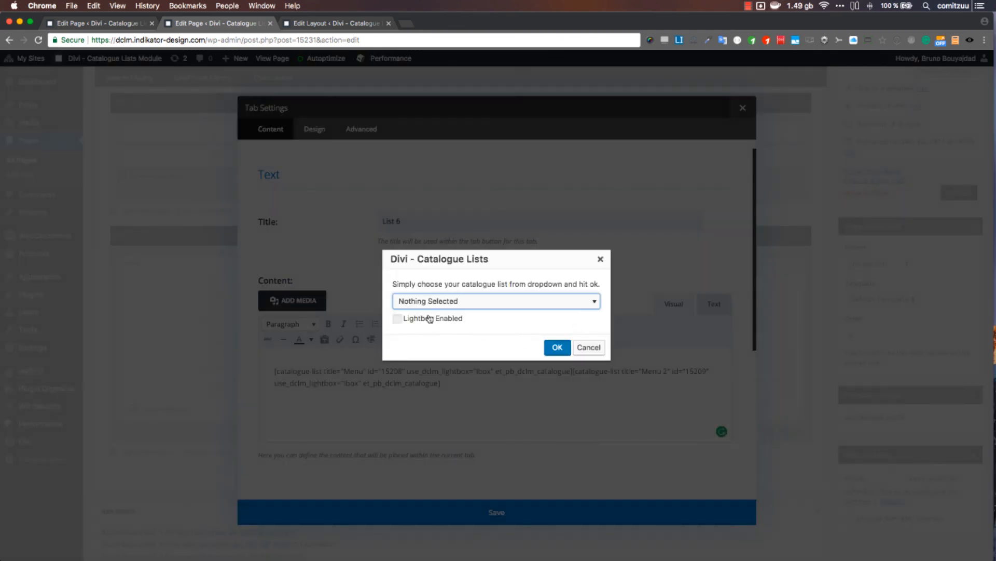
{"action": "left_click", "coordinate": [443, 305]}
{"action": "left_click", "coordinate": [432, 369]}
{"action": "left_click", "coordinate": [557, 346]}
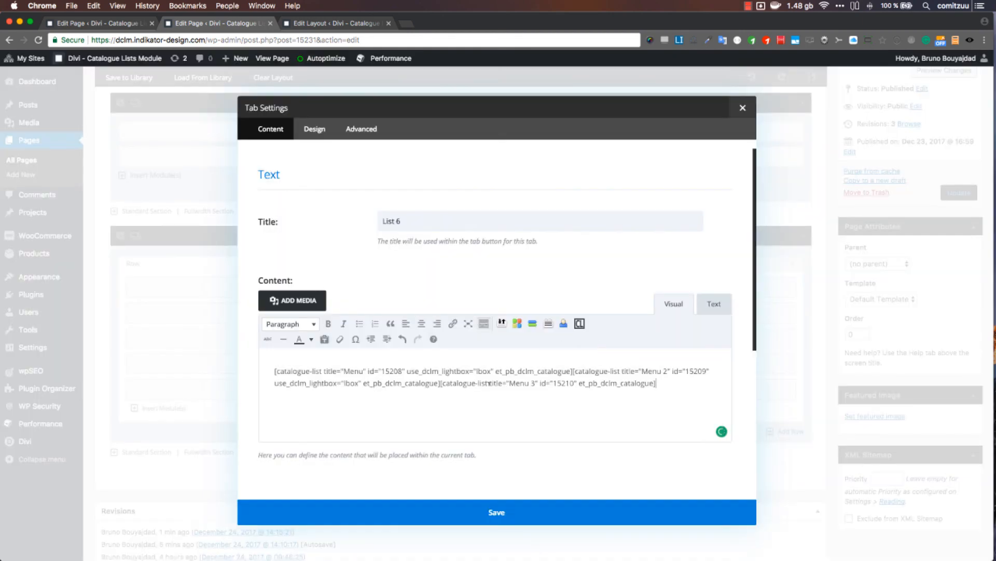
Save the edited List 6 tab and the Tabs module settings, and update the page.
{"action": "left_click", "coordinate": [526, 515]}
{"action": "left_click", "coordinate": [624, 520]}
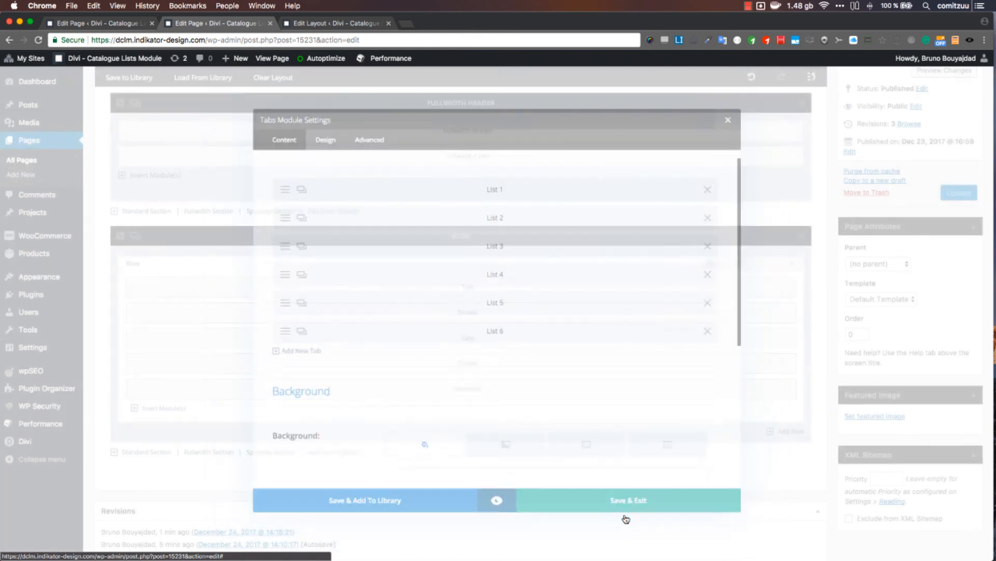
{"action": "left_click", "coordinate": [959, 193]}
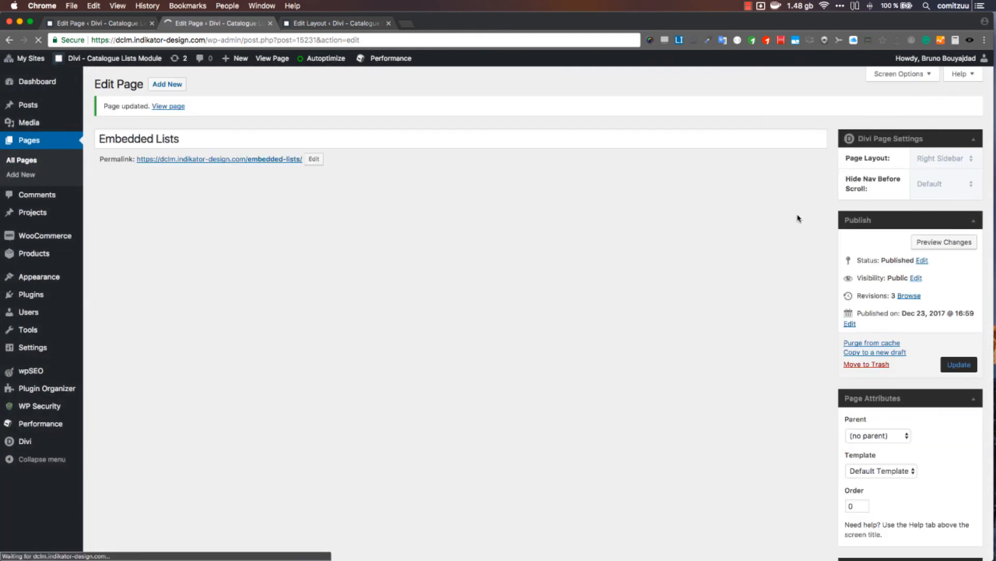
Switch to Opera and show the combined menus in the List 6 tab of the published page.
{"action": "key", "text": "super+Tab"}
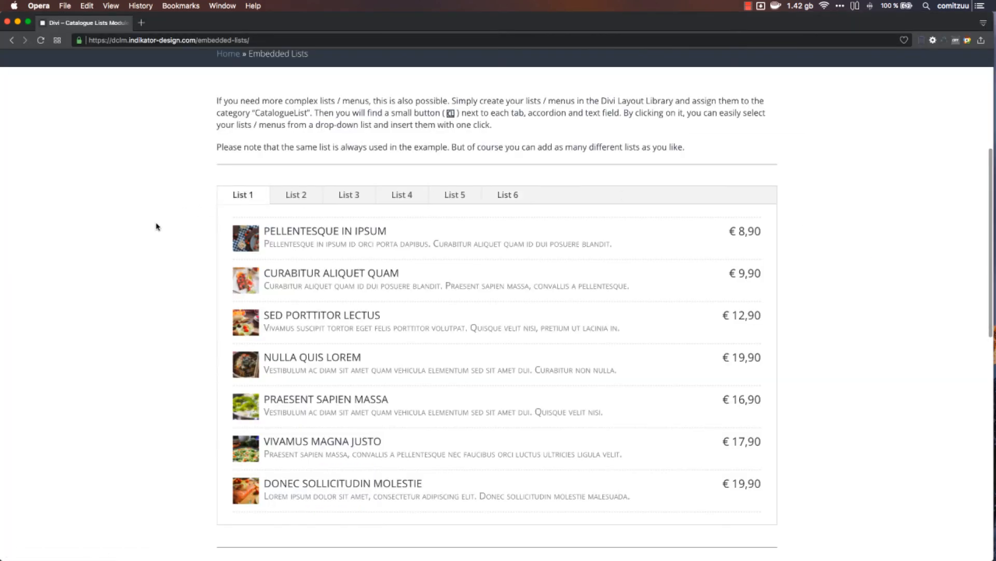
{"action": "left_click", "coordinate": [508, 202]}
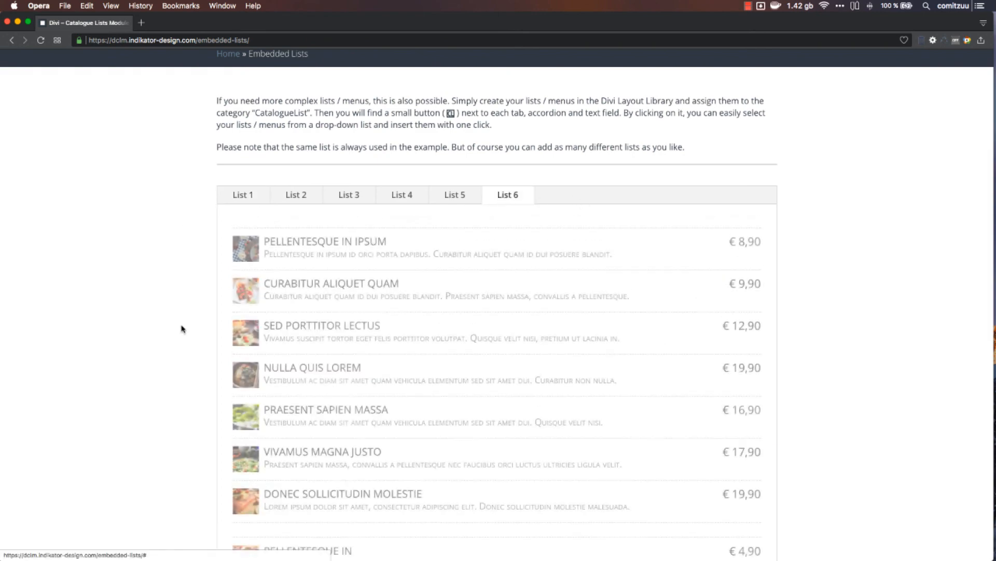
Review the three combined menus in the List 6 tab and the embedding instructions above the tabs.
{"action": "scroll", "coordinate": [205, 368], "scroll_direction": "down", "scroll_amount": 6}
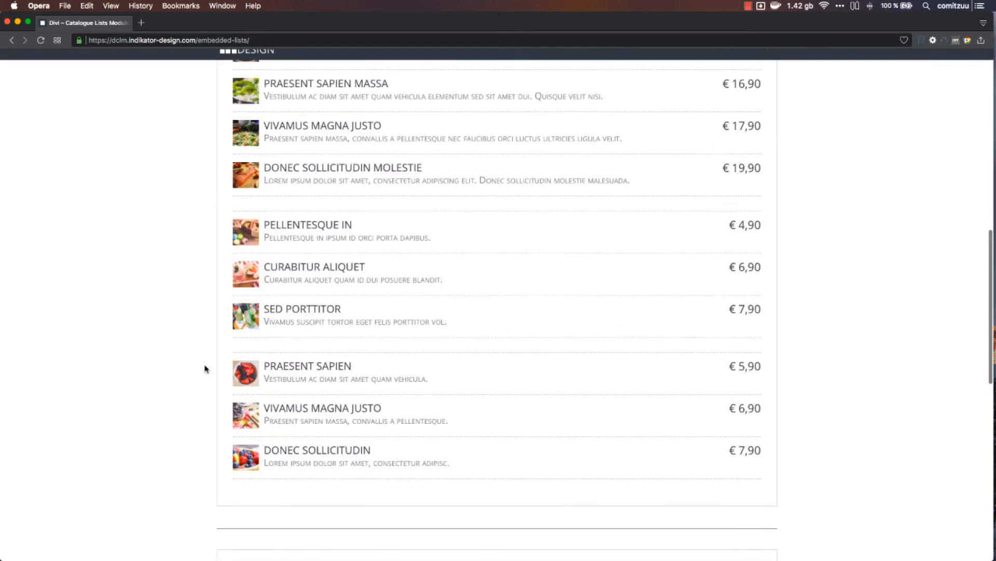
{"action": "scroll", "coordinate": [205, 369], "scroll_direction": "up", "scroll_amount": 5}
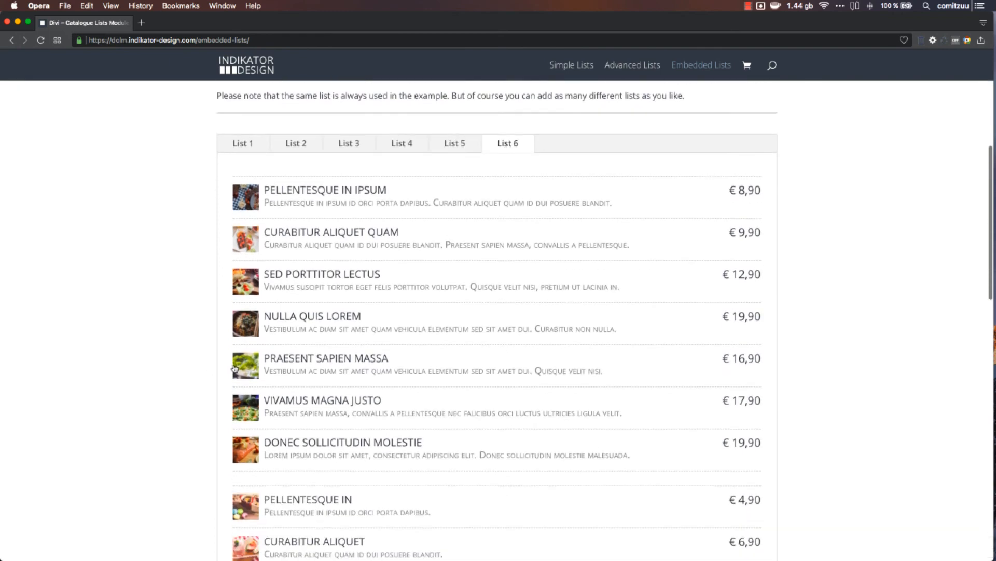
{"action": "scroll", "coordinate": [202, 331], "scroll_direction": "down", "scroll_amount": 5}
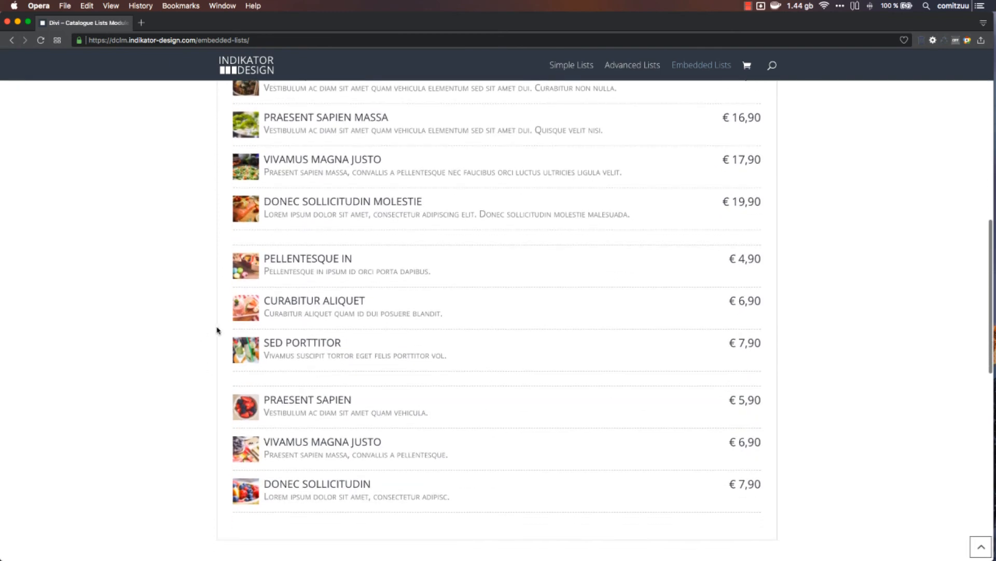
{"action": "scroll", "coordinate": [180, 329], "scroll_direction": "down", "scroll_amount": 4}
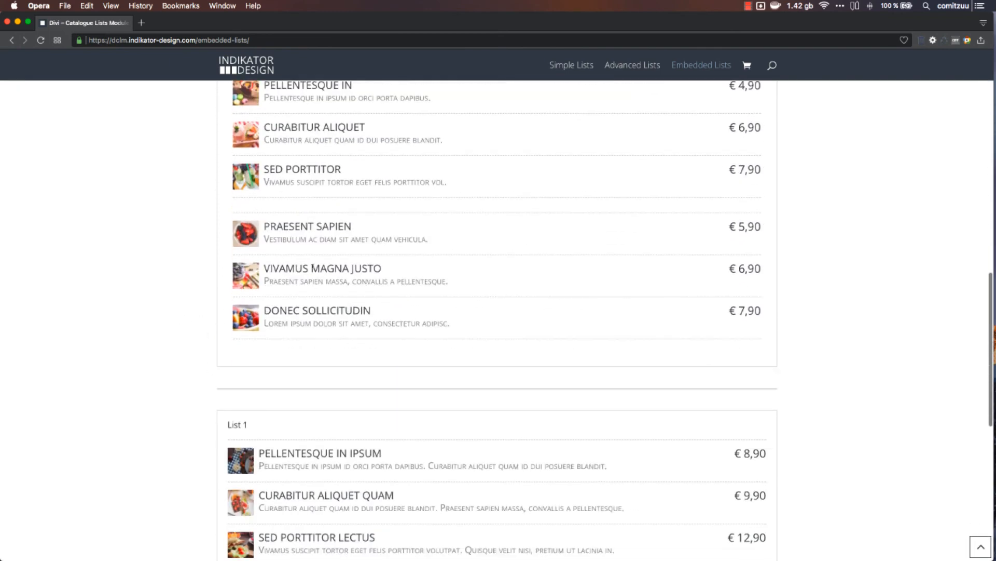
{"action": "scroll", "coordinate": [451, 379], "scroll_direction": "up", "scroll_amount": 15}
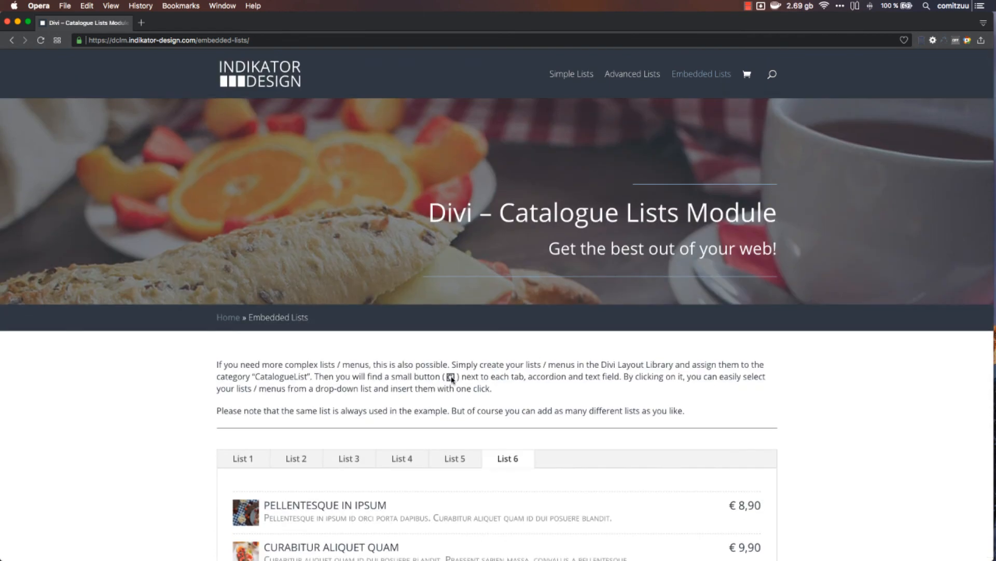
Show the List 2 and List 3 tabs of the published page and look over the List 3 menu.
{"action": "scroll", "coordinate": [451, 379], "scroll_direction": "down", "scroll_amount": 5}
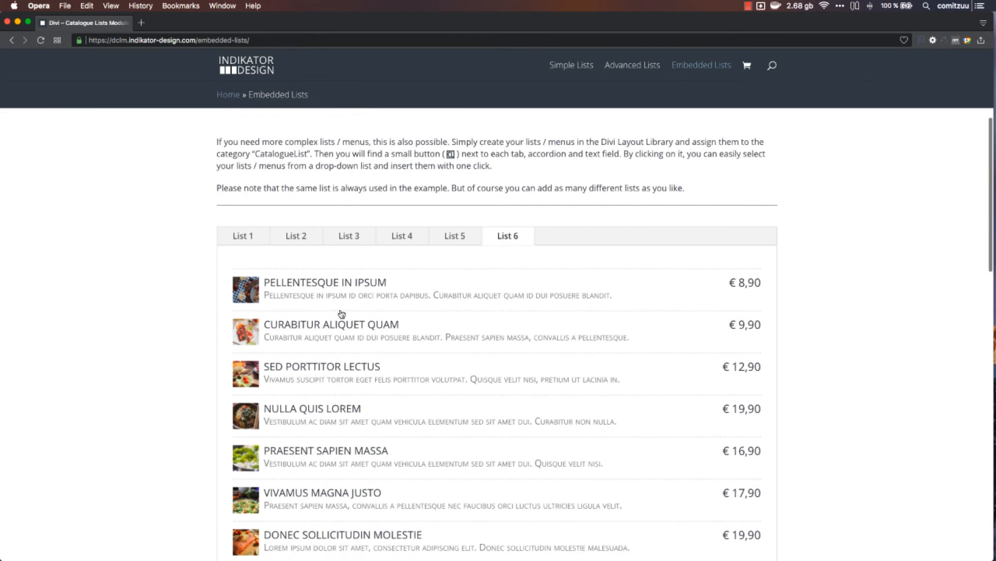
{"action": "left_click", "coordinate": [300, 237]}
{"action": "left_click", "coordinate": [347, 235]}
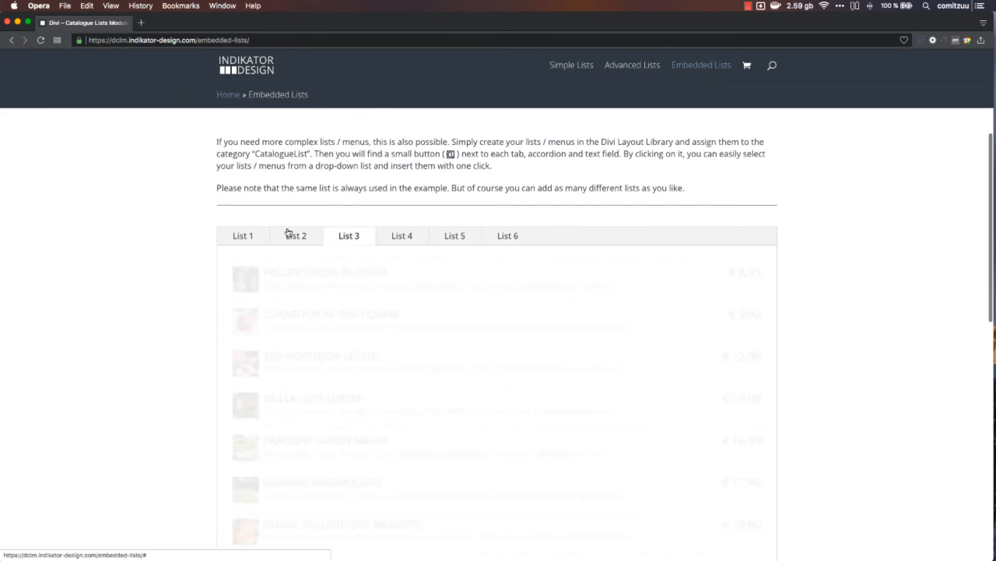
{"action": "scroll", "coordinate": [188, 256], "scroll_direction": "down", "scroll_amount": 1}
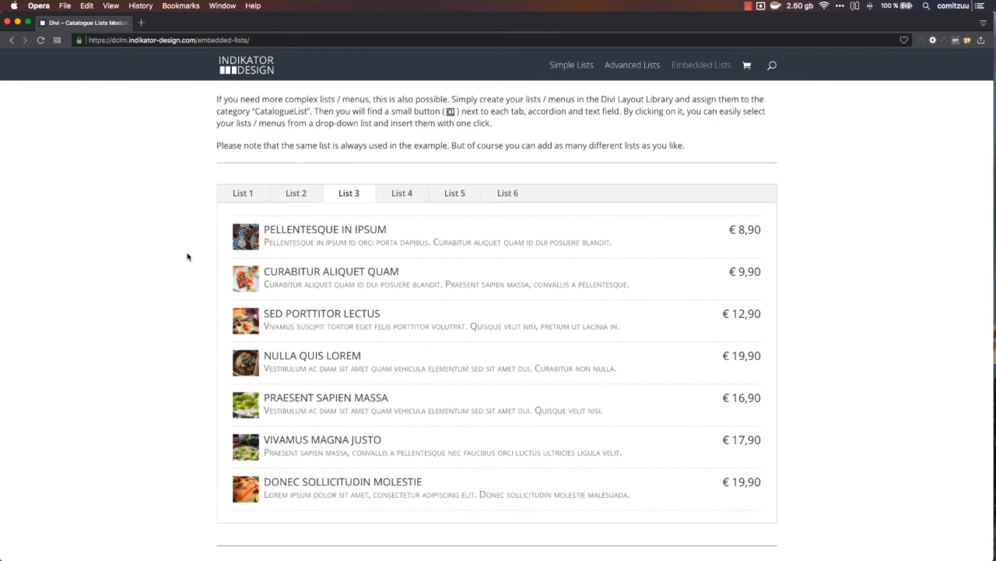
{"action": "scroll", "coordinate": [188, 256], "scroll_direction": "down", "scroll_amount": 1}
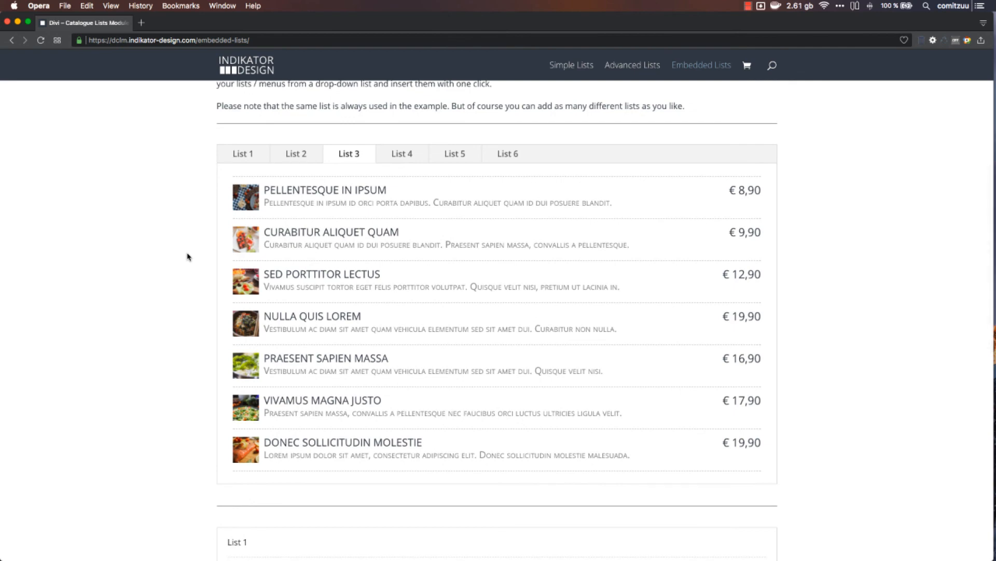
Expand the List 2 item in the accordion below the tabs.
{"action": "scroll", "coordinate": [188, 256], "scroll_direction": "down", "scroll_amount": 1}
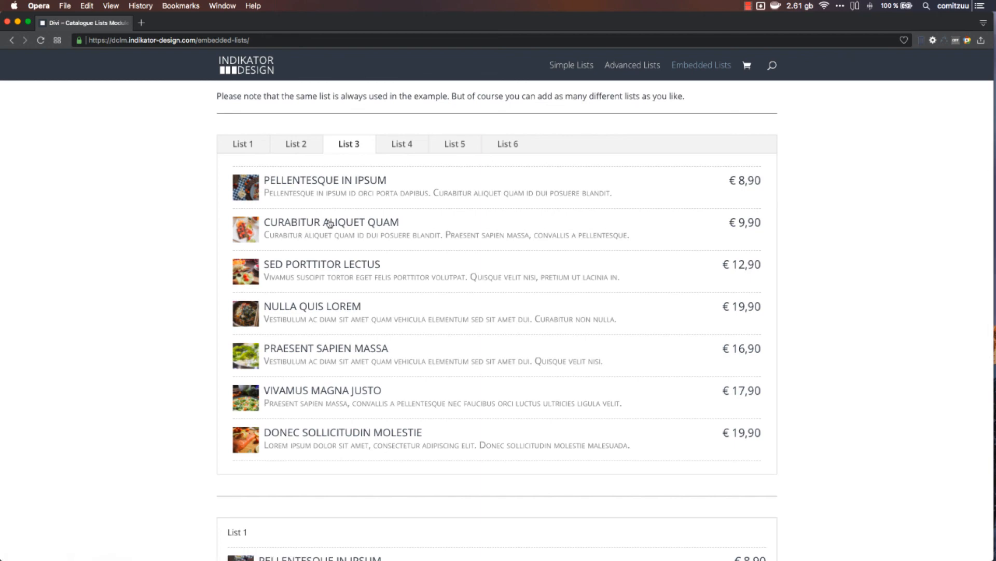
{"action": "scroll", "coordinate": [329, 223], "scroll_direction": "down", "scroll_amount": 10}
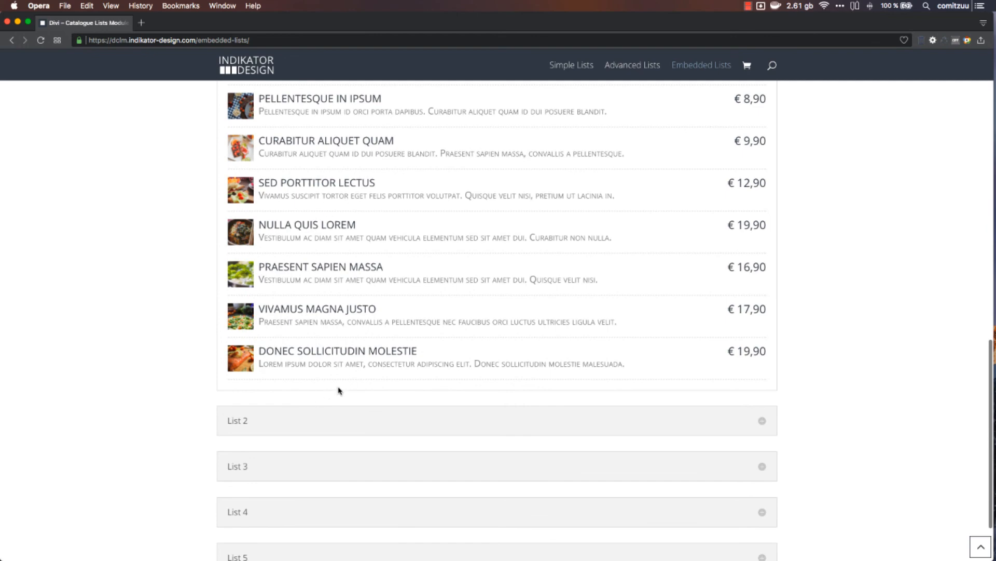
{"action": "left_click", "coordinate": [294, 430]}
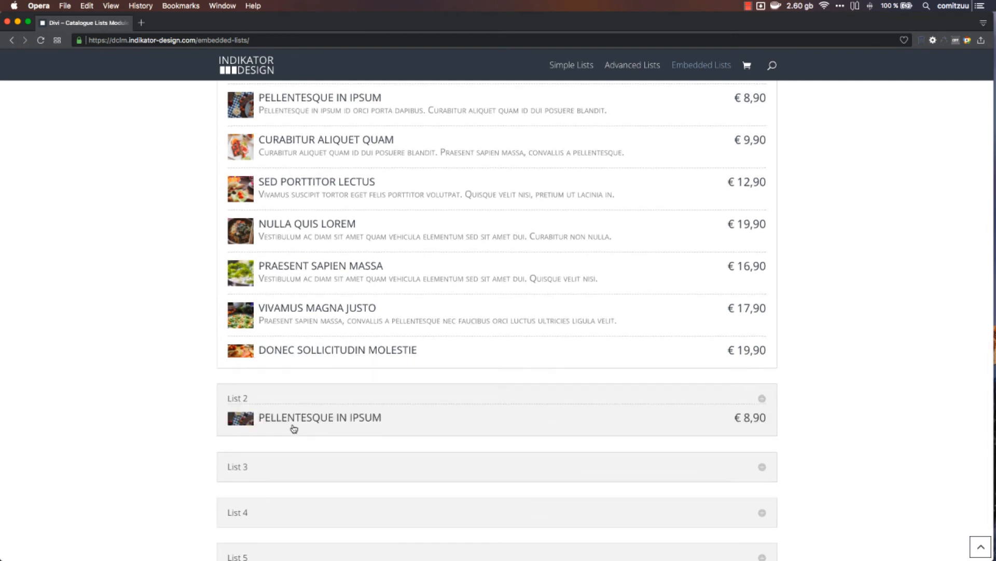